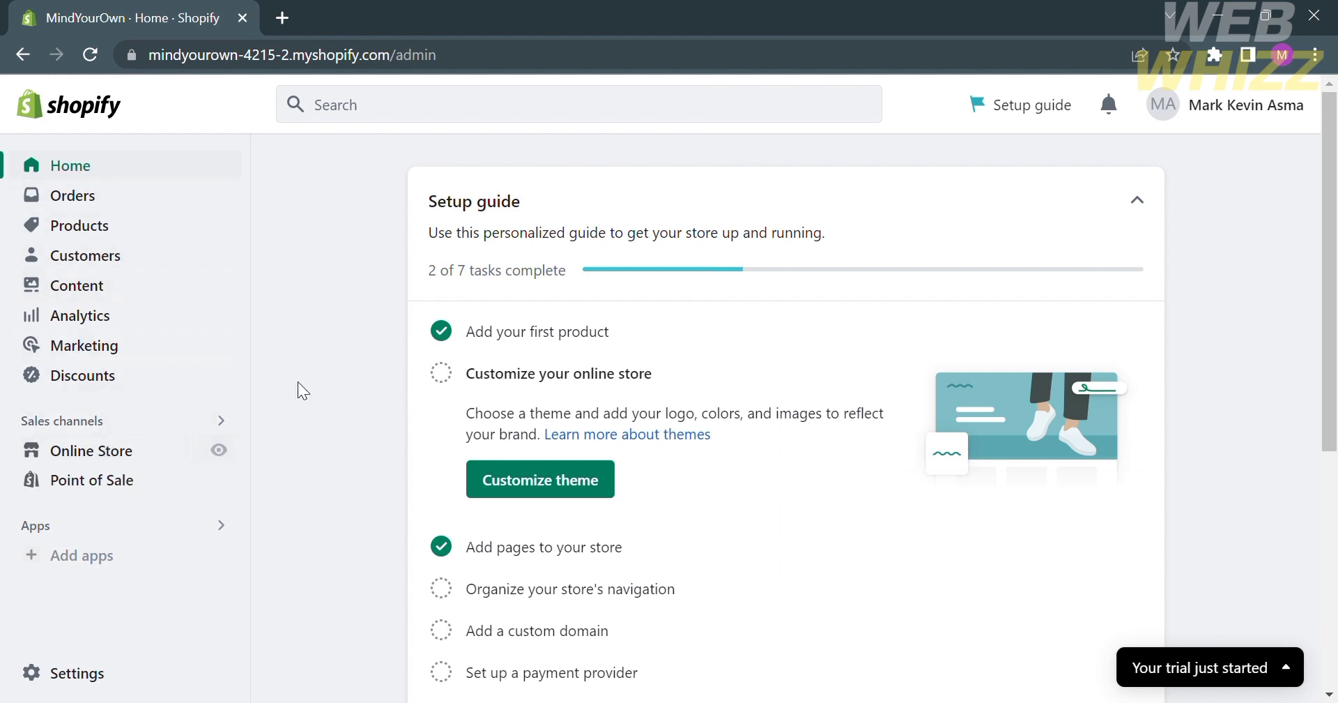
Add a new store page titled 'Product 1' on the Default page template and save it.
left_click(137, 453)
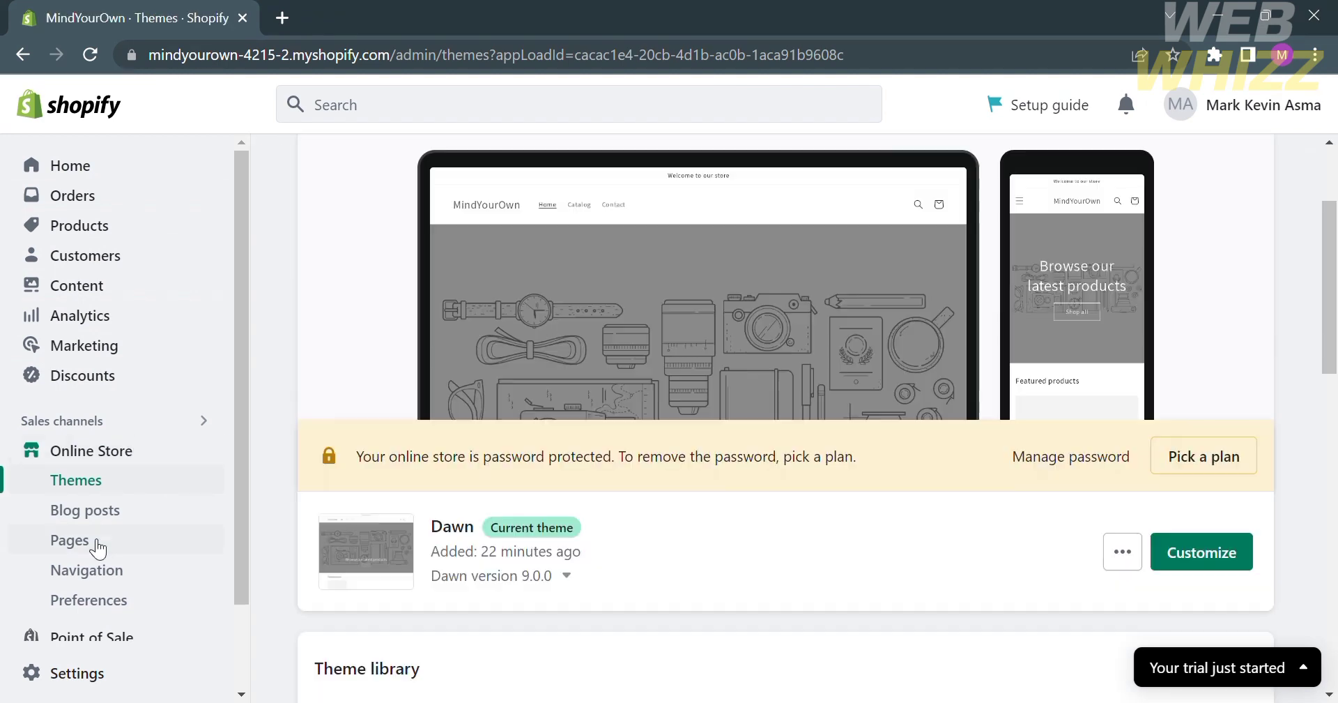
left_click(98, 544)
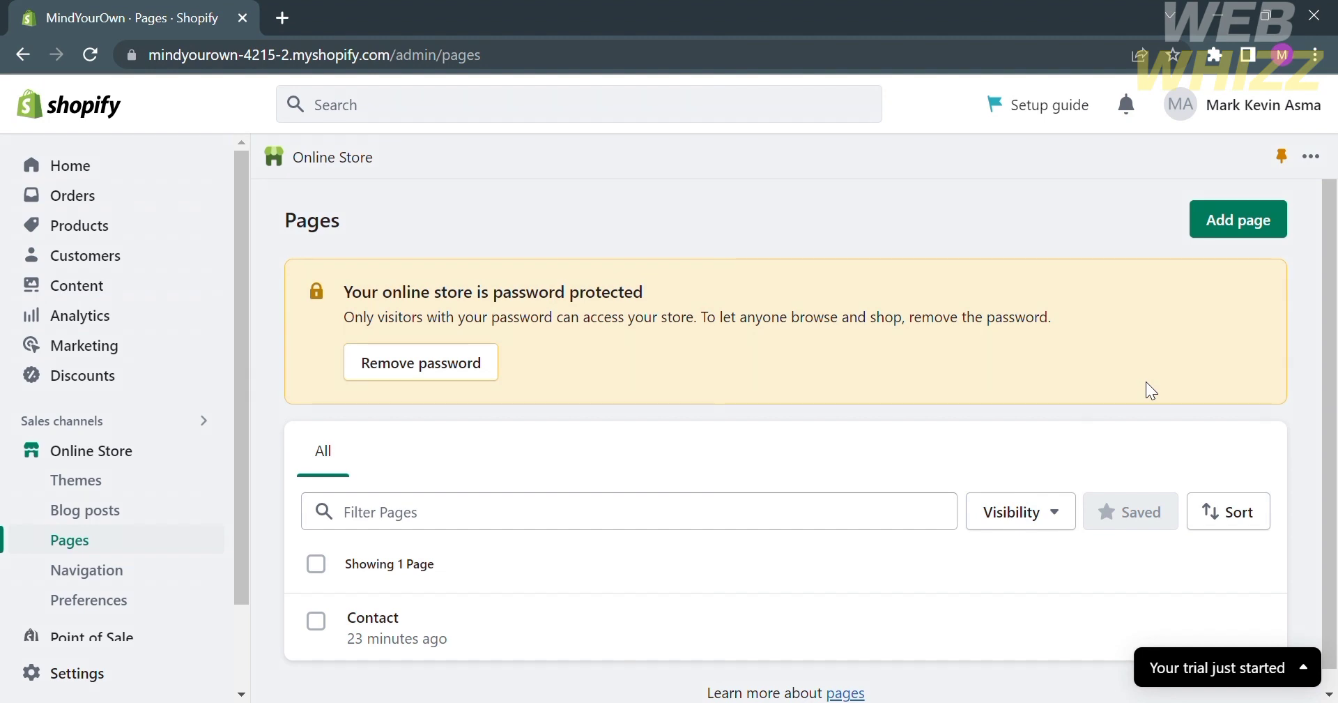
left_click(1278, 230)
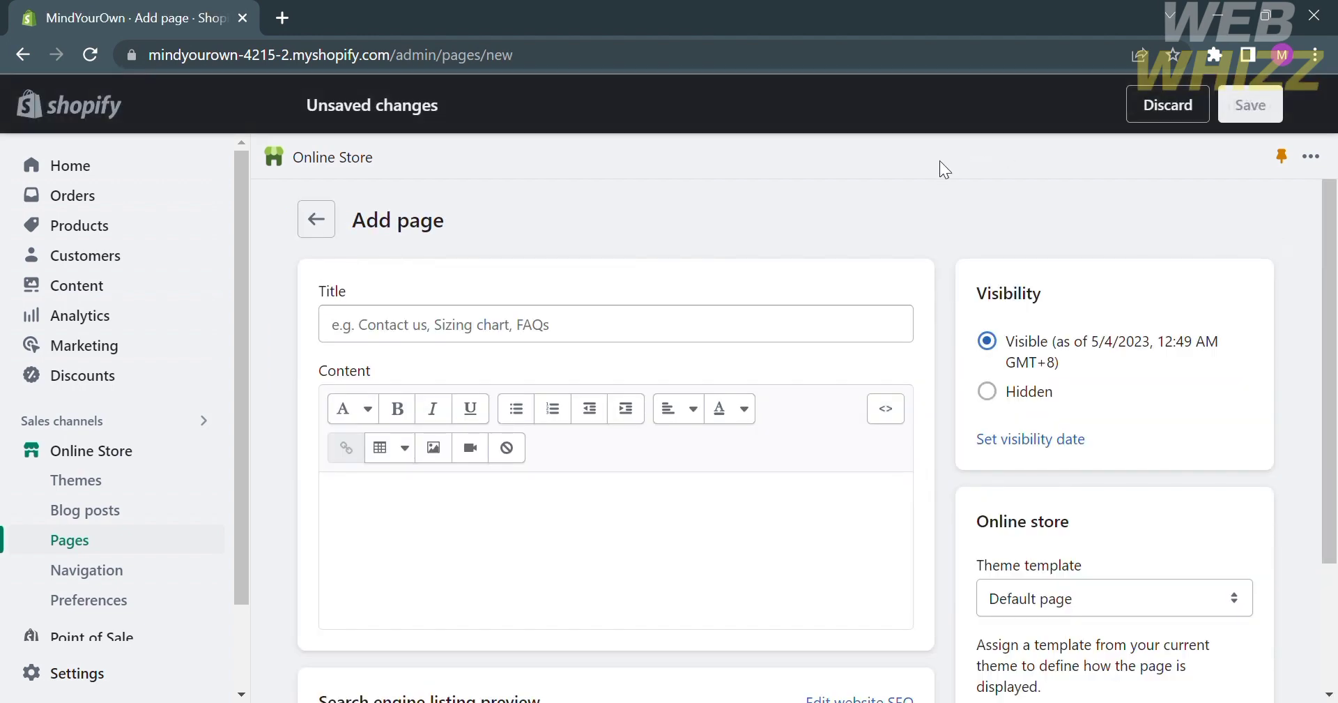
left_click(791, 338)
type("P")
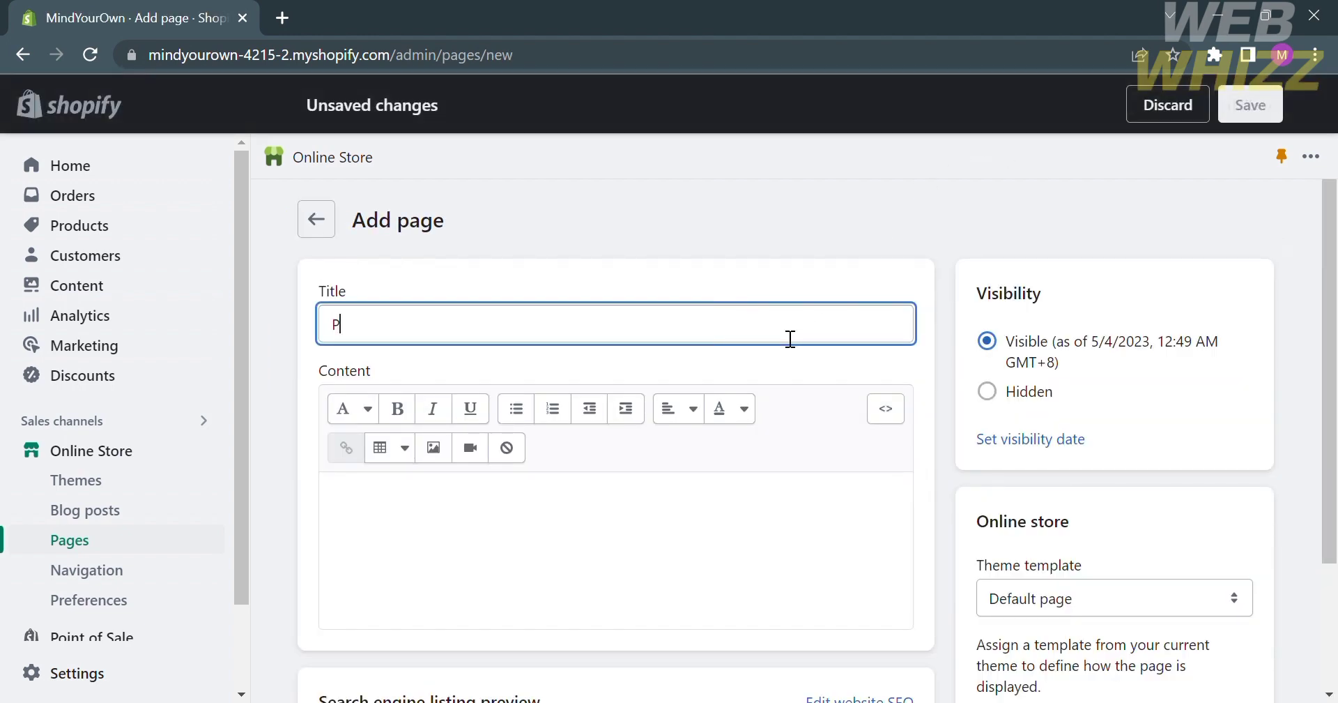
type("roduct 1")
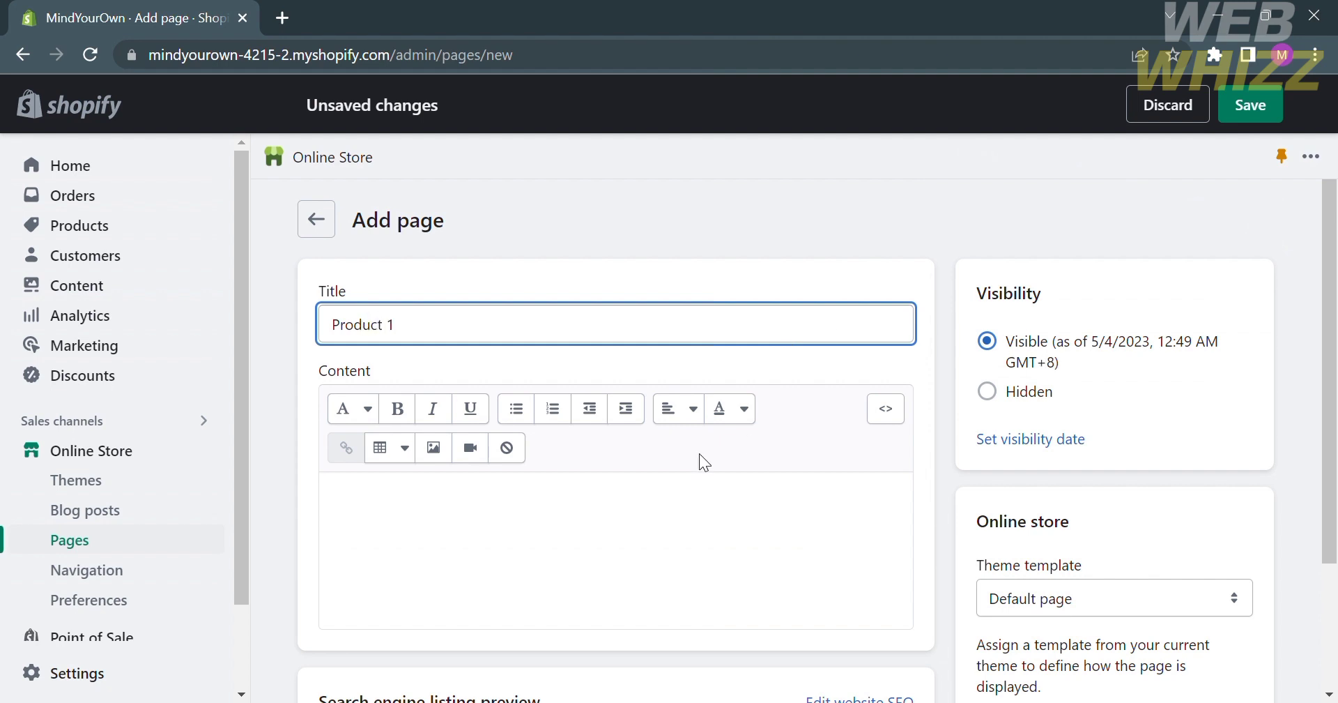
scroll(631, 488, "down", 3)
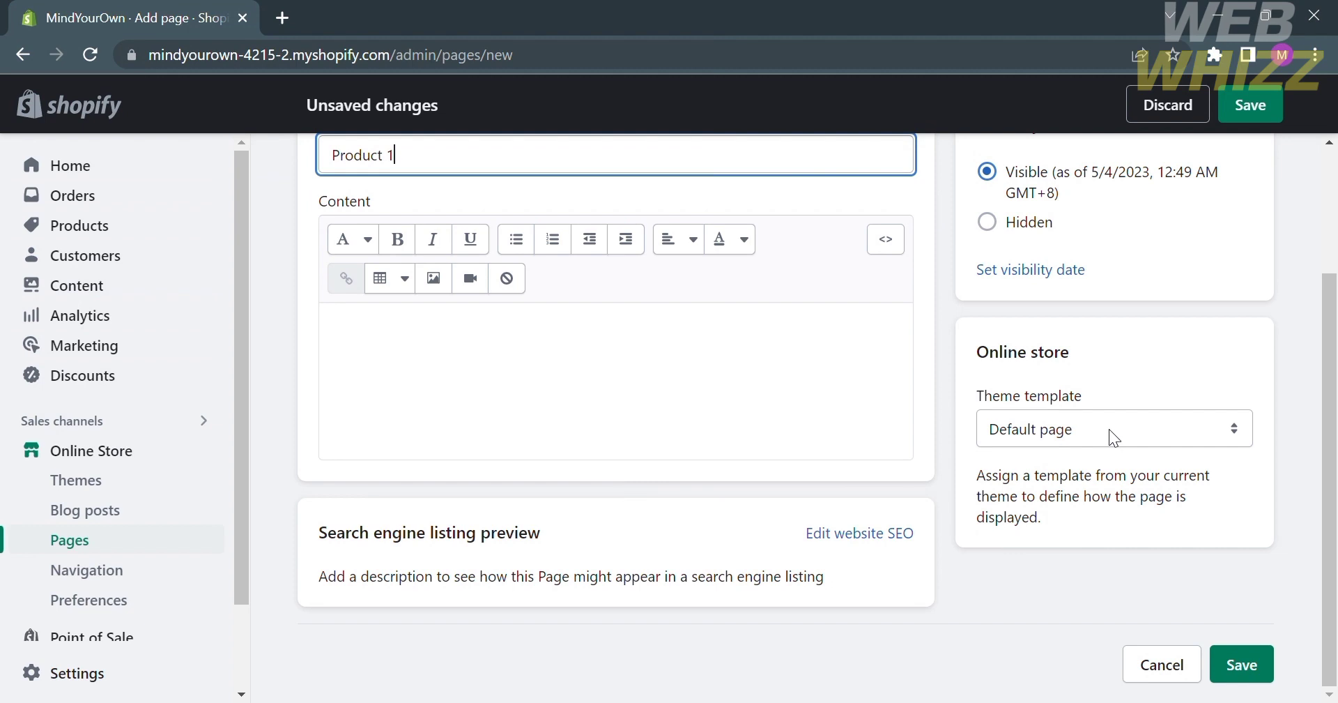
left_click(1112, 428)
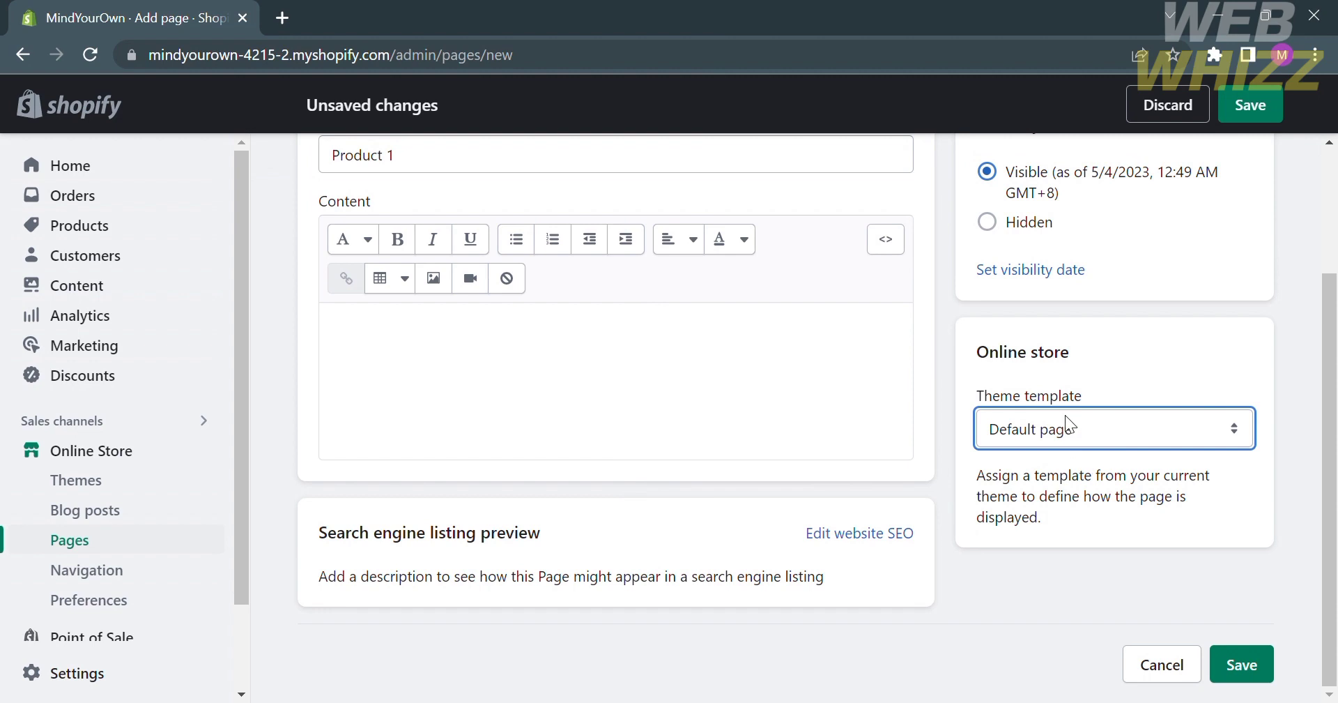
left_click(1266, 671)
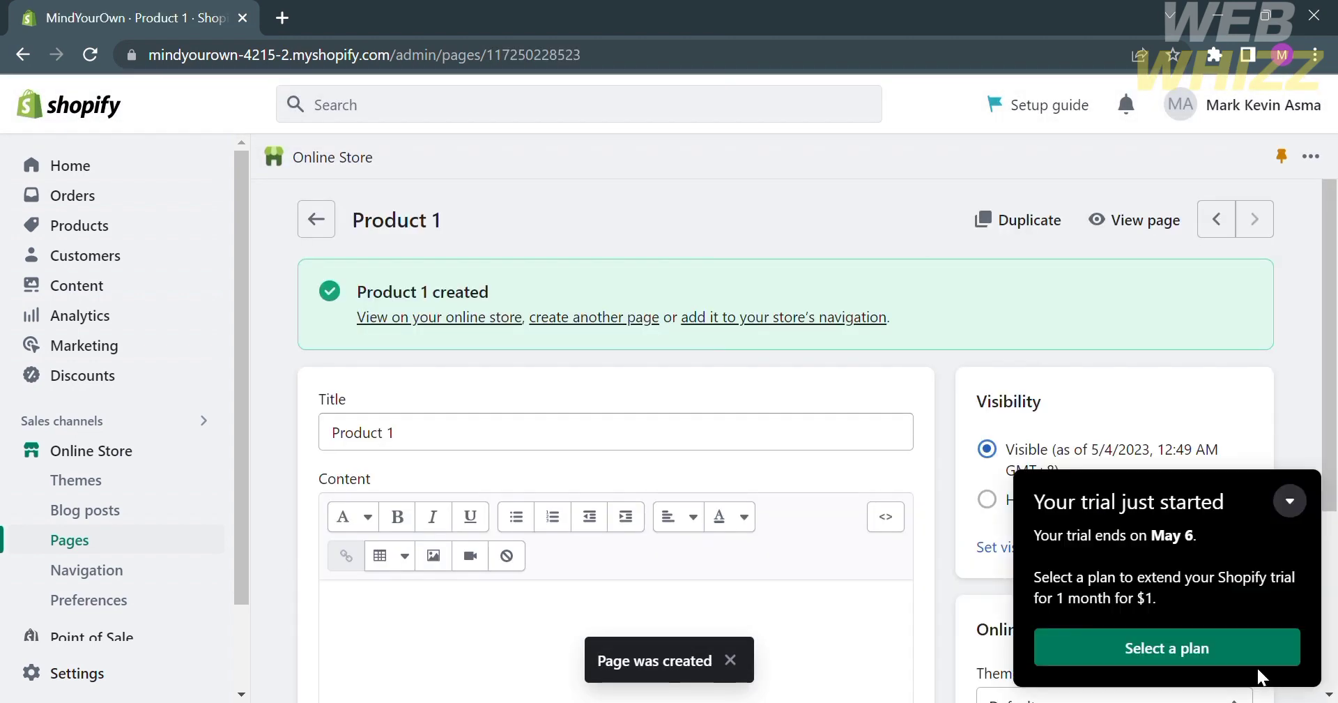
Duplicate the Product 1 page and retitle the copy 'Product 2'.
left_click(1051, 230)
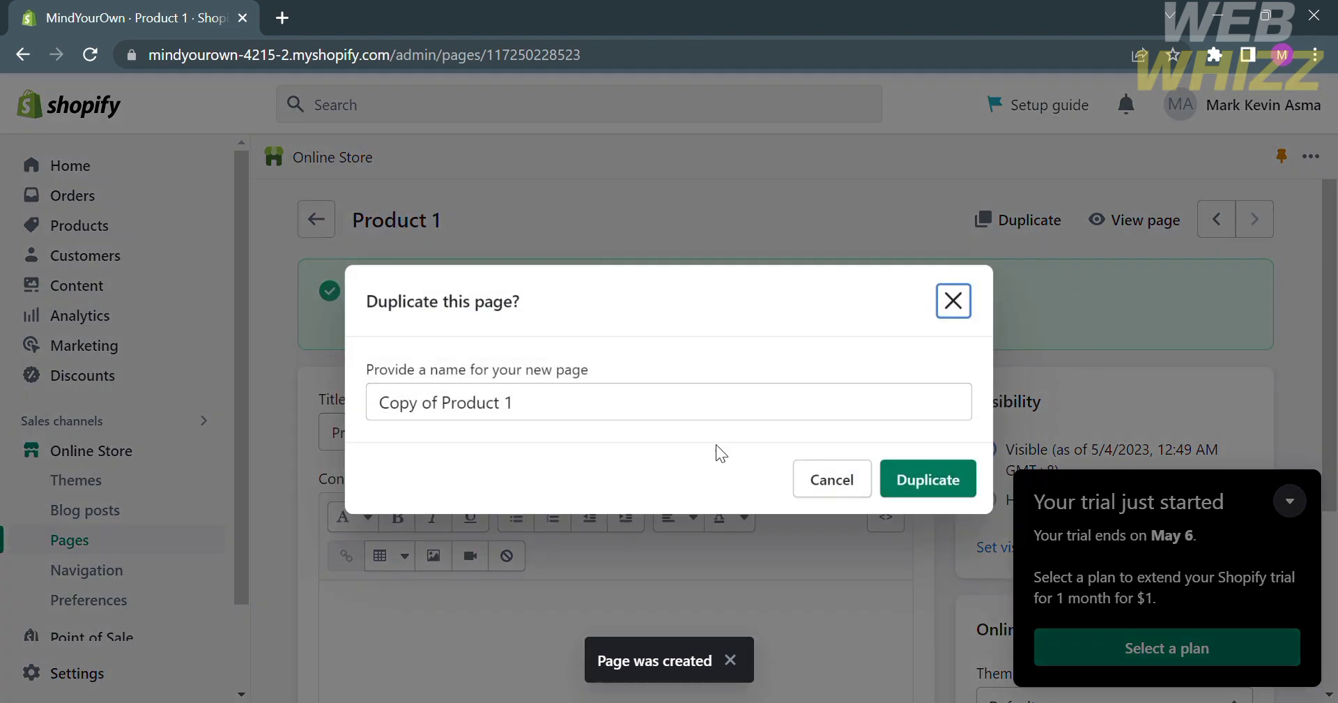
left_click(965, 482)
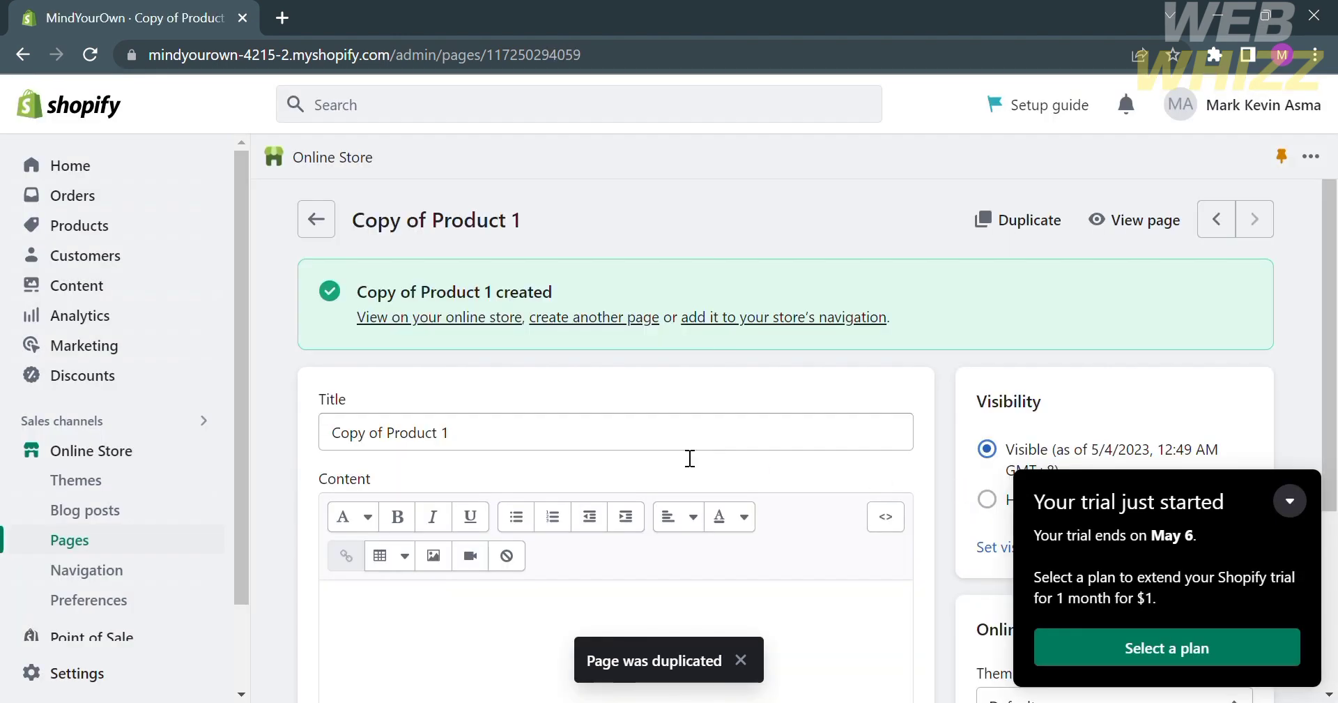
left_click(605, 449)
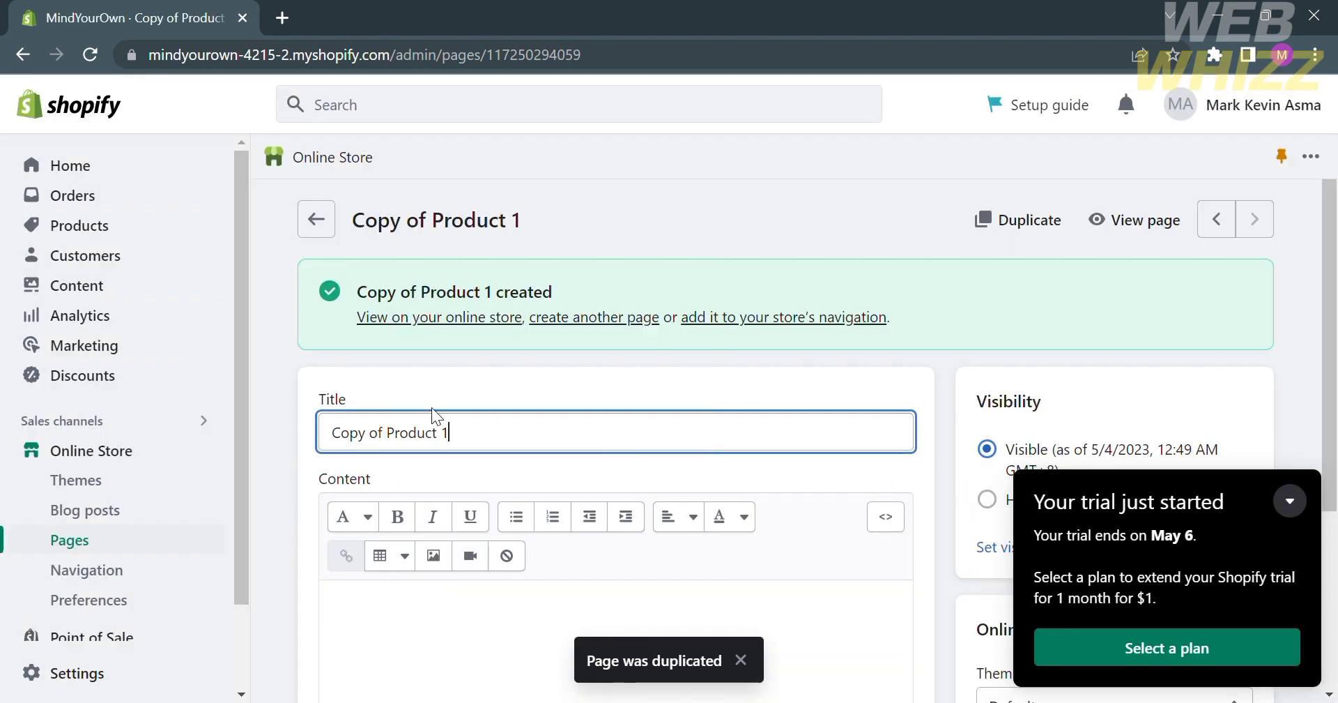
key("BackSpace")
key("BackSpace")
key("BackSpace")
key("BackSpace")
key("BackSpace")
key("BackSpace")
key("BackSpace")
key("BackSpace")
key("BackSpace")
key("BackSpace")
key("BackSpace")
key("BackSpace")
key("BackSpace")
key("BackSpace")
key("BackSpace")
key("BackSpace")
key("BackSpace")
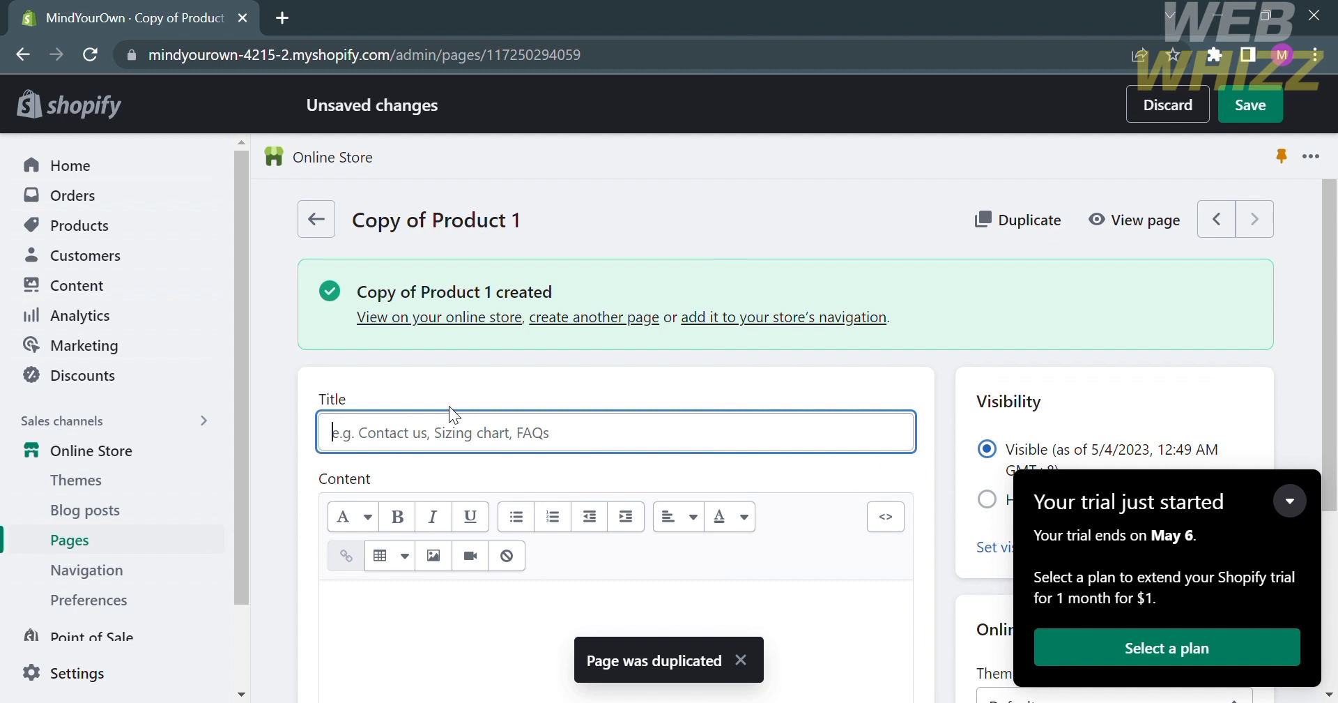
type("Product 2")
Collapse the trial notice and save the Product 2 page.
scroll(908, 612, "down", 2)
scroll(906, 613, "down", 2)
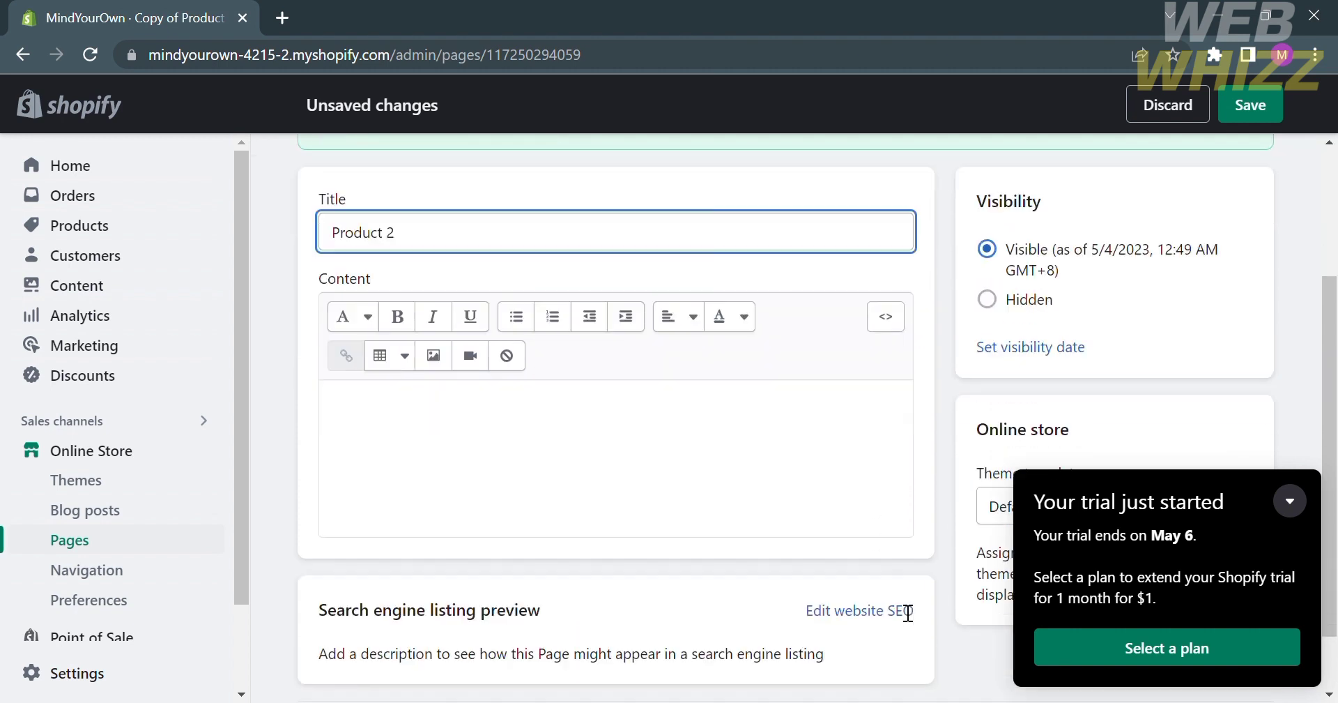
scroll(907, 613, "up", 2)
left_click(1290, 501)
scroll(1178, 550, "down", 1)
scroll(1165, 562, "down", 1)
scroll(1165, 562, "up", 2)
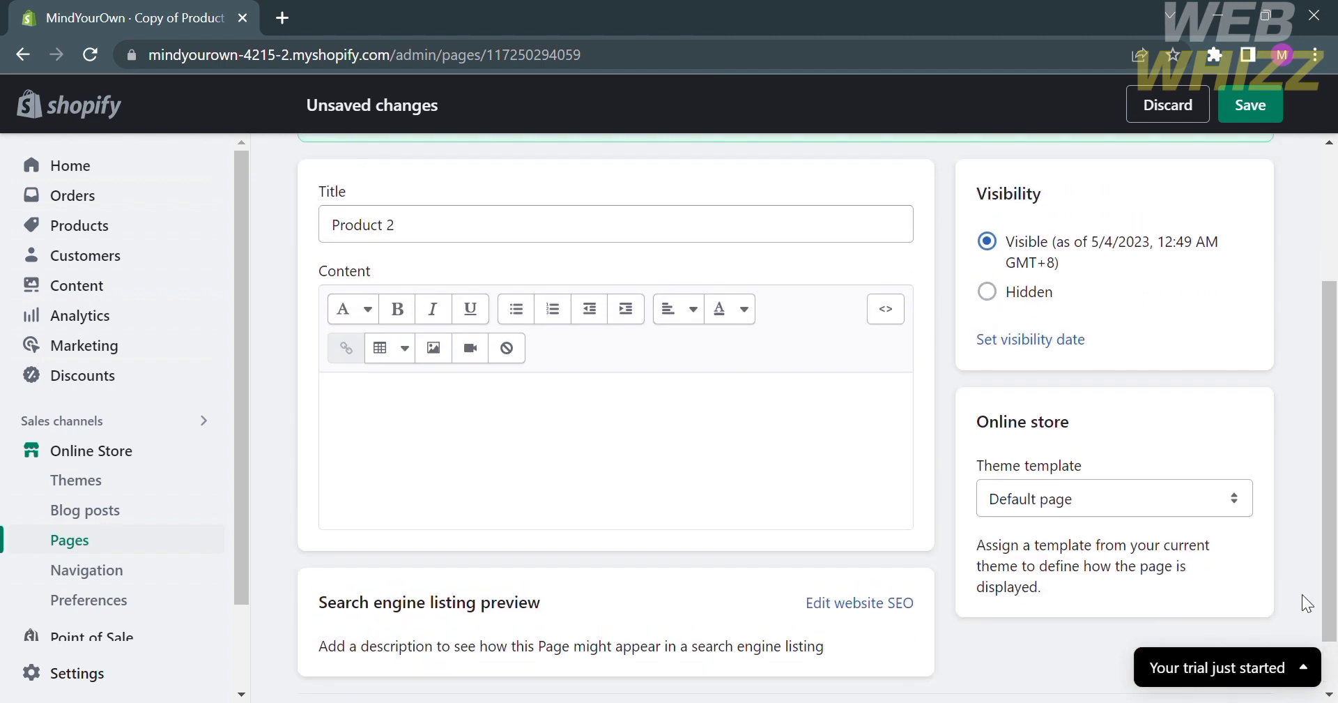
scroll(1302, 594, "up", 3)
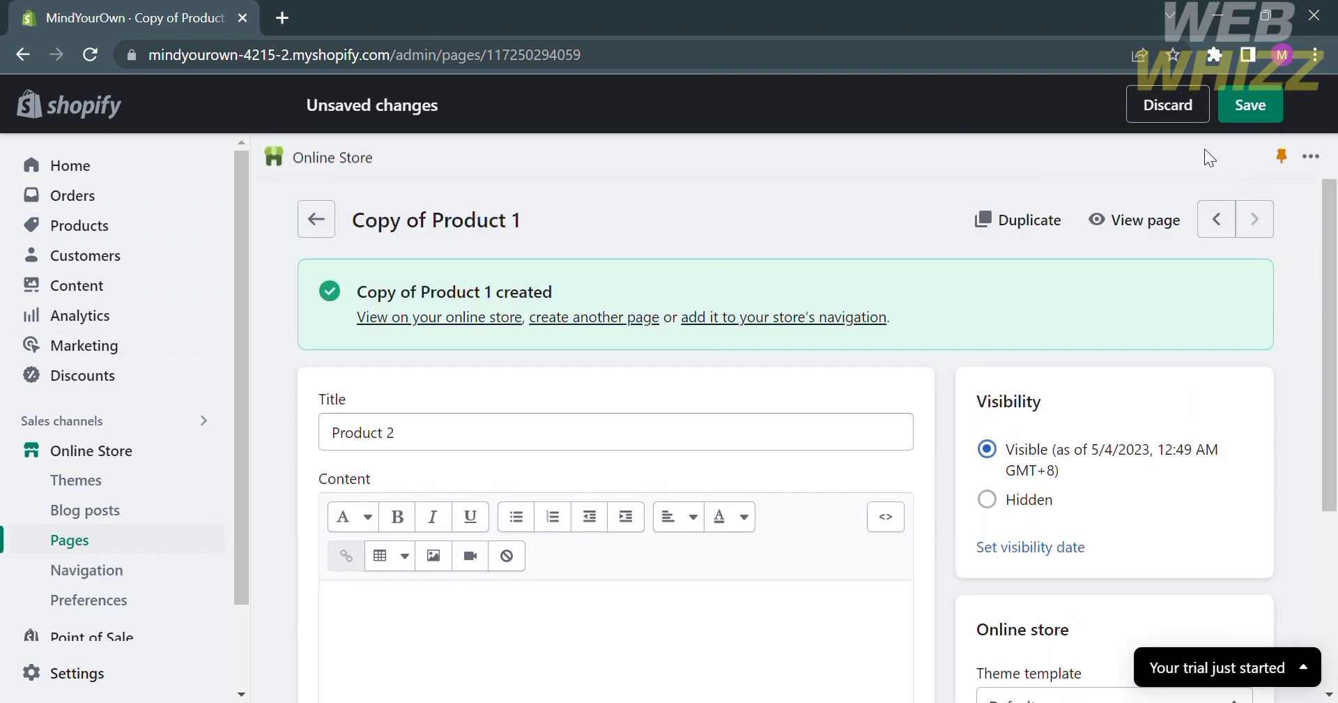
left_click(1249, 104)
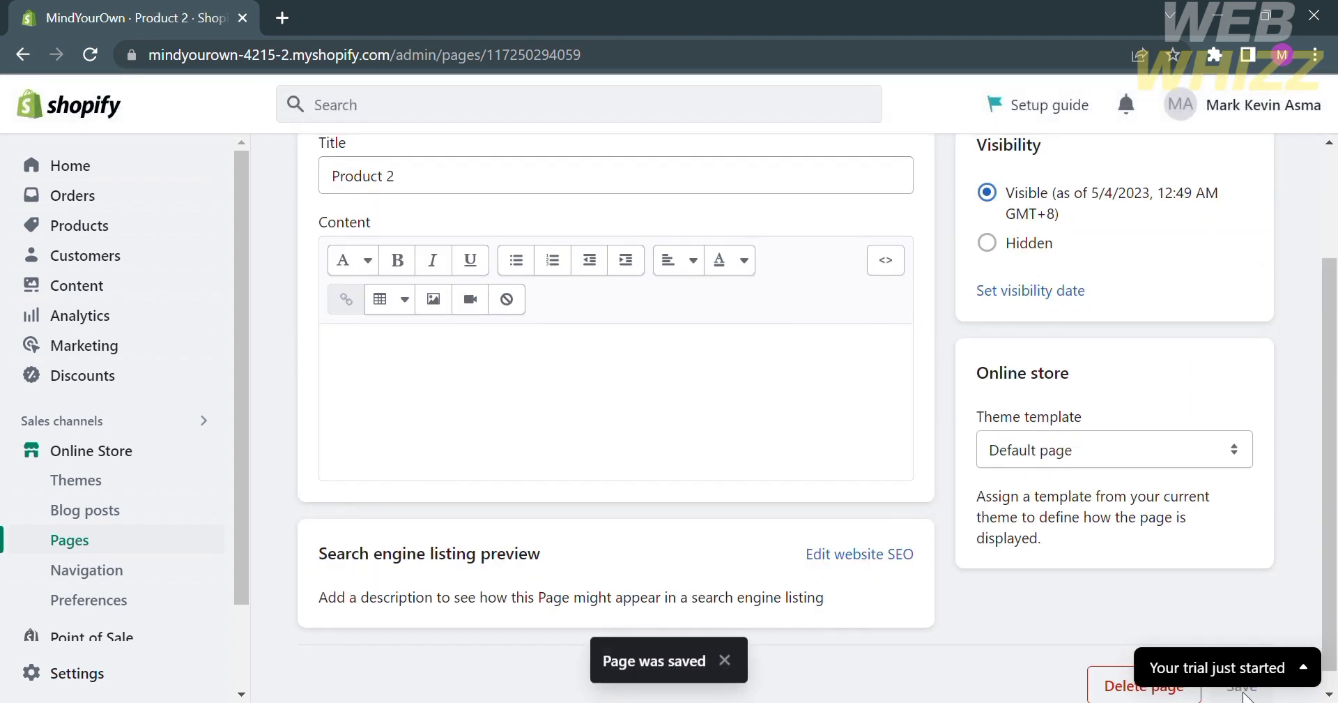
scroll(855, 478, "up", 3)
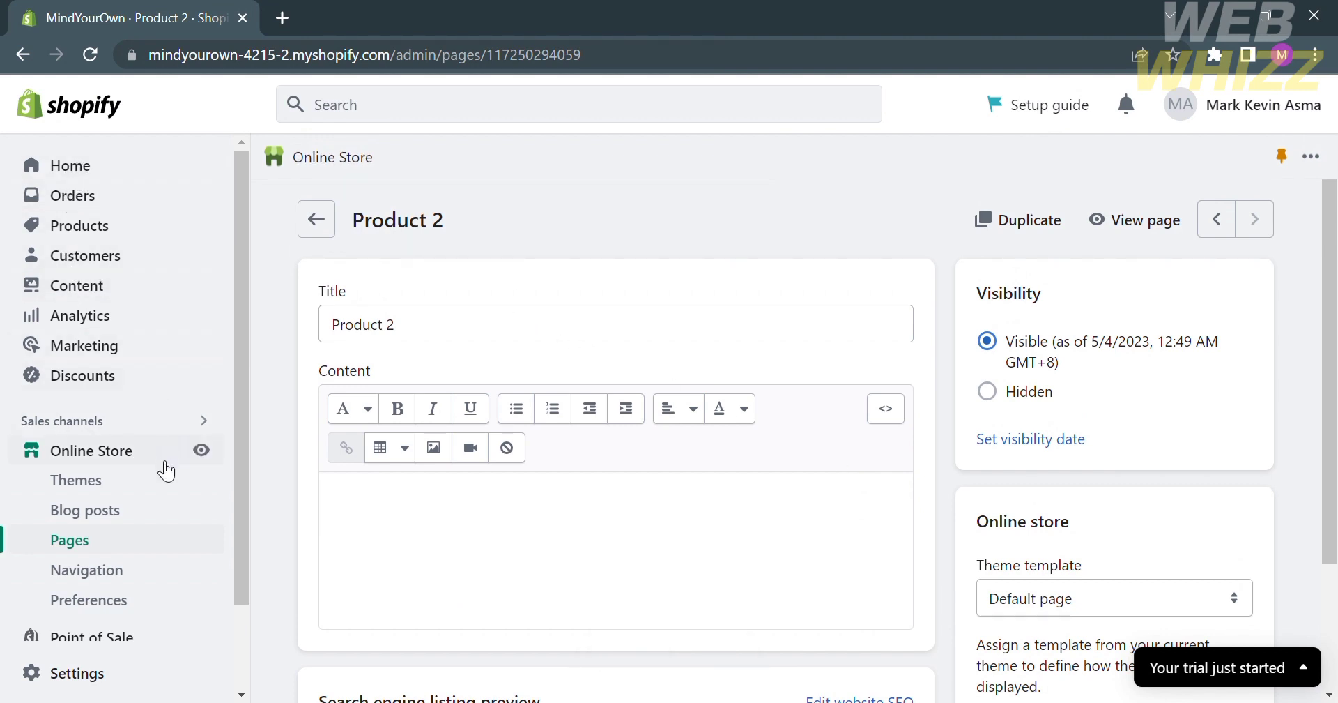
Customize the Dawn theme and switch the editor to the Collections > Default collection template.
left_click(166, 493)
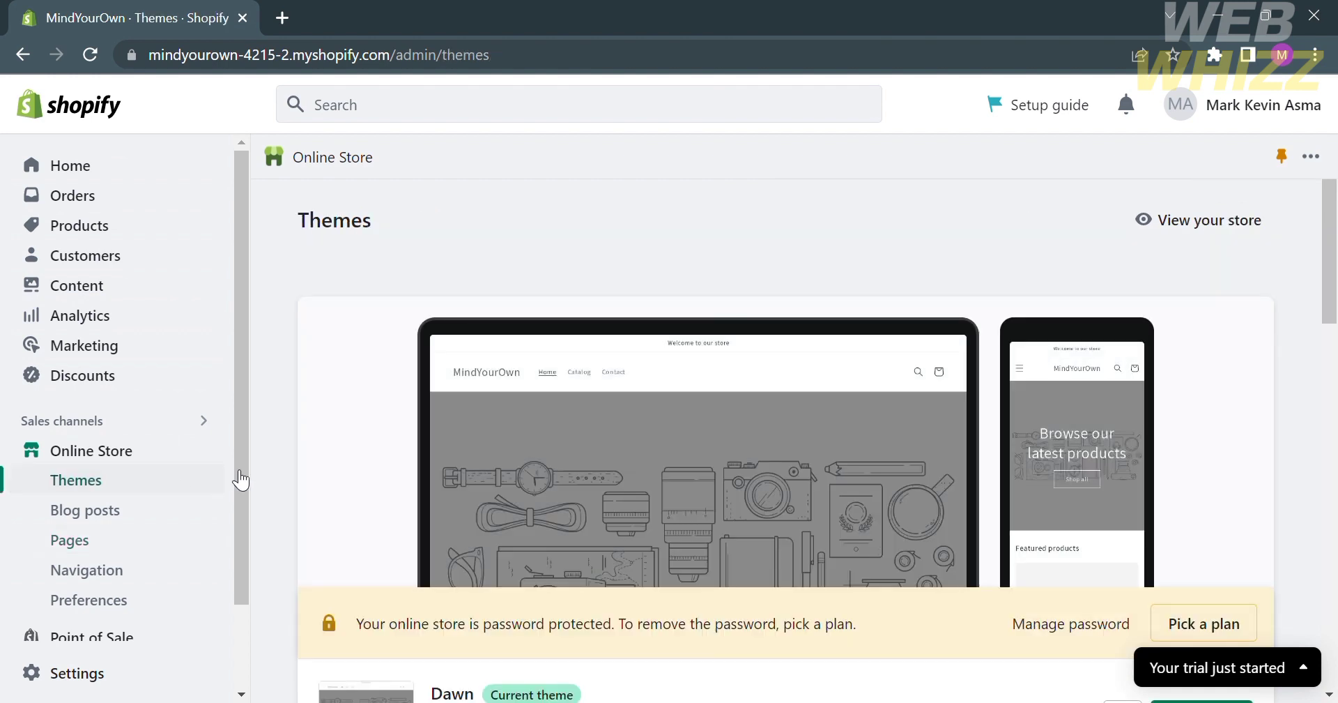
scroll(1082, 437, "down", 3)
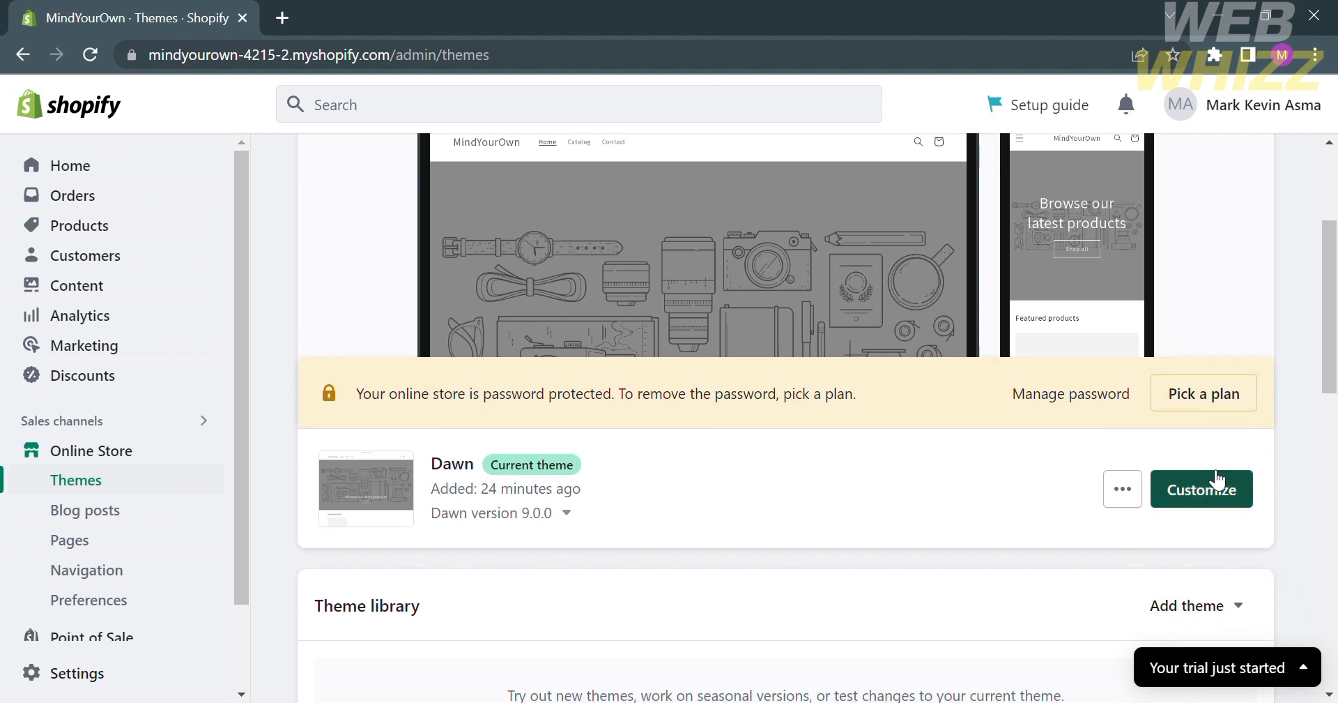
left_click(1220, 501)
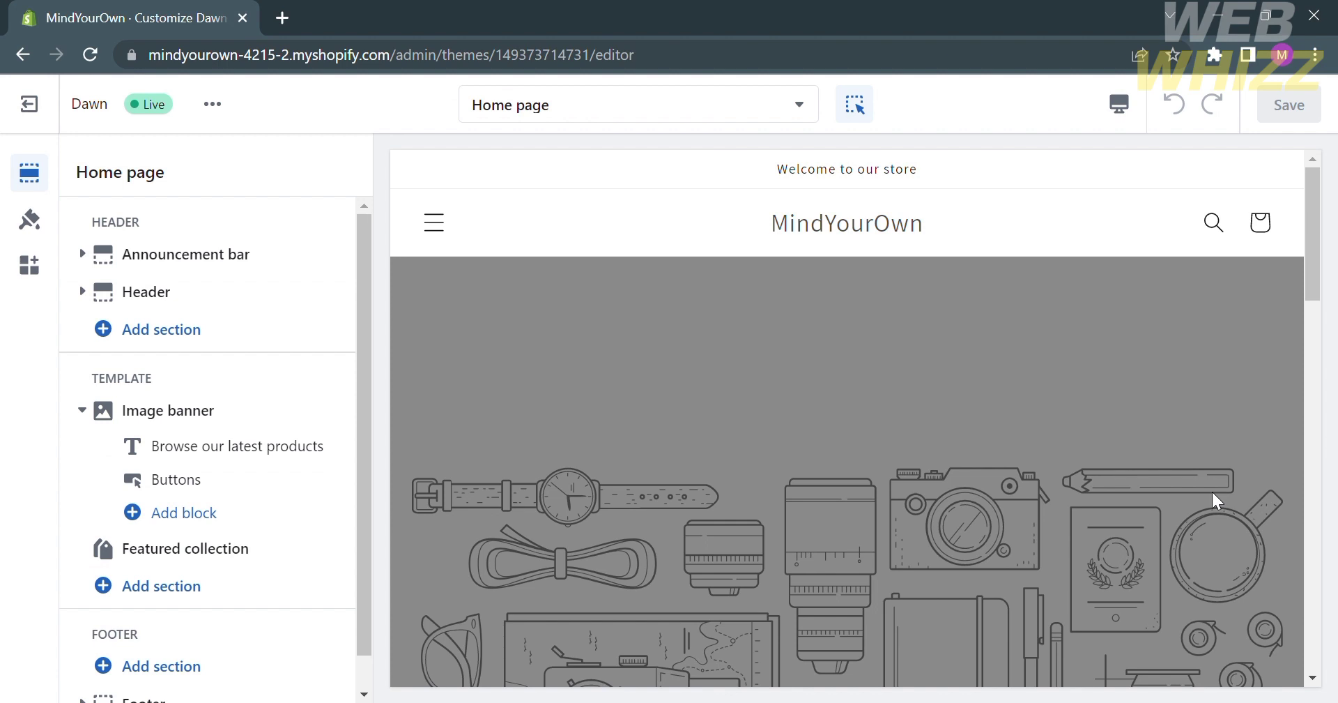
left_click(774, 105)
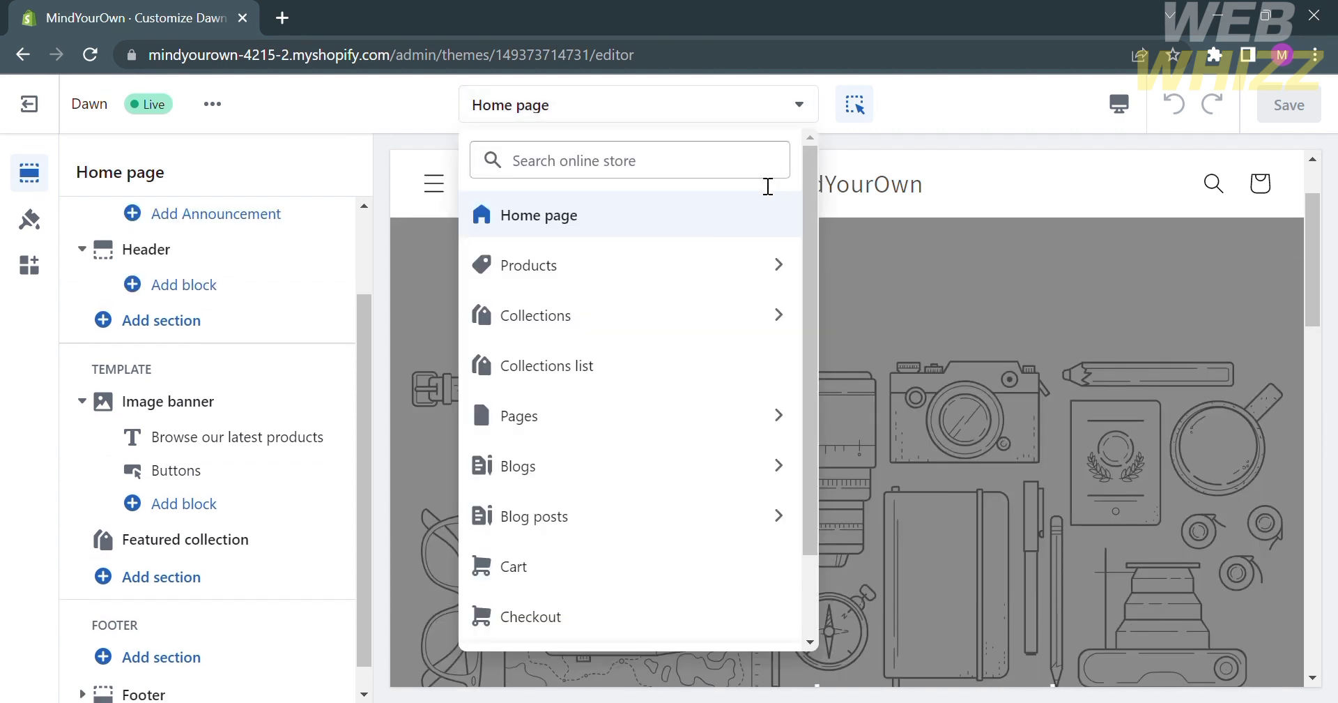
left_click(748, 315)
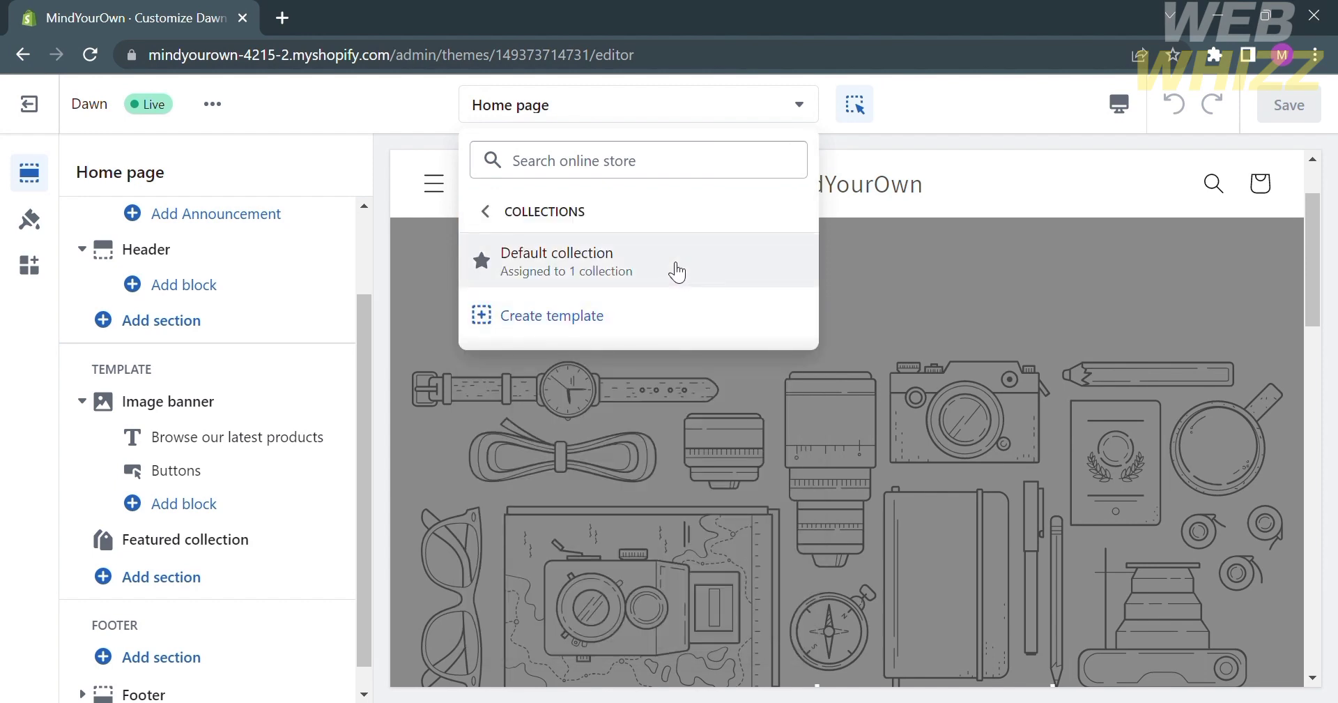
left_click(670, 268)
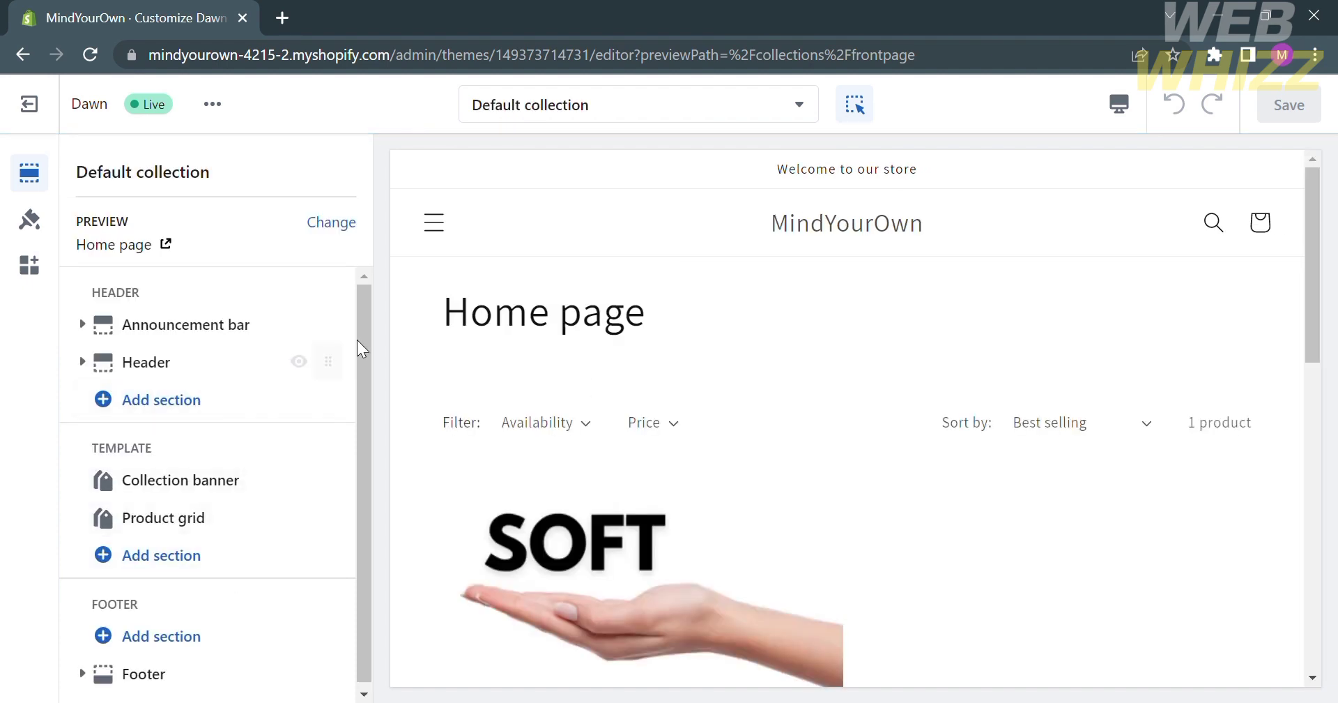
Add a Featured collection section to the Default collection template and save the theme.
mouse_move(197, 675)
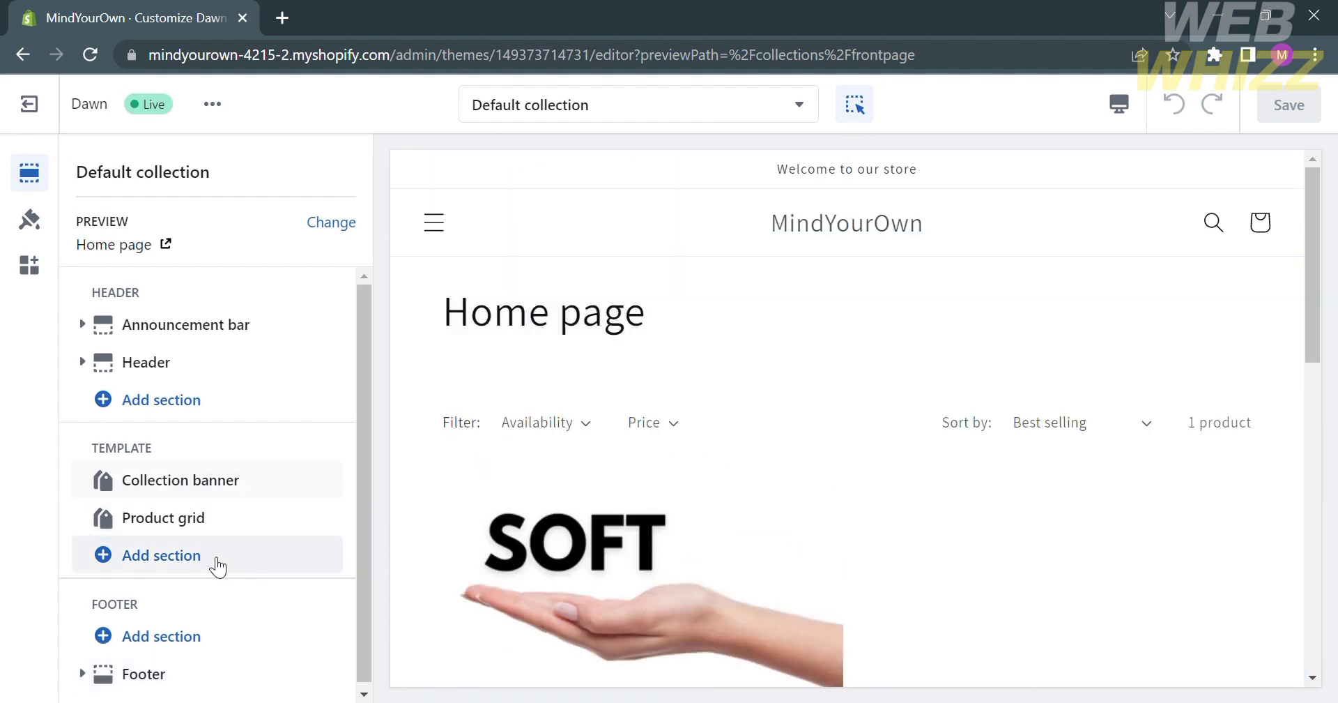
left_click(213, 559)
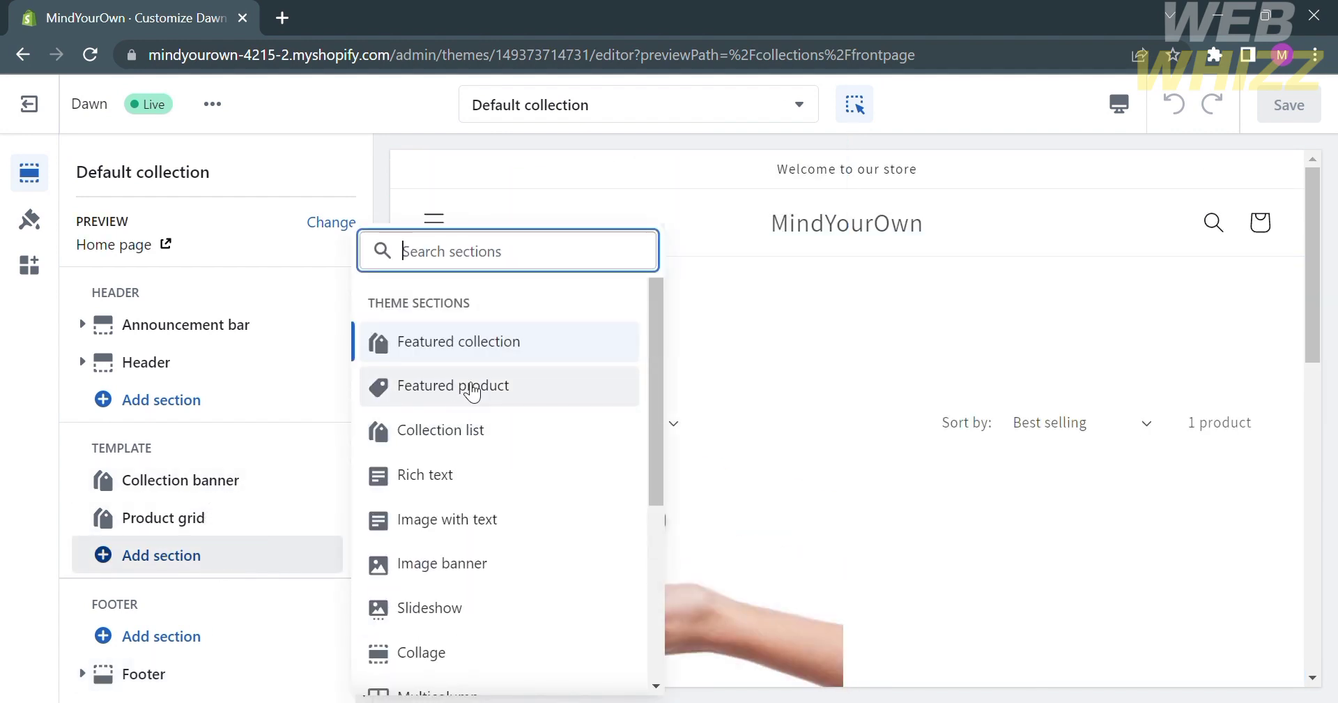
left_click(523, 358)
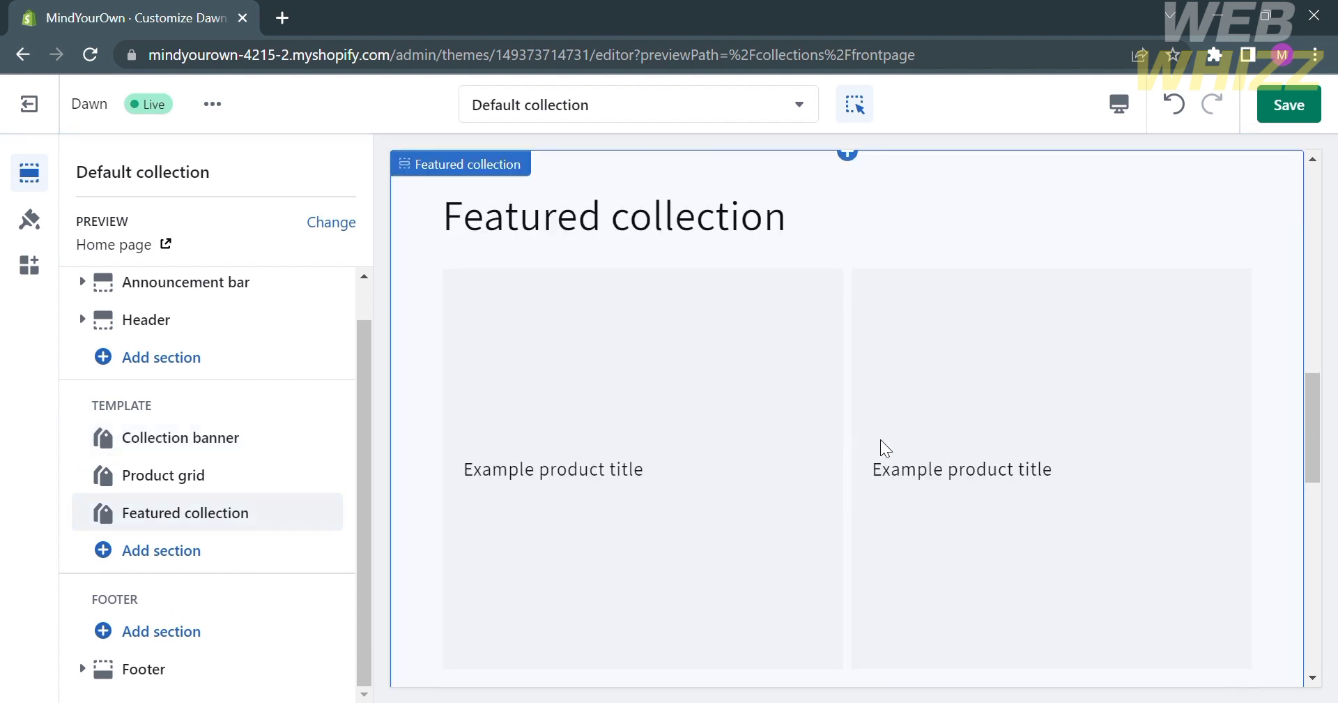
scroll(880, 440, "down", 2)
scroll(880, 439, "down", 5)
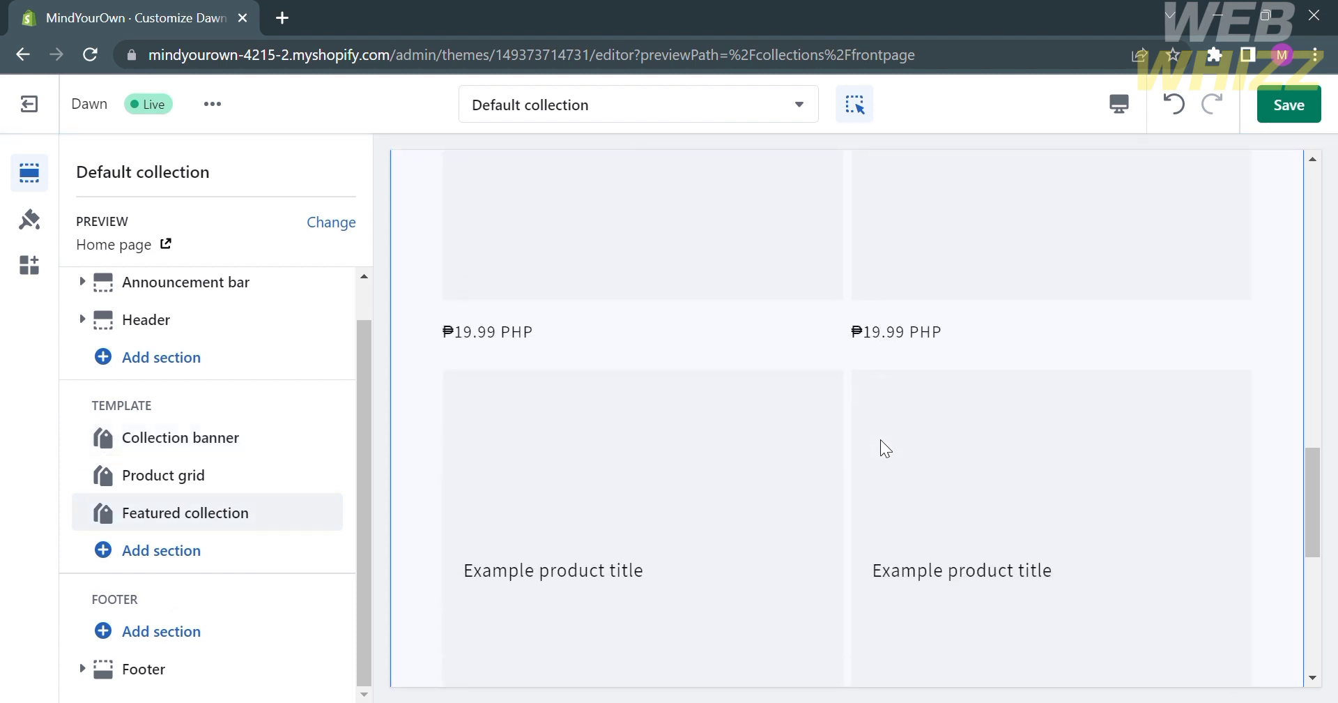
scroll(880, 439, "down", 8)
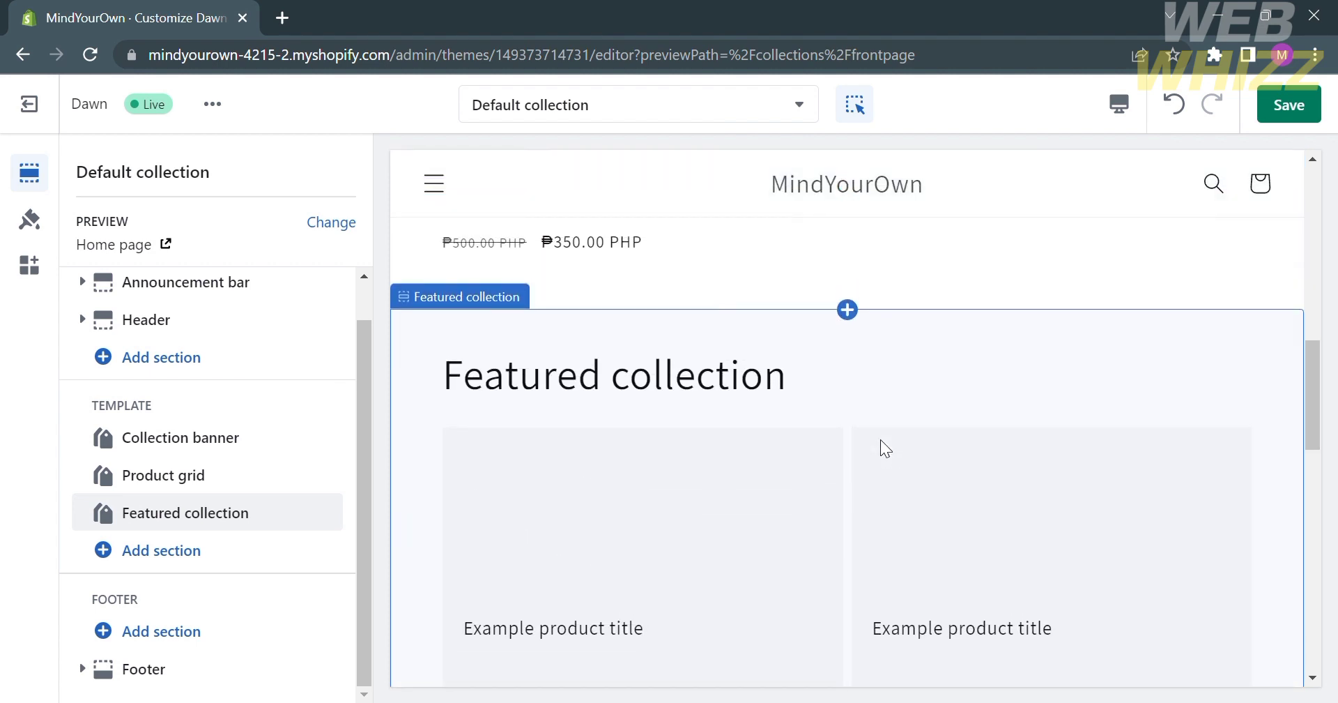
scroll(881, 439, "down", 3)
scroll(880, 439, "down", 10)
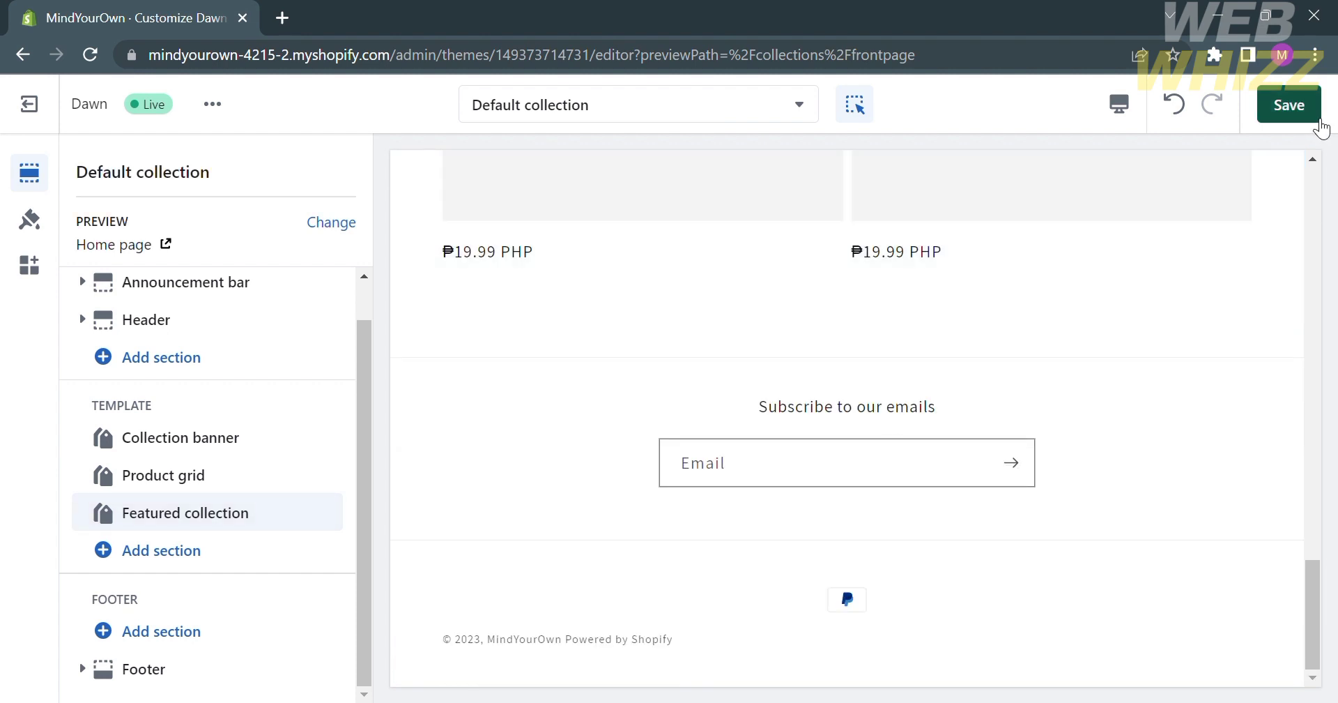
left_click(1289, 104)
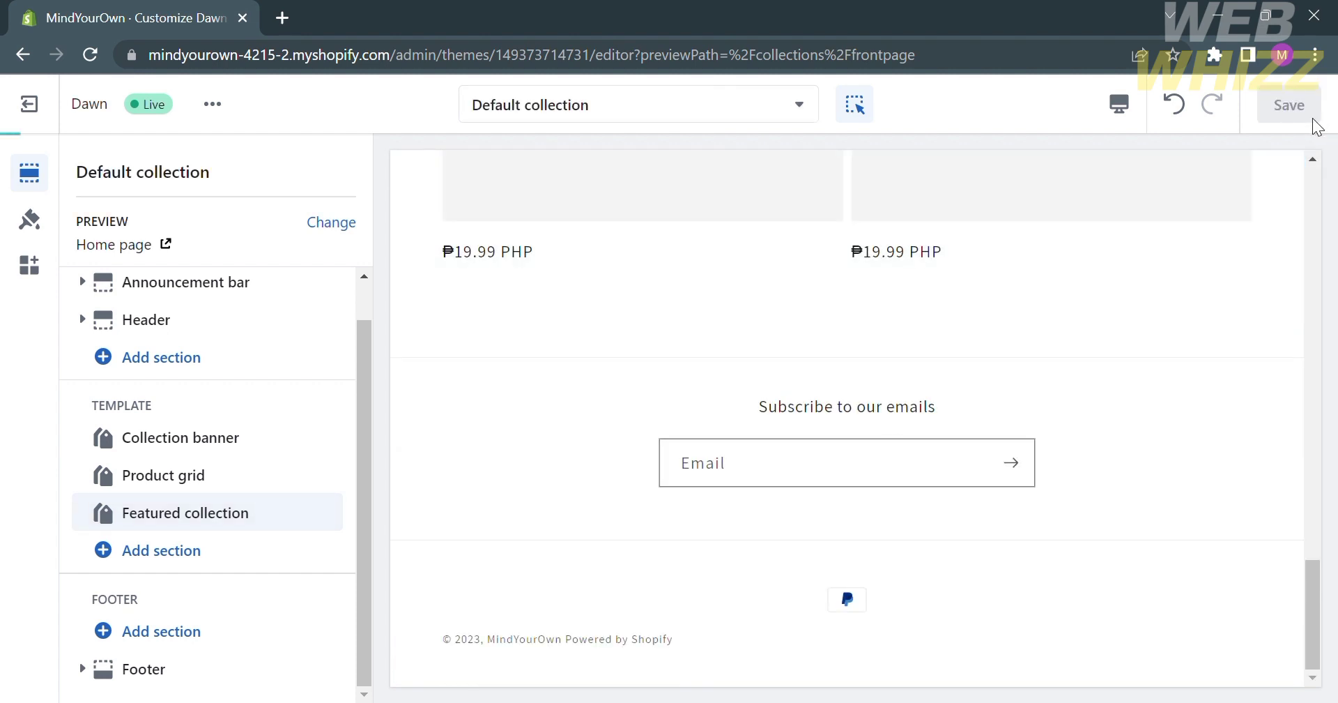
Leave the theme editor and start a new collection titled 'Winter'.
left_click(34, 59)
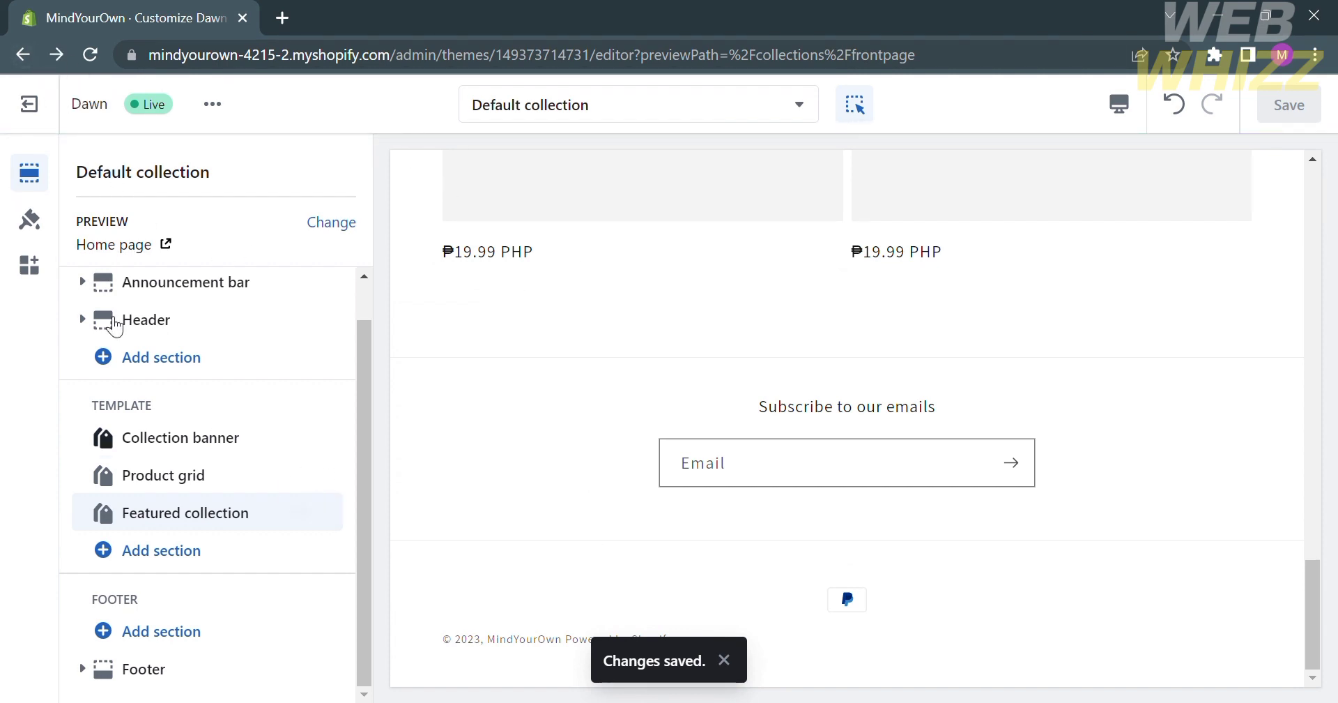
left_click(29, 104)
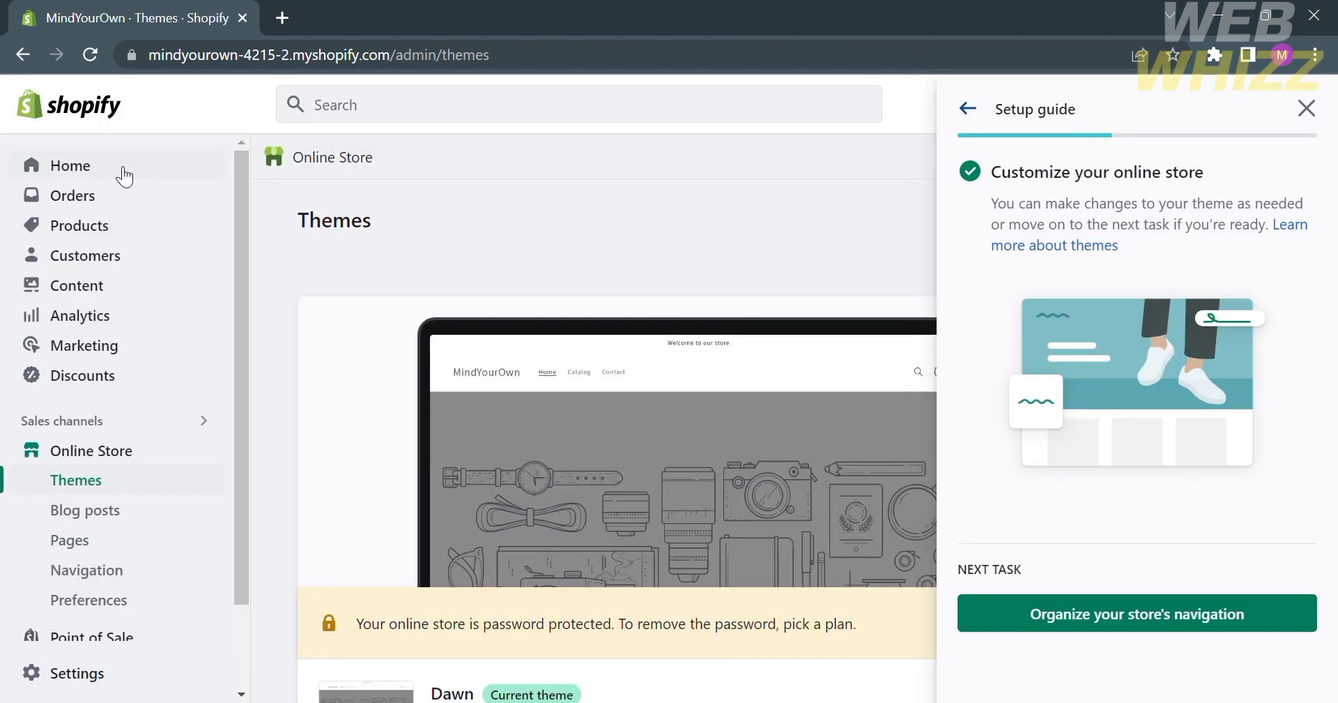
left_click(124, 237)
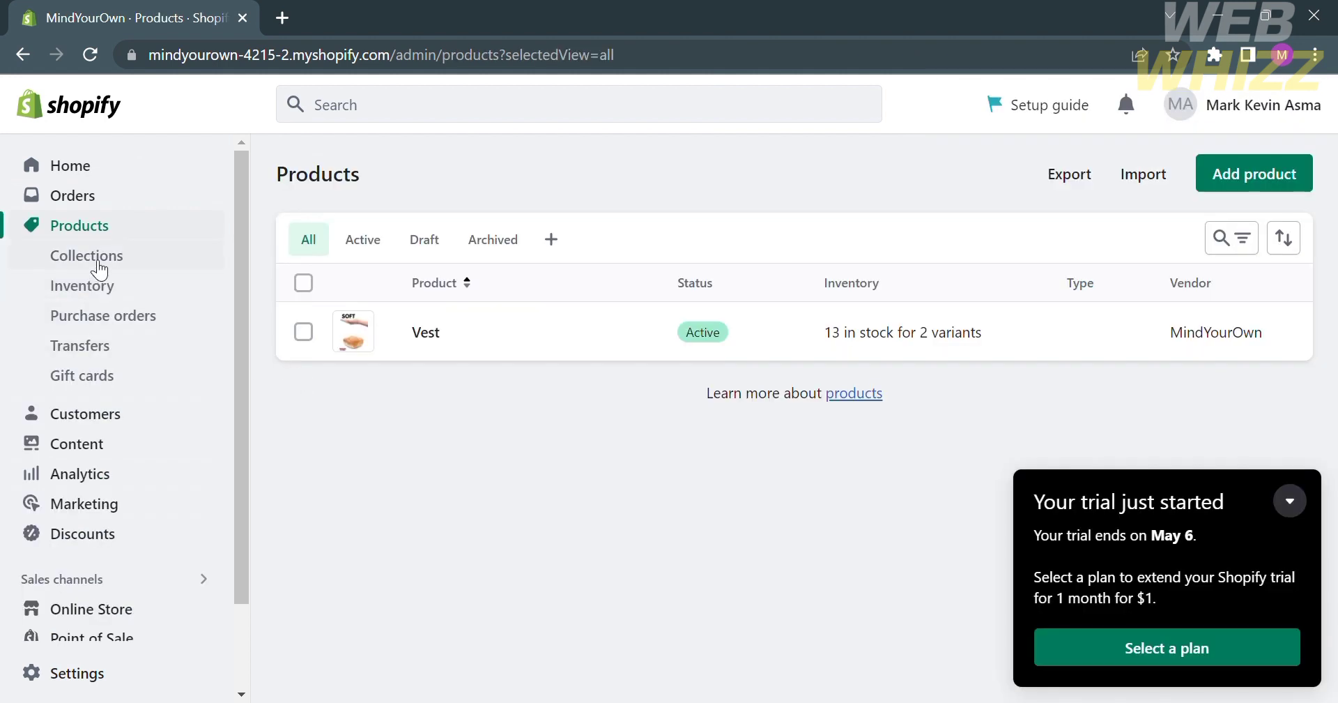
left_click(99, 269)
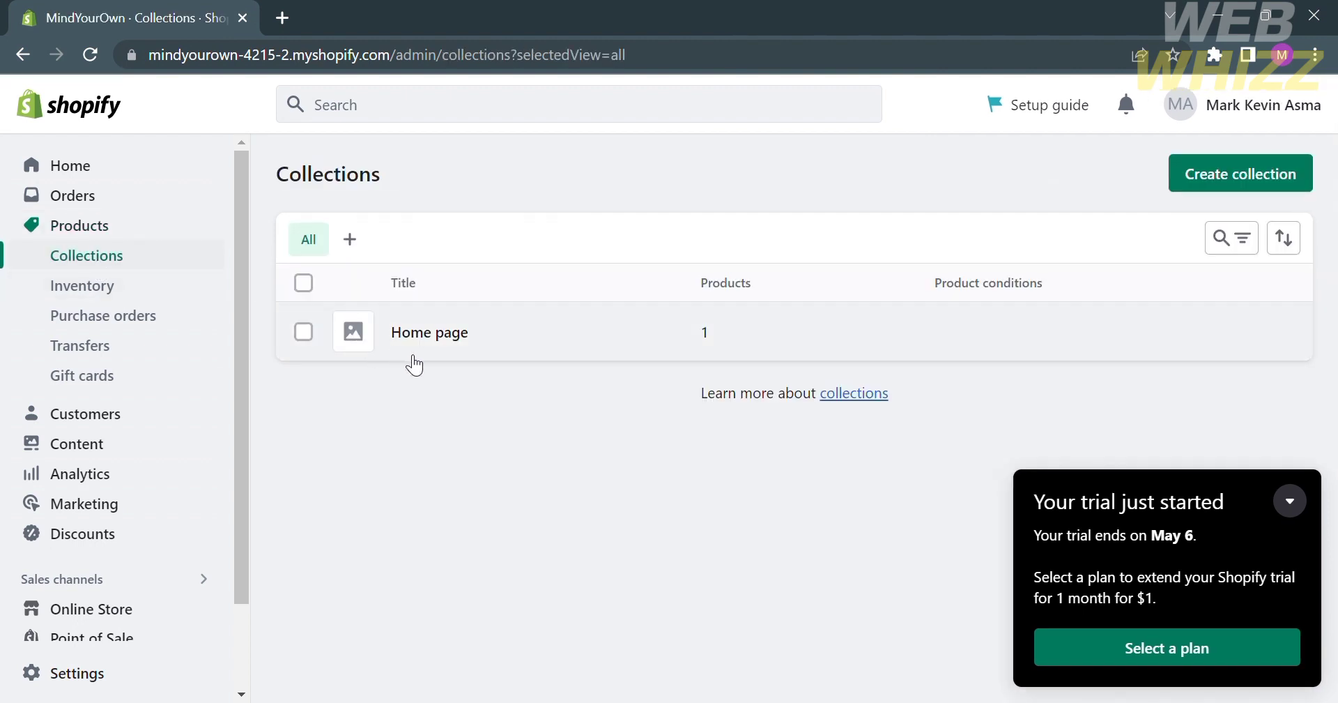
left_click(1257, 167)
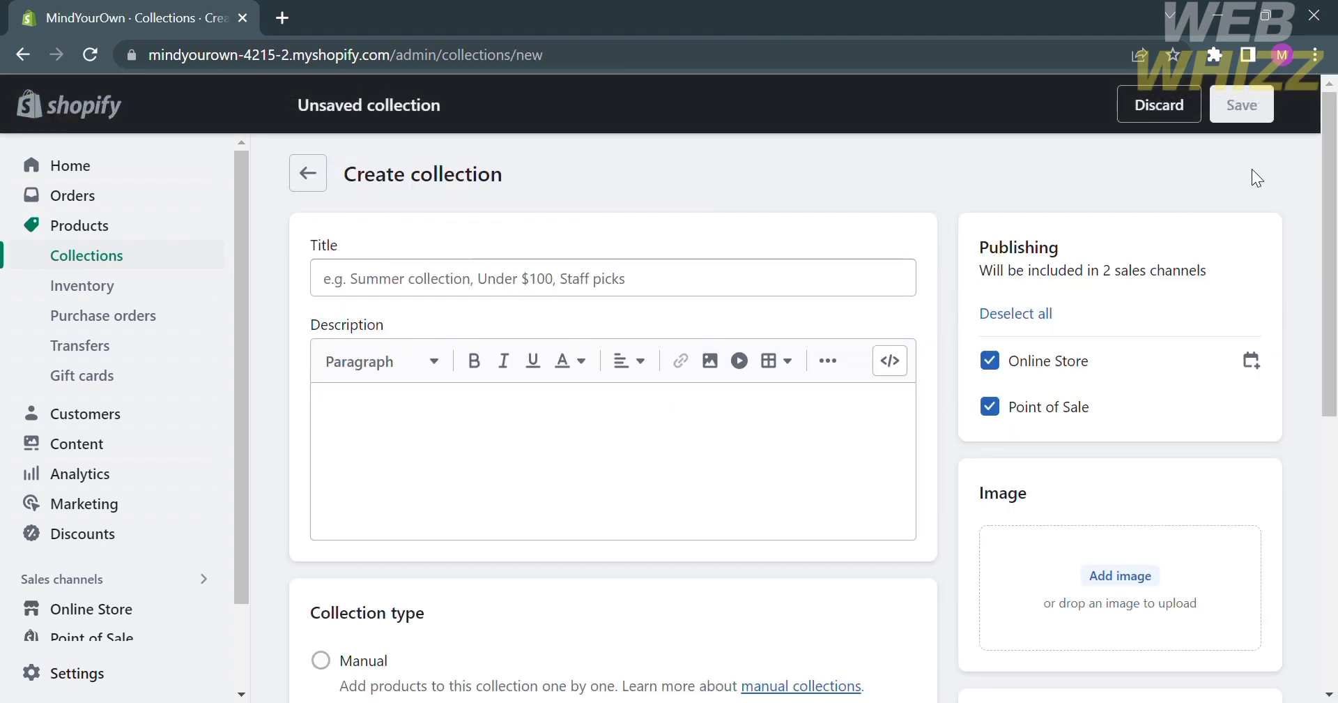
left_click(668, 291)
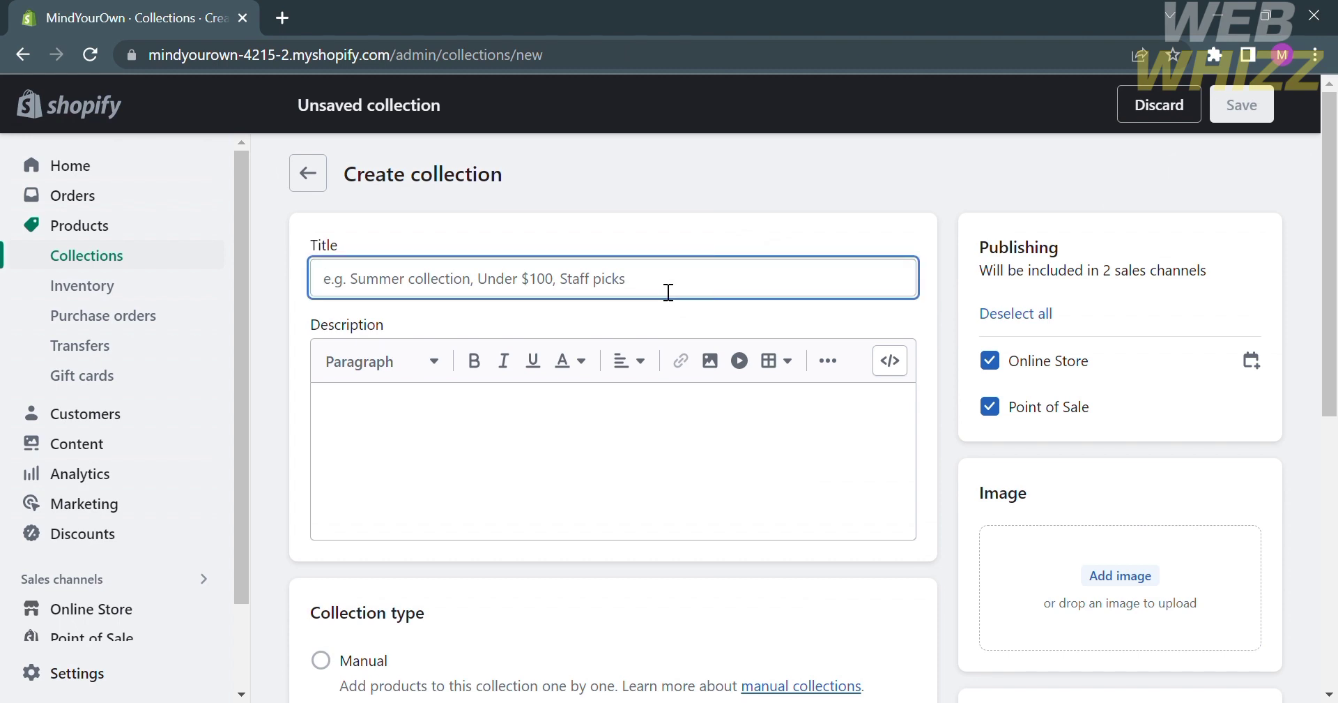
type("W")
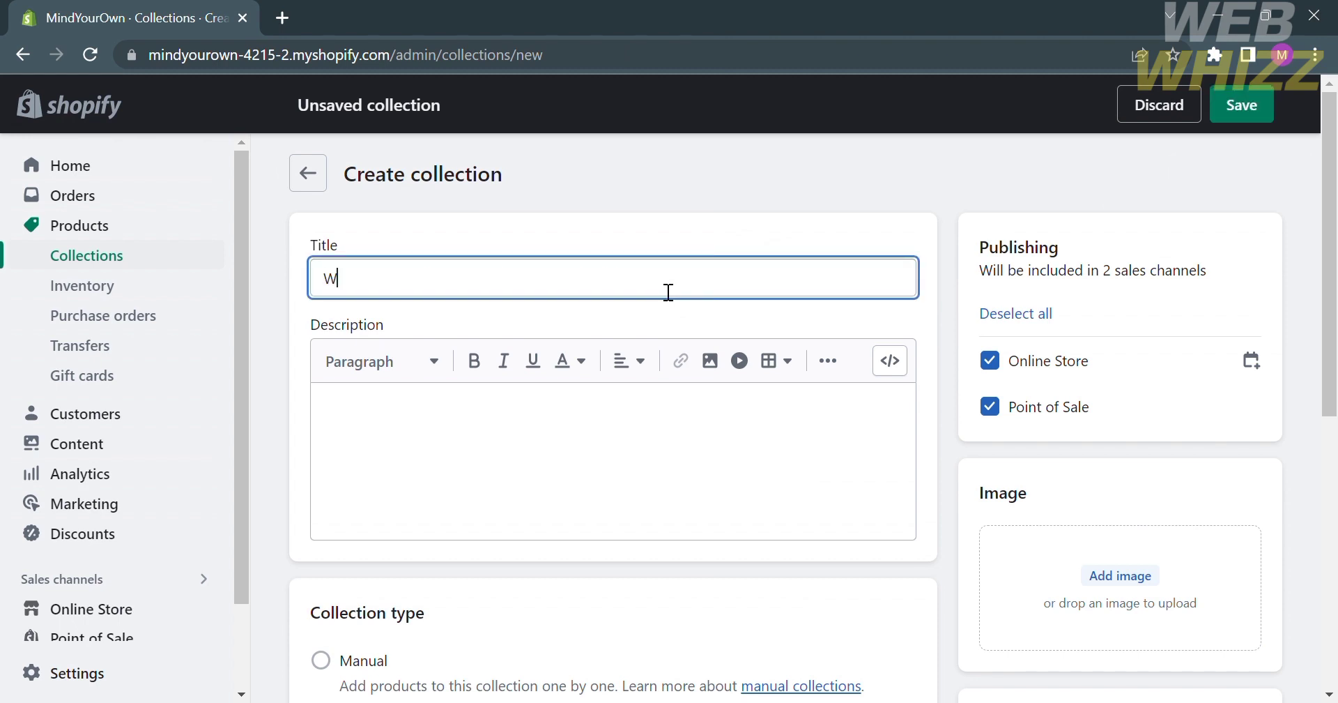
type("inter")
Add an automated condition: Price is greater than 900.
left_click(677, 472)
scroll(680, 478, "down", 4)
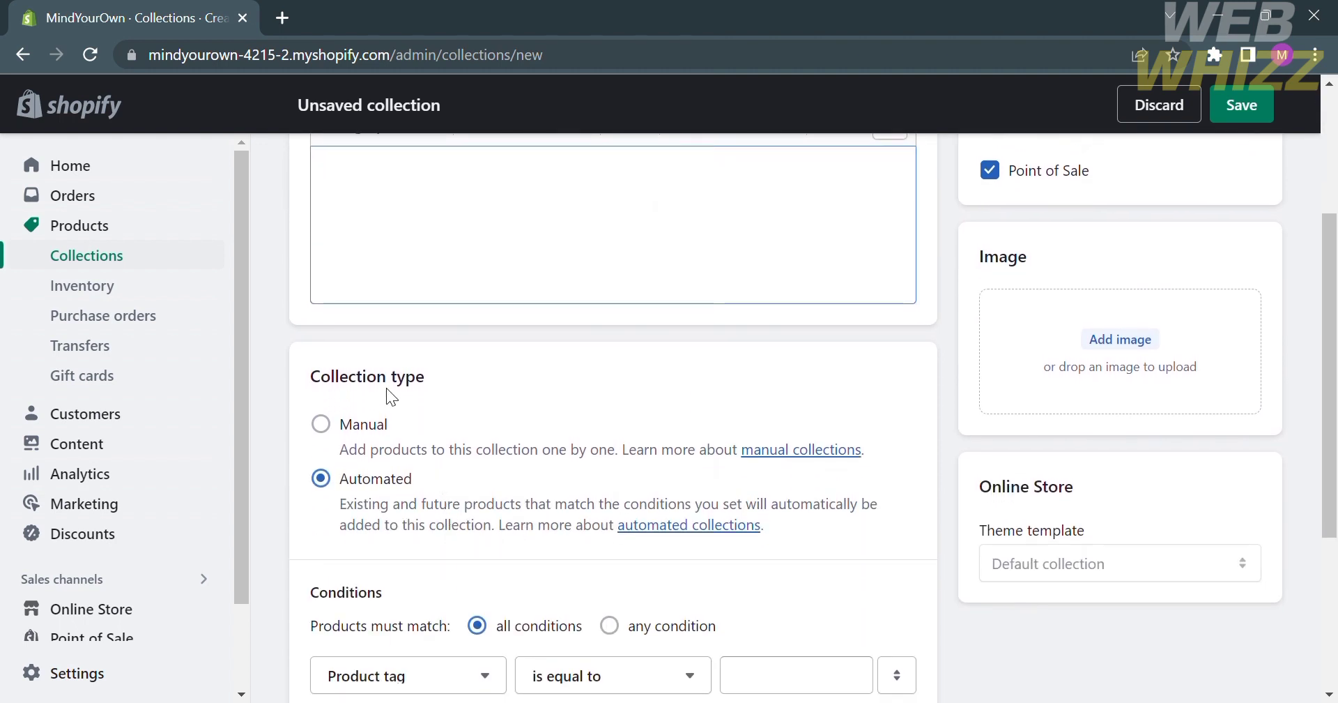
scroll(386, 388, "down", 3)
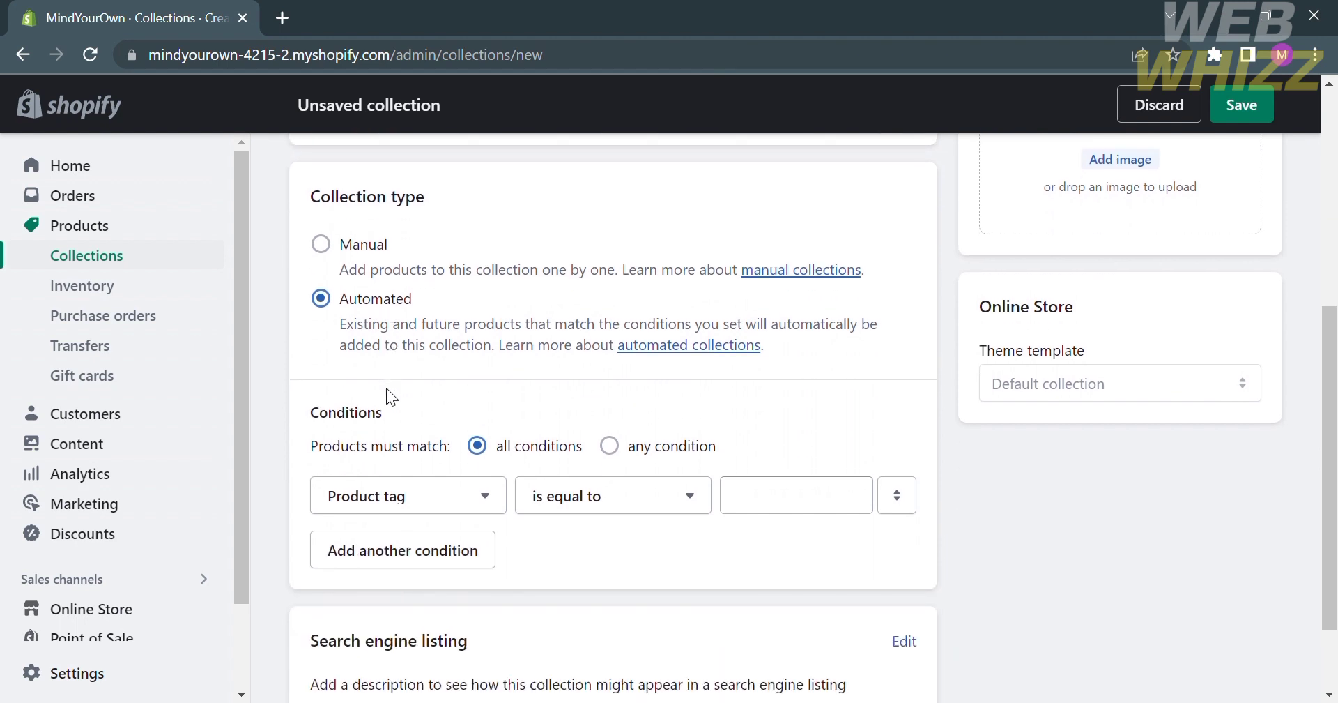
left_click(451, 507)
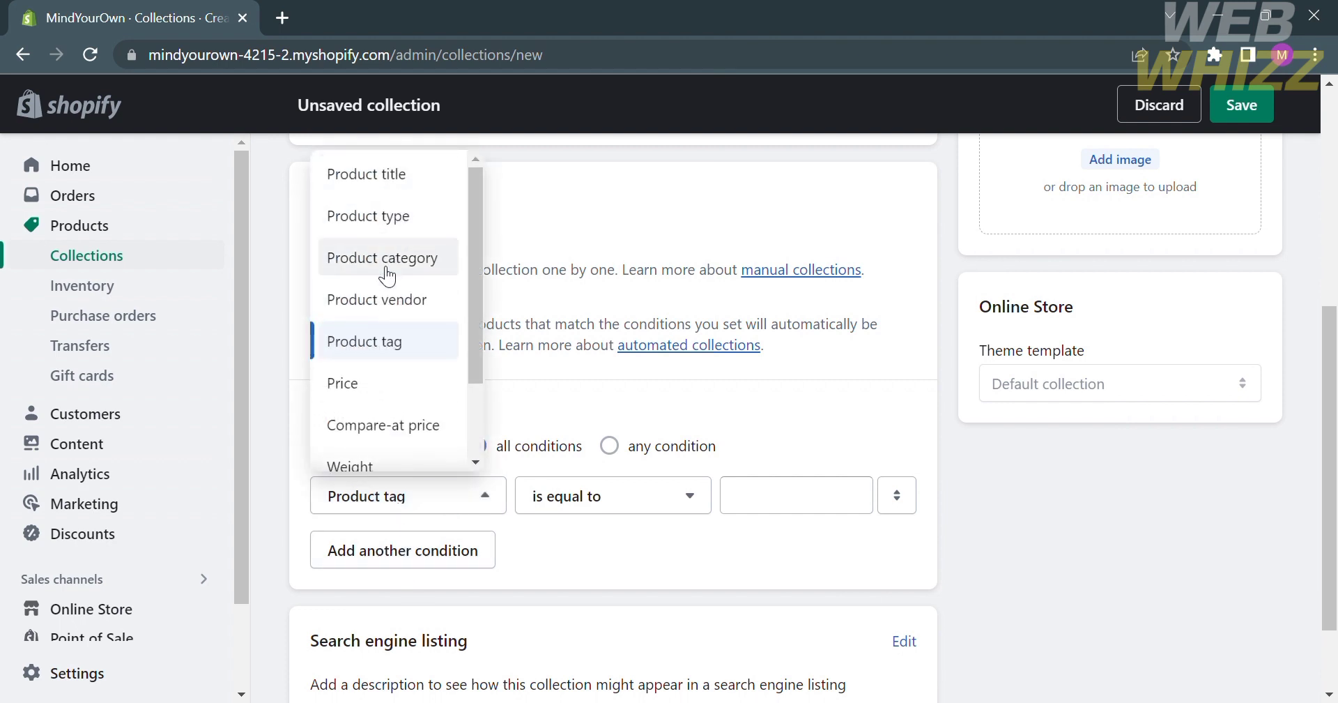
scroll(374, 333, "down", 1)
left_click(369, 319)
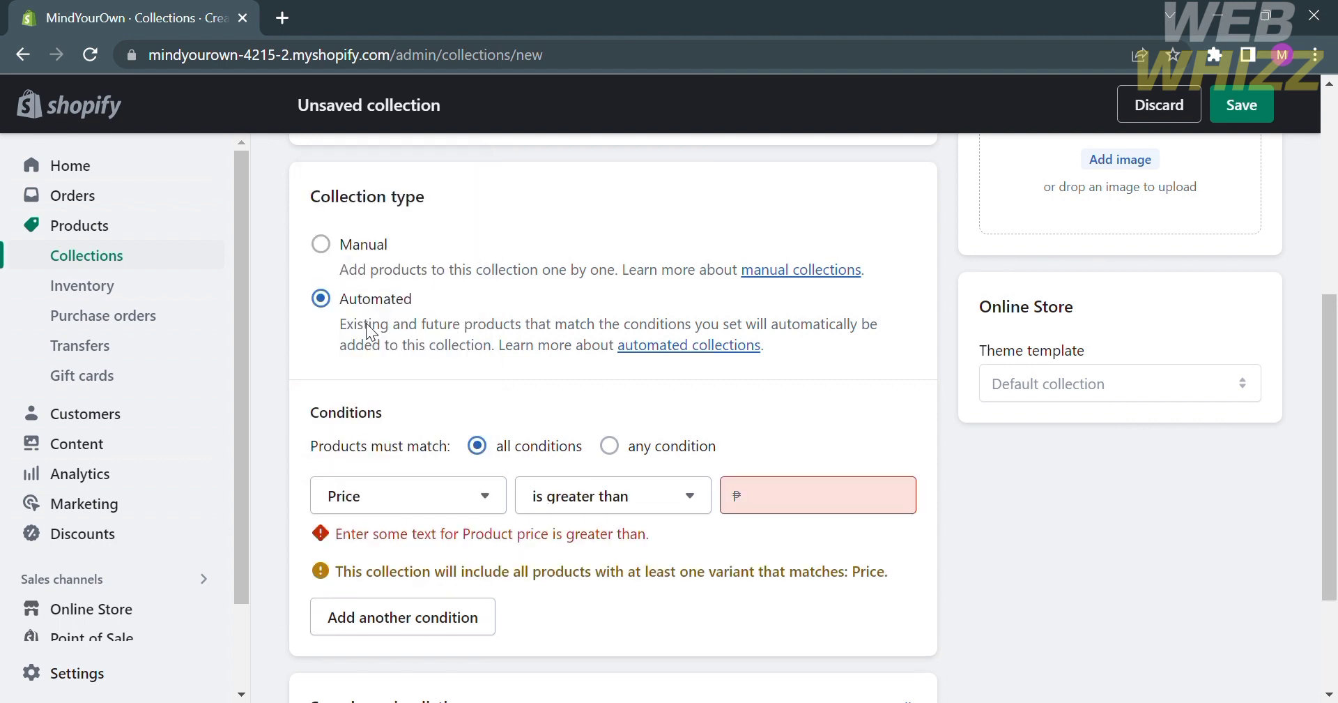
left_click(818, 496)
type("9000")
key("BackSpace")
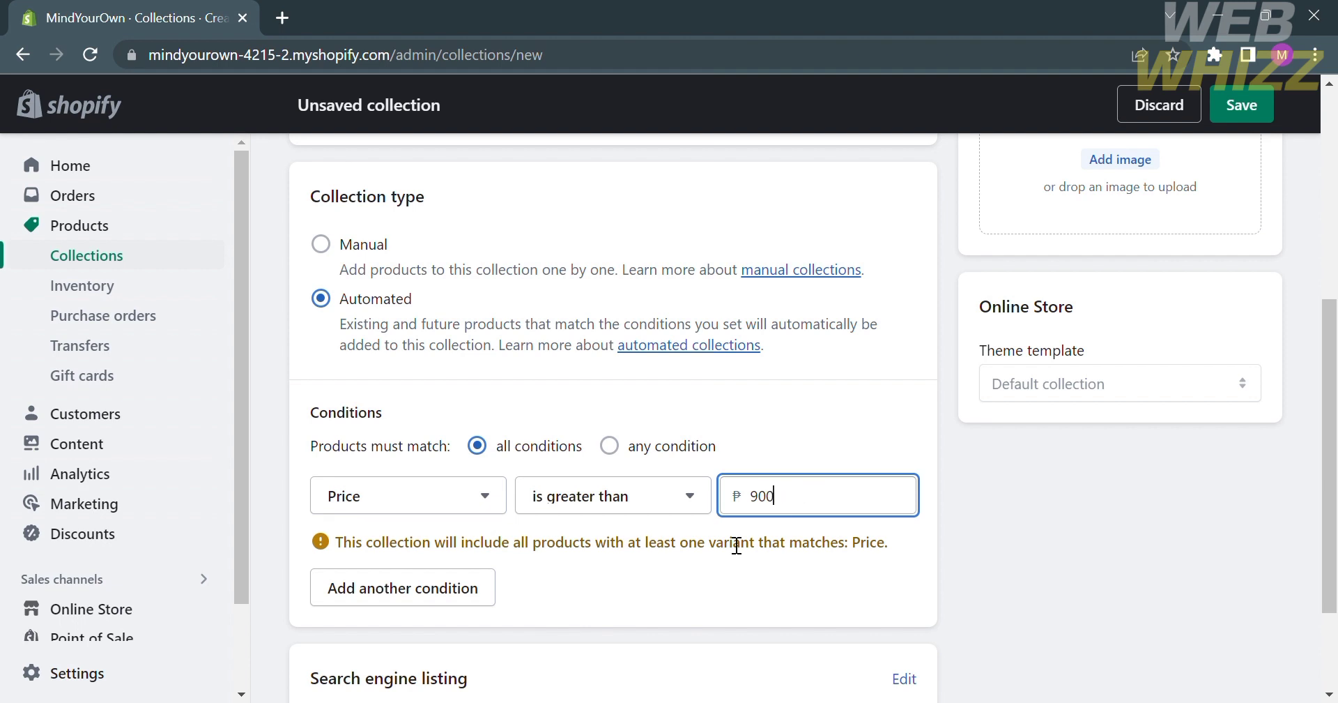
Add a second condition, Price is greater than 700, and save the Winter collection.
left_click(419, 603)
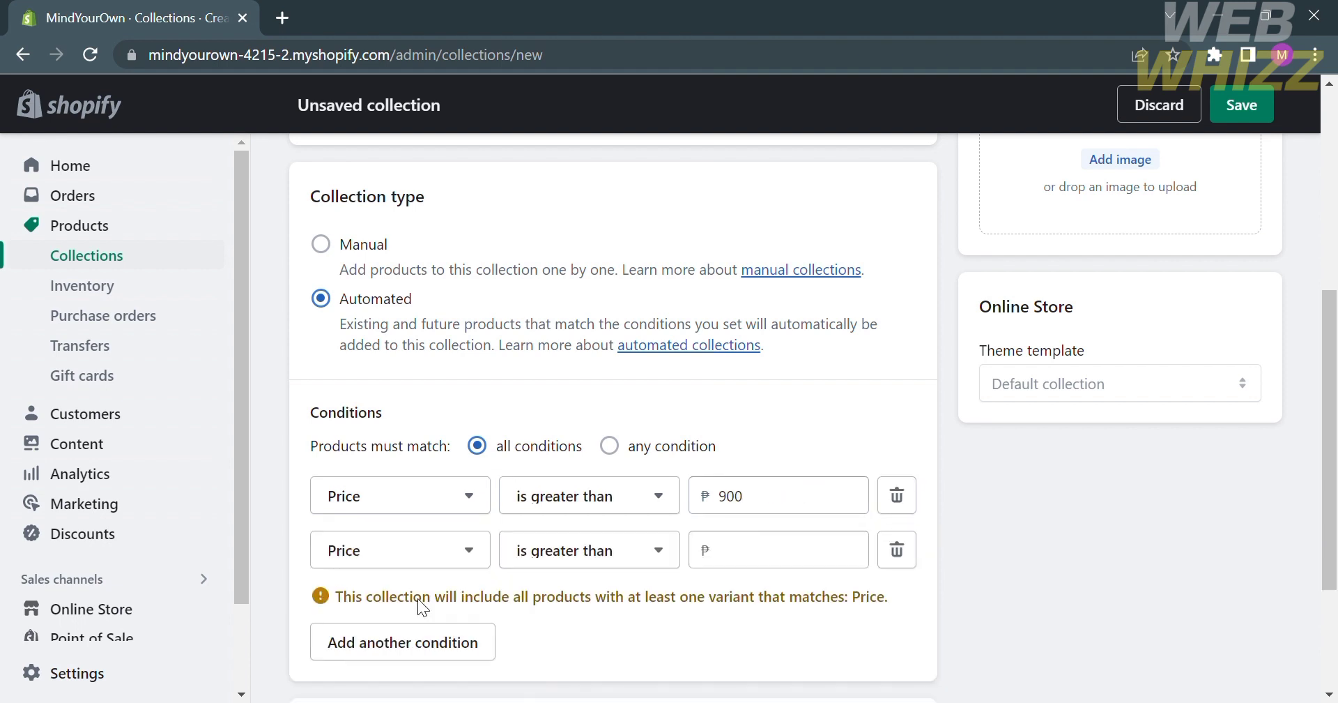
left_click(793, 560)
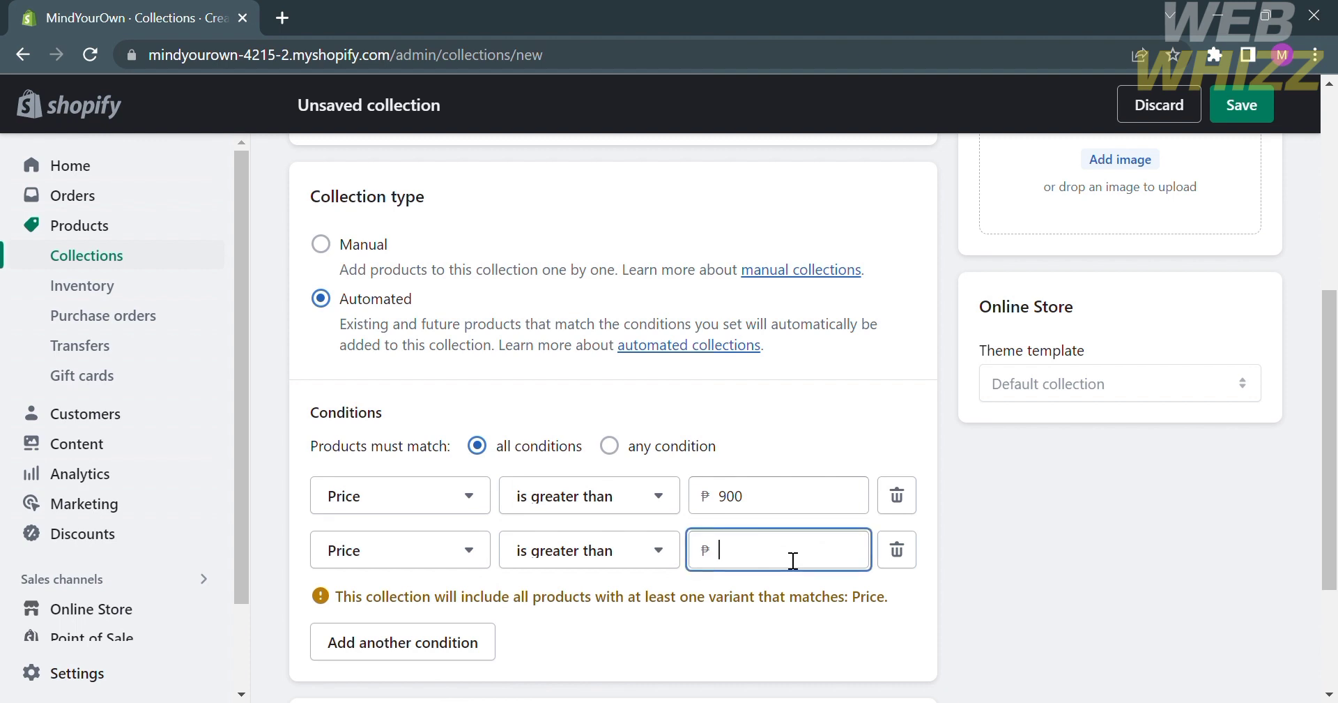
type("7000")
scroll(980, 613, "down", 3)
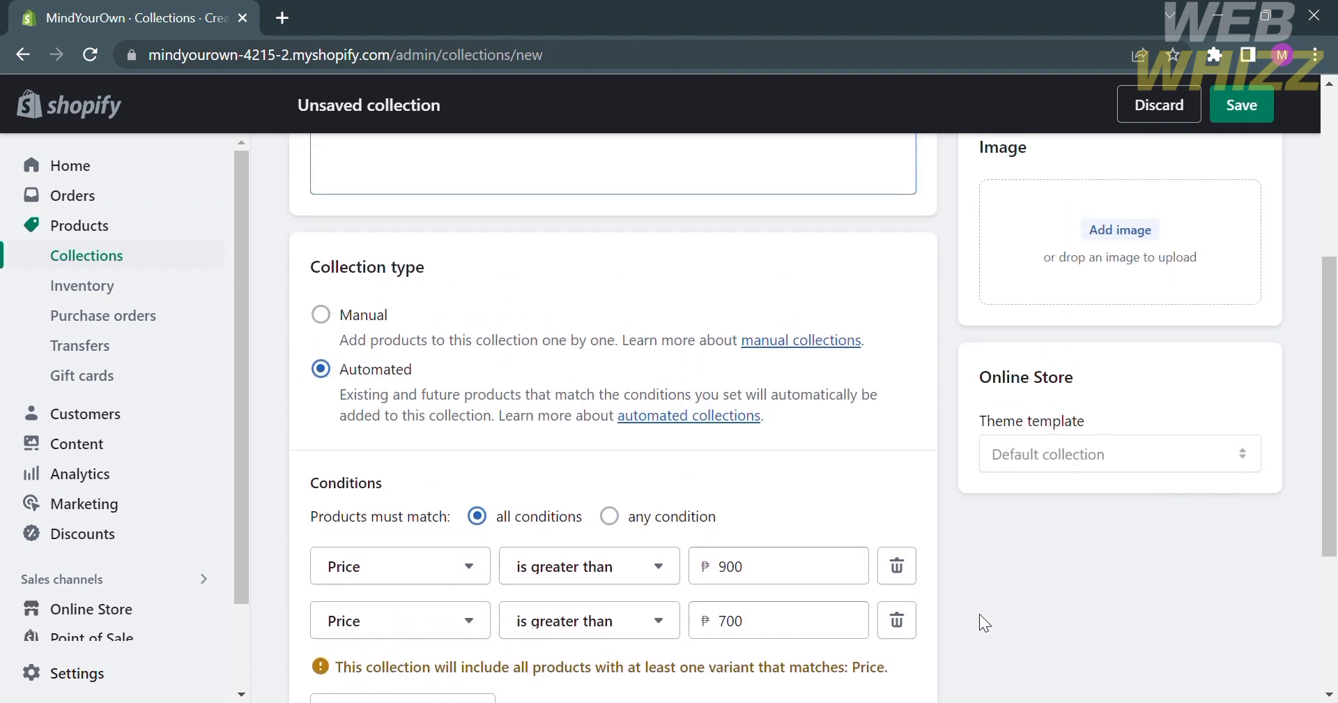
left_click(1264, 659)
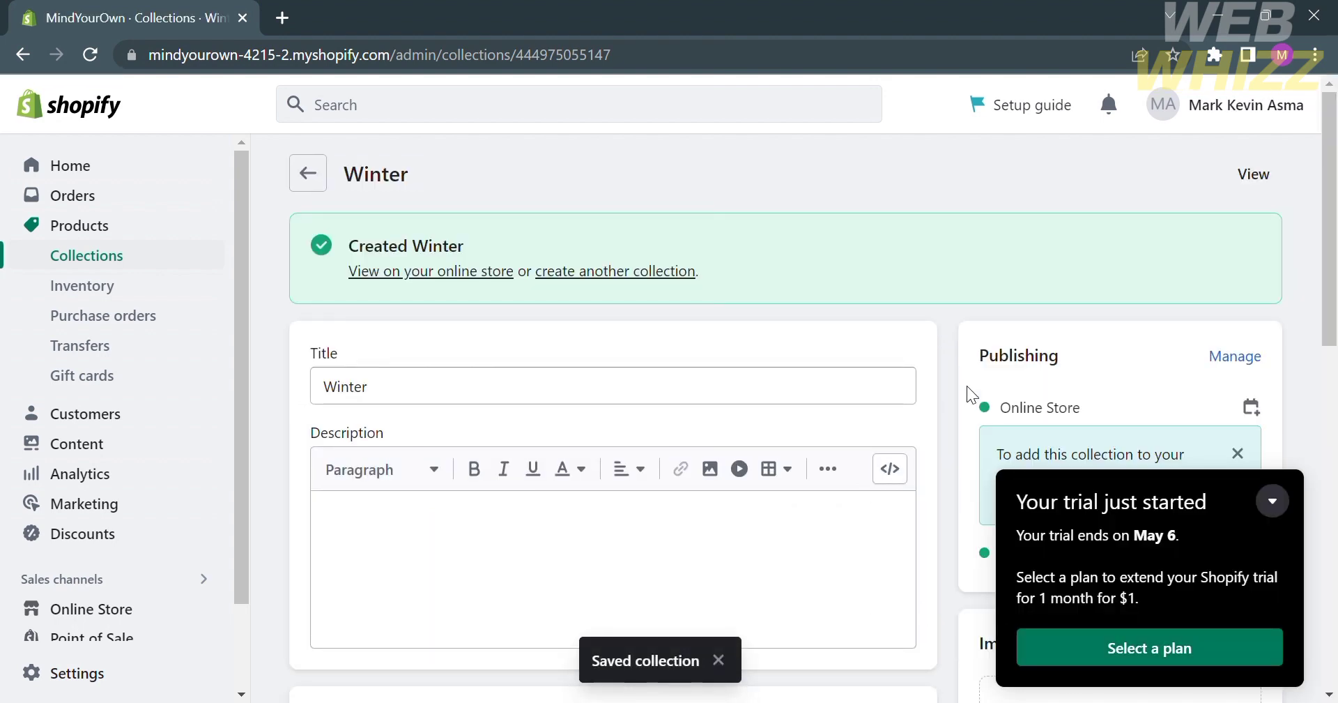
Start another collection titled 'Example' and set it to manual.
left_click(327, 171)
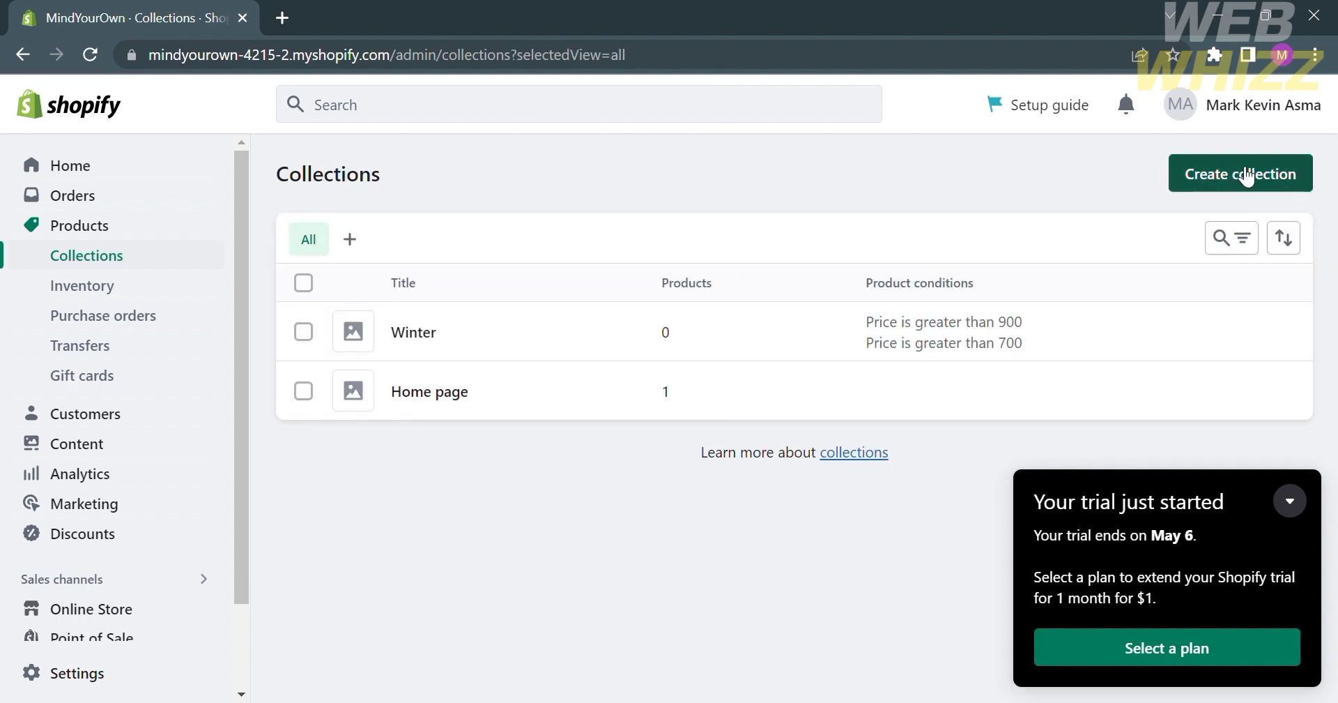
left_click(1246, 175)
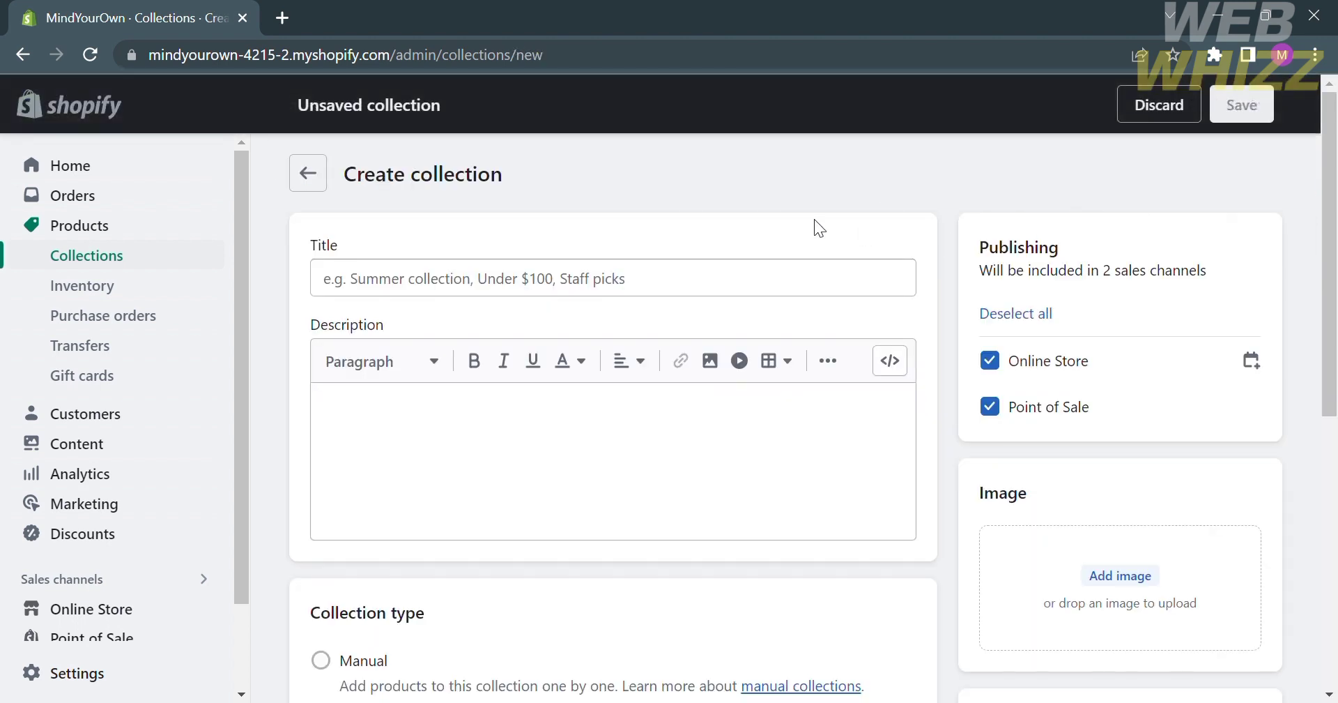
left_click(750, 293)
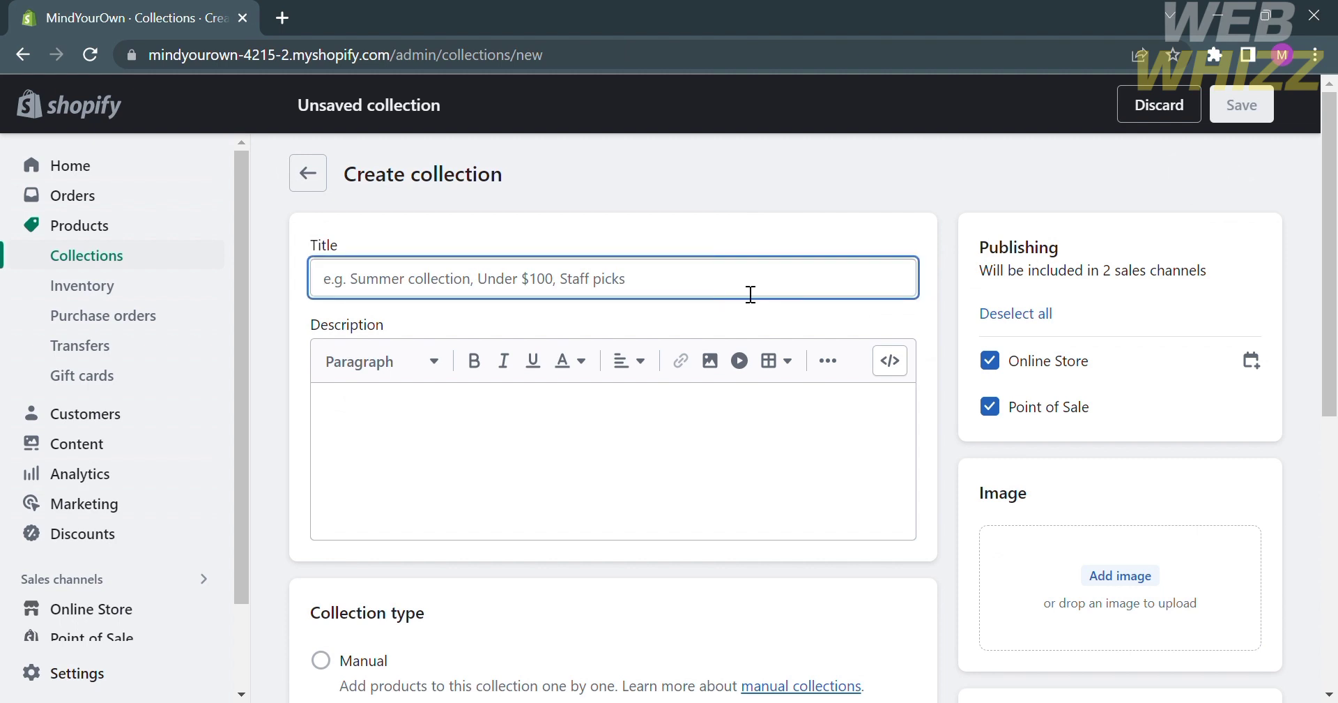
type("Example")
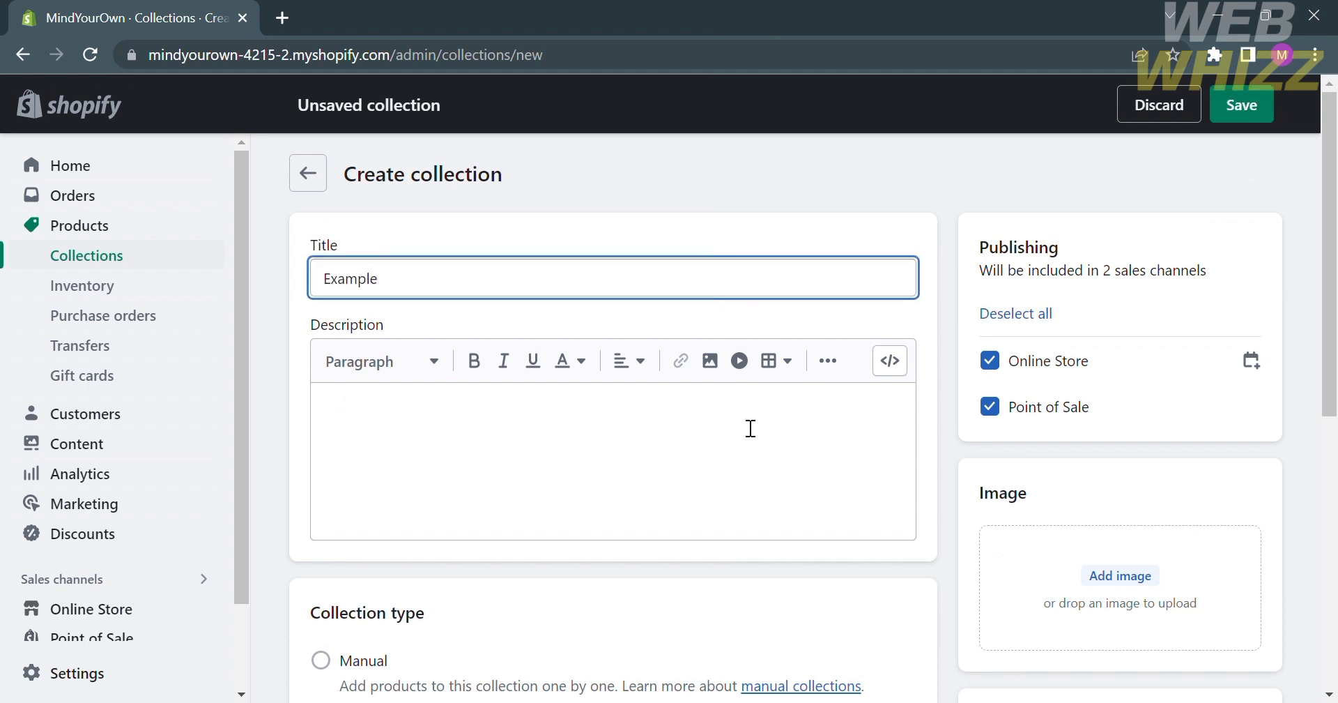
scroll(751, 428, "down", 3)
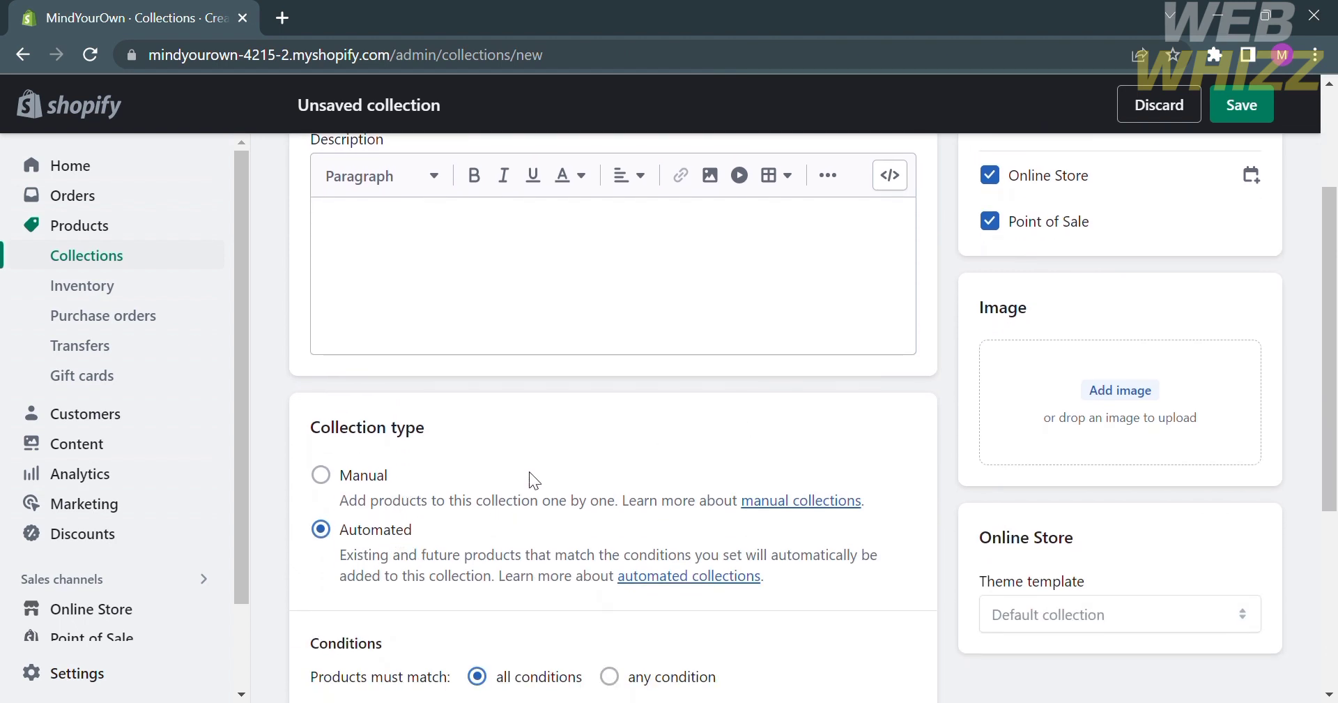
left_click(337, 482)
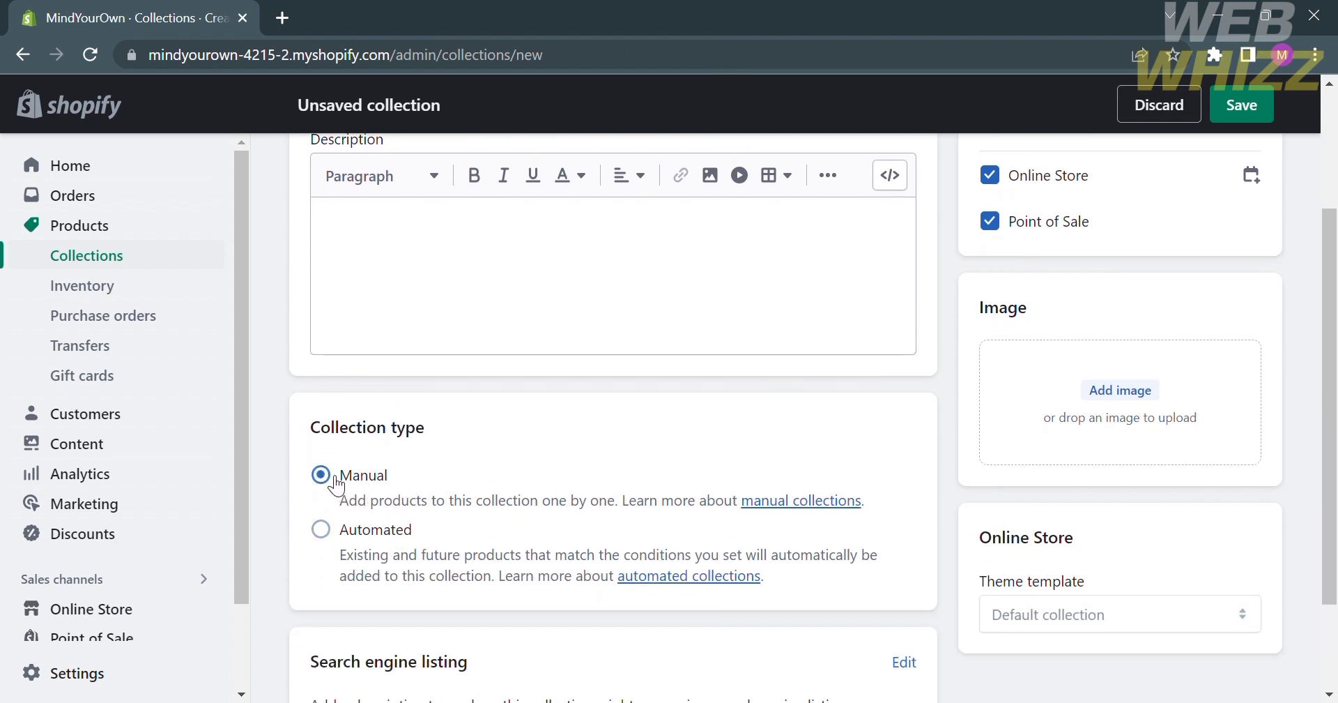
Save the Example collection, collapse the trial notice, and return to Collections.
scroll(902, 344, "down", 2)
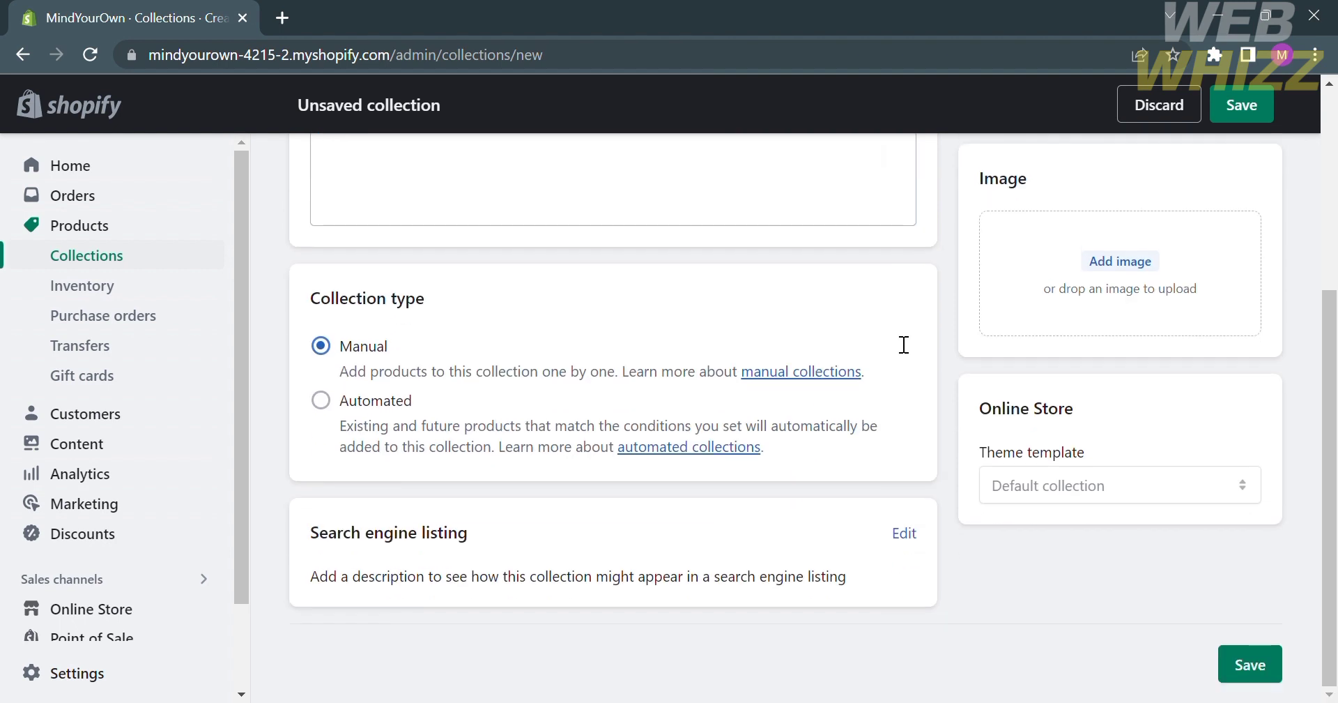
left_click(1270, 670)
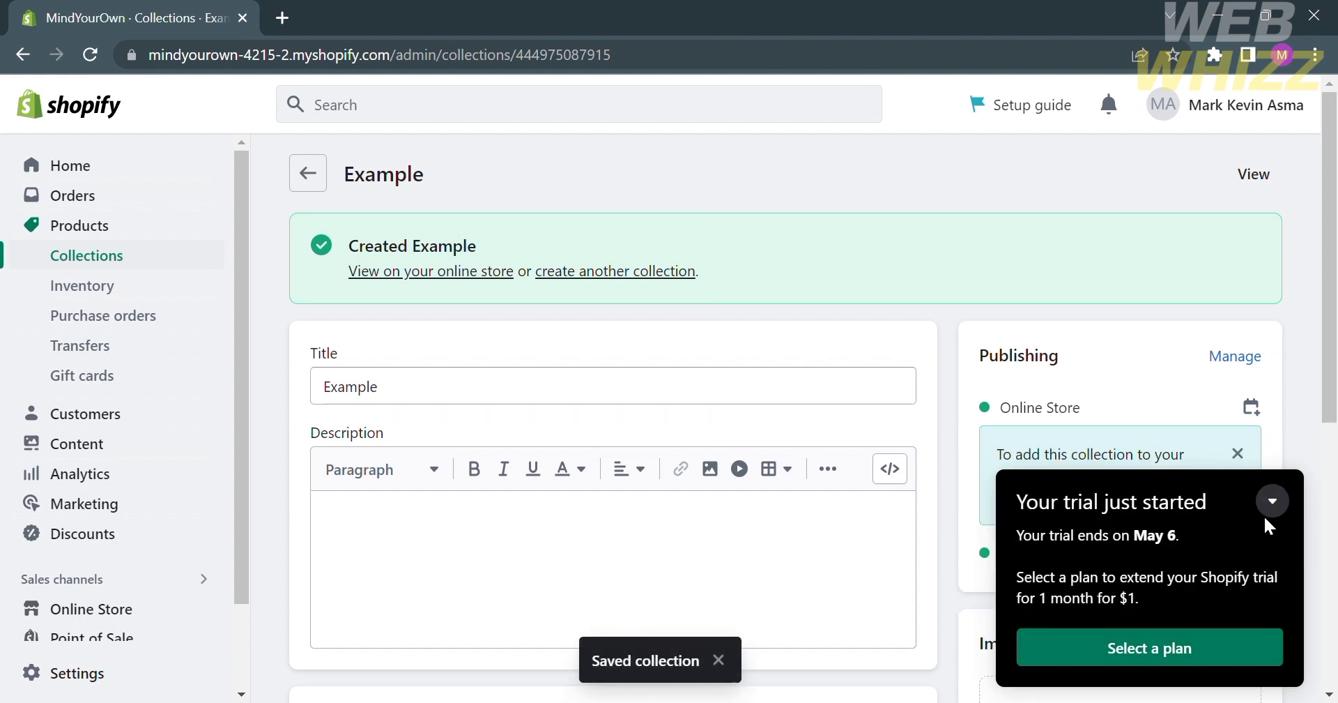
left_click(1271, 503)
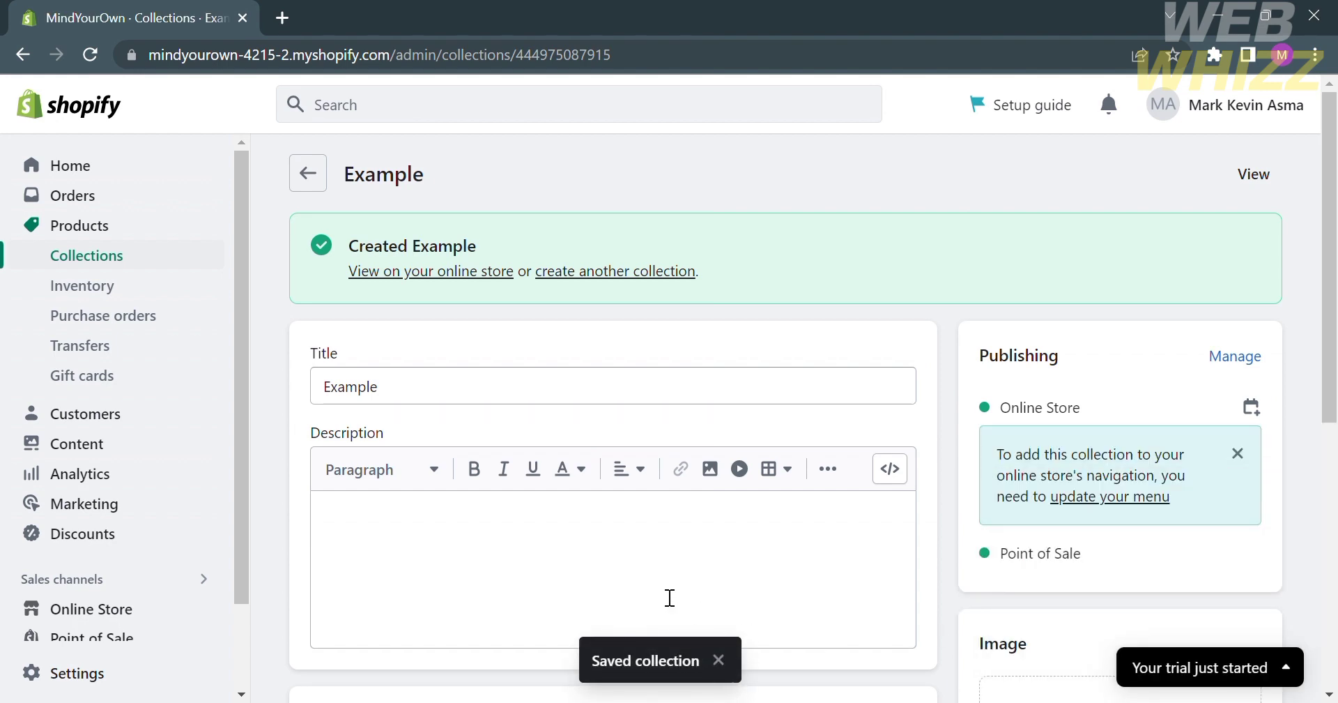
left_click(313, 173)
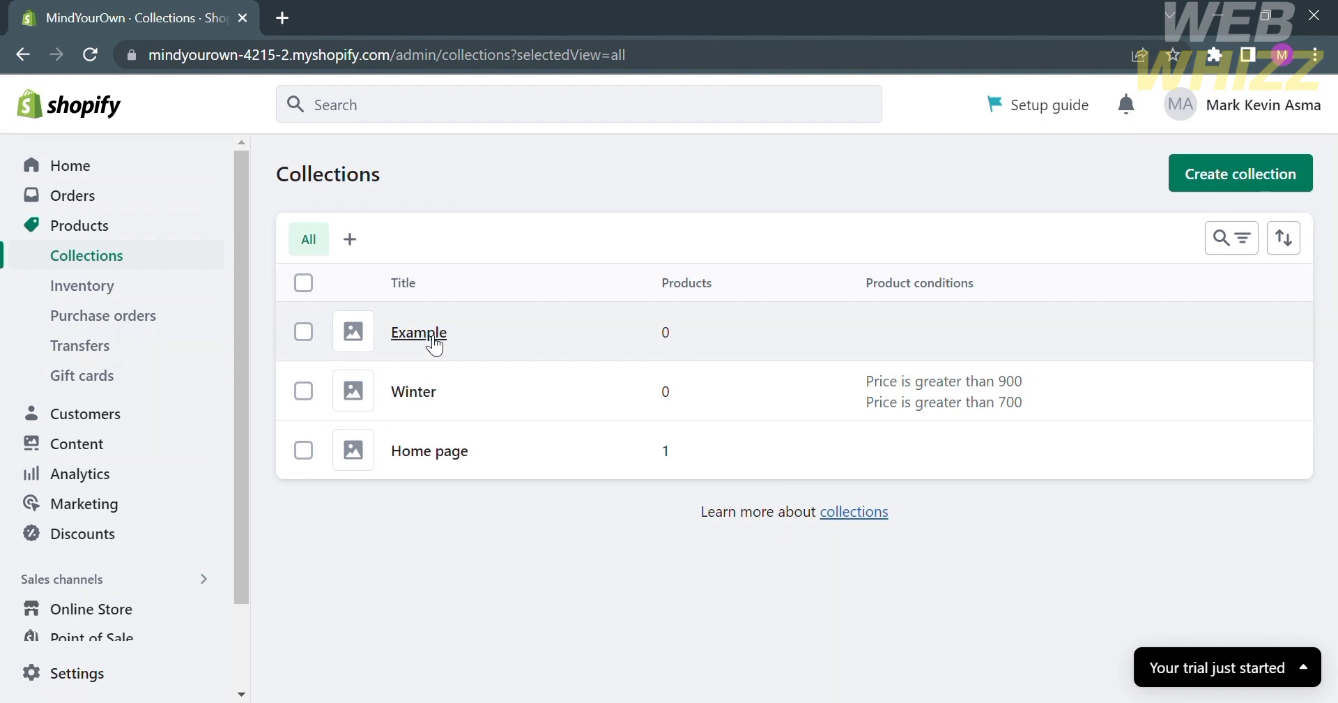
Browse the product list and add Vest to the Example collection.
left_click(434, 345)
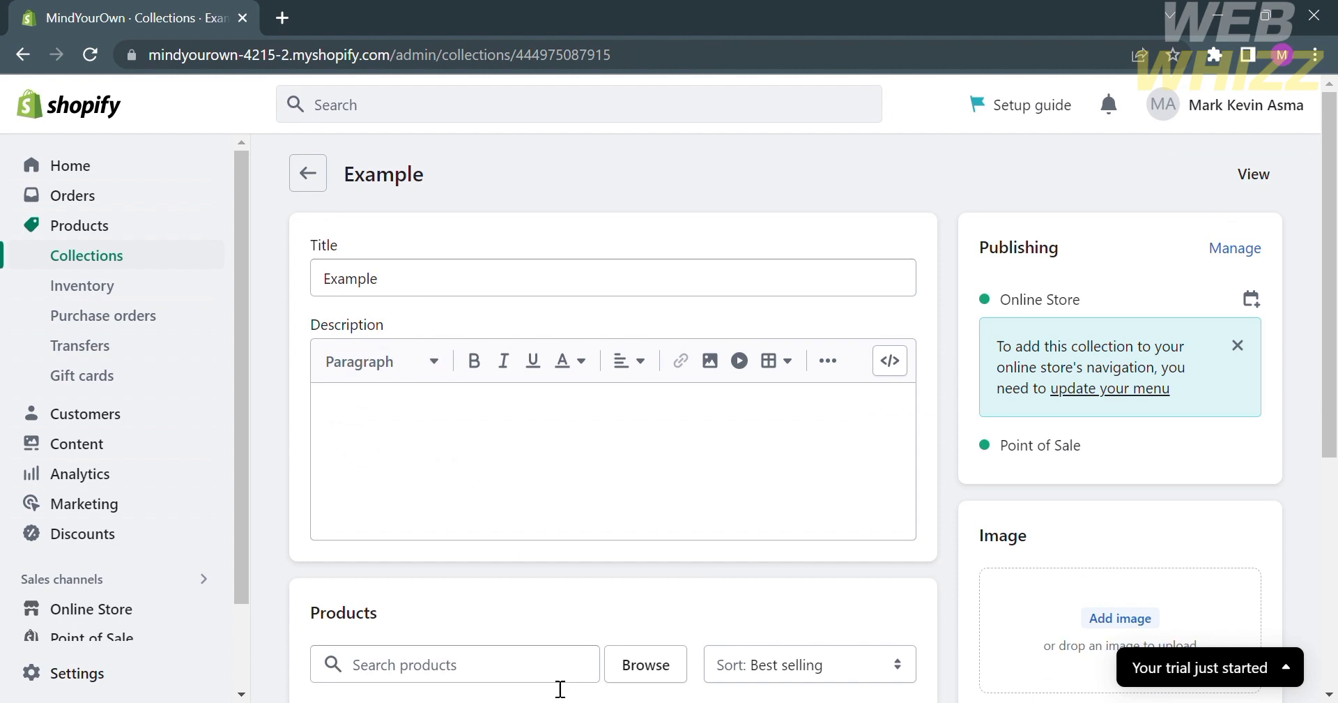
scroll(544, 648, "down", 1)
scroll(563, 663, "down", 1)
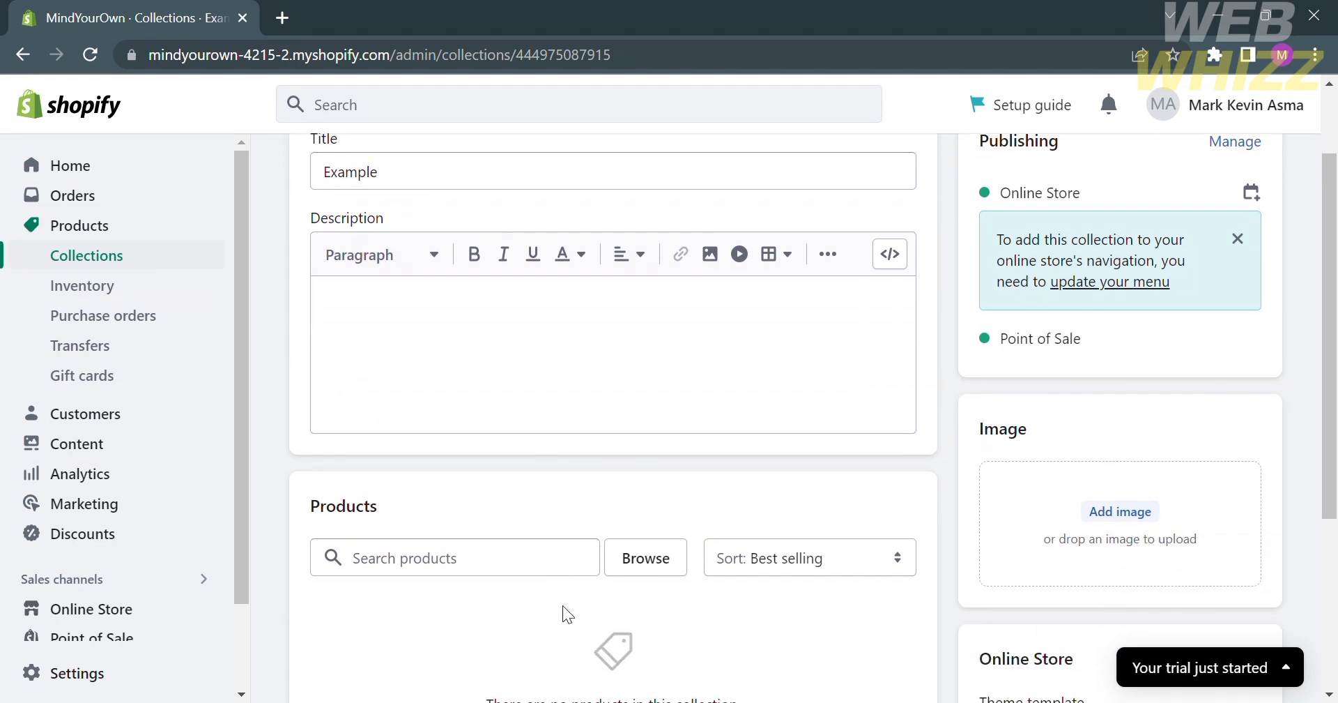
left_click(564, 575)
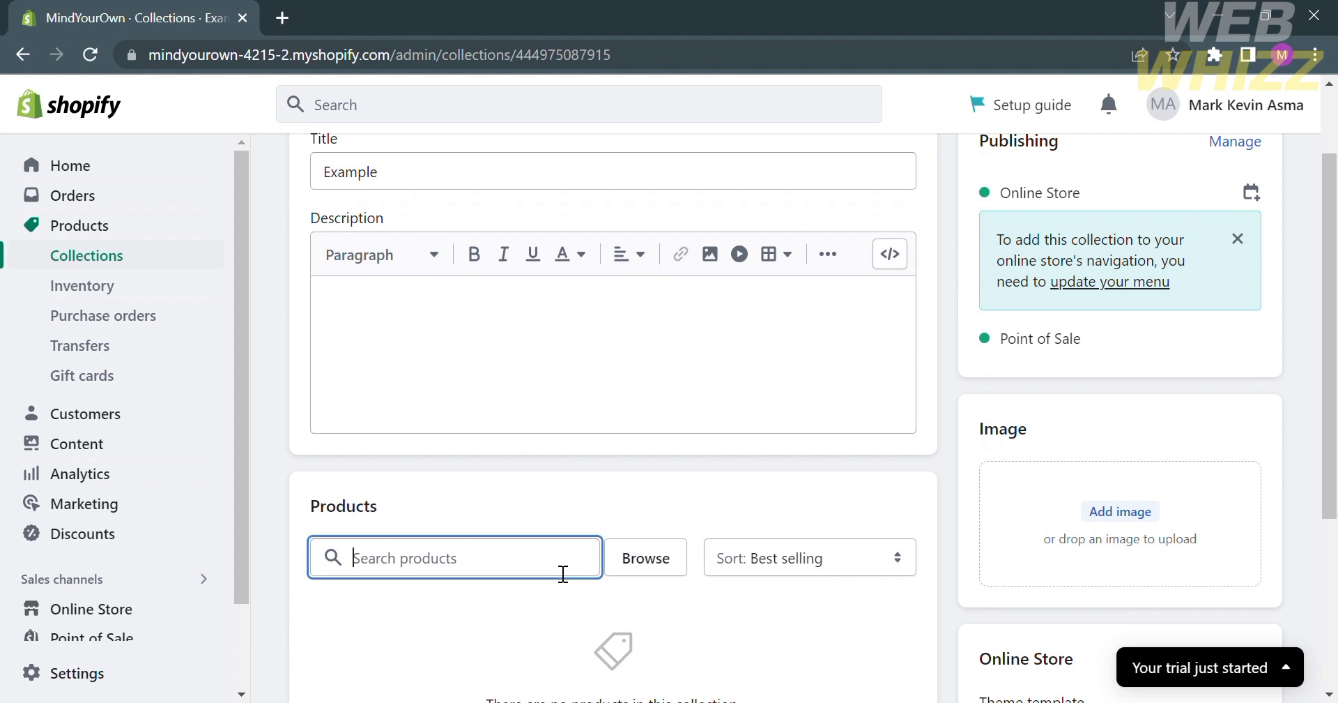
left_click(648, 573)
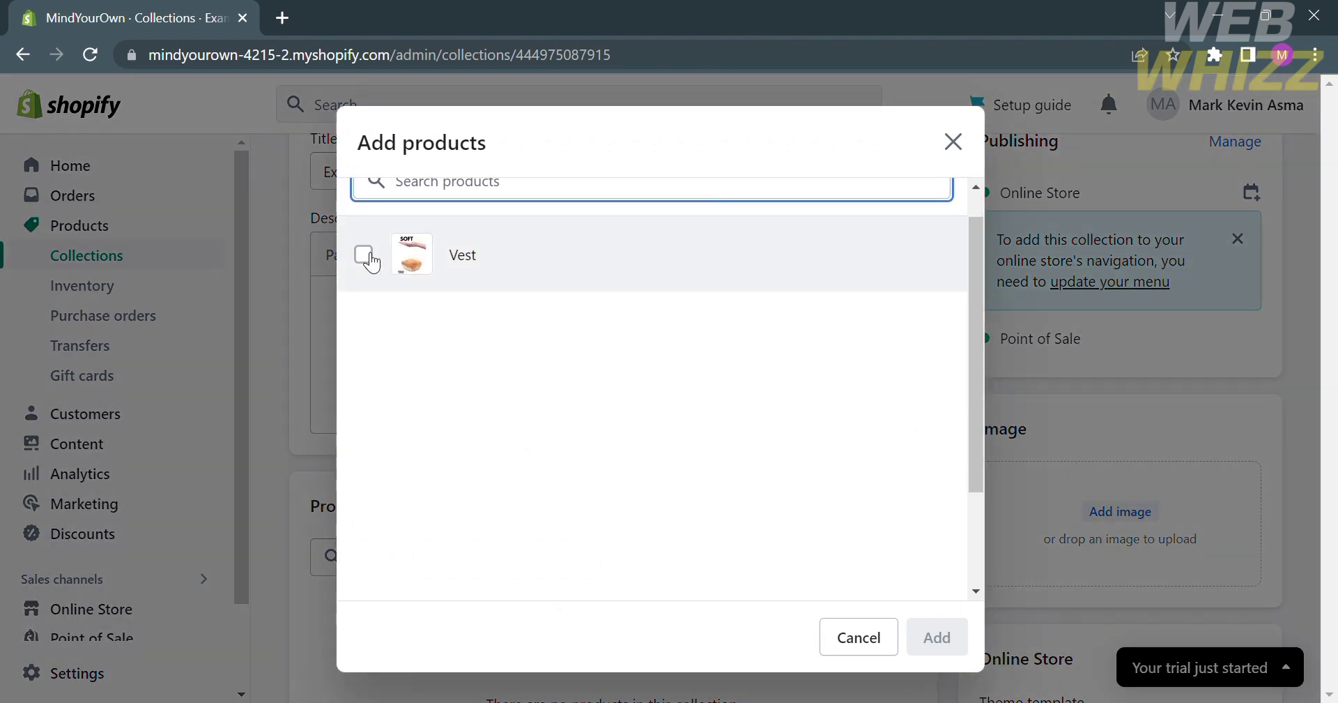
left_click(363, 257)
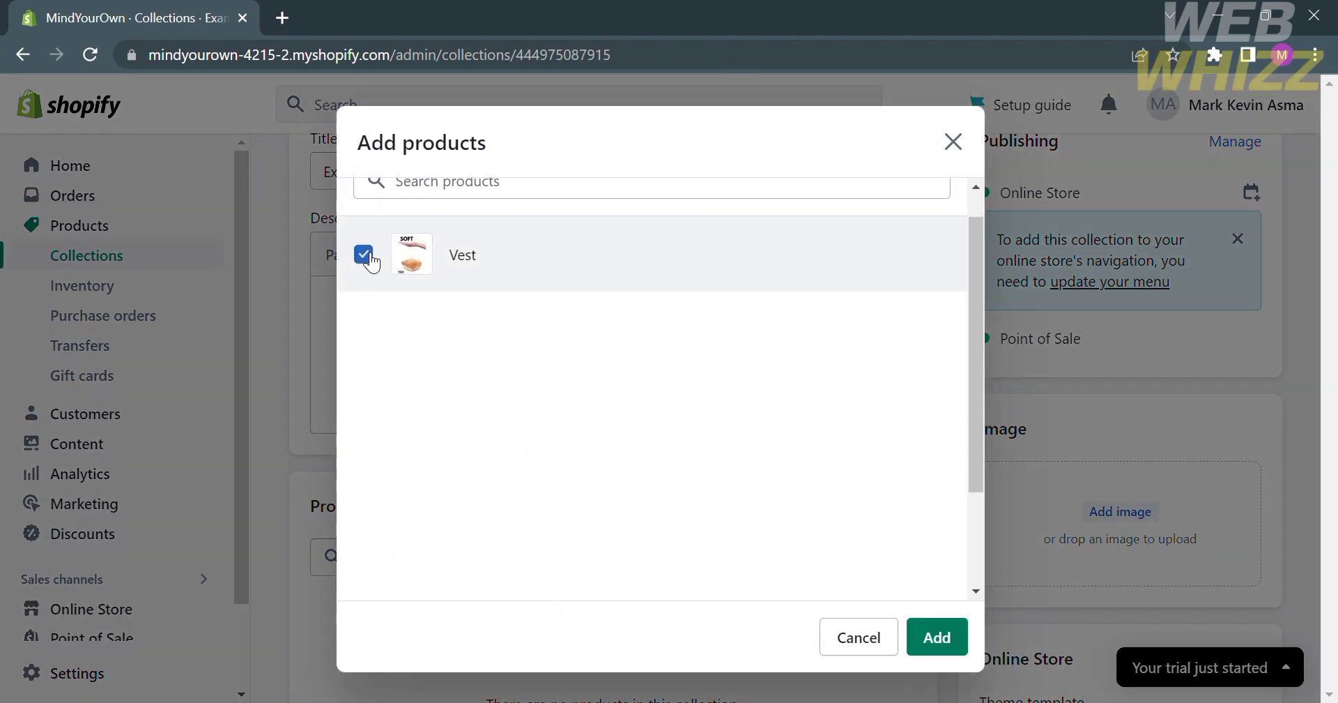
left_click(941, 640)
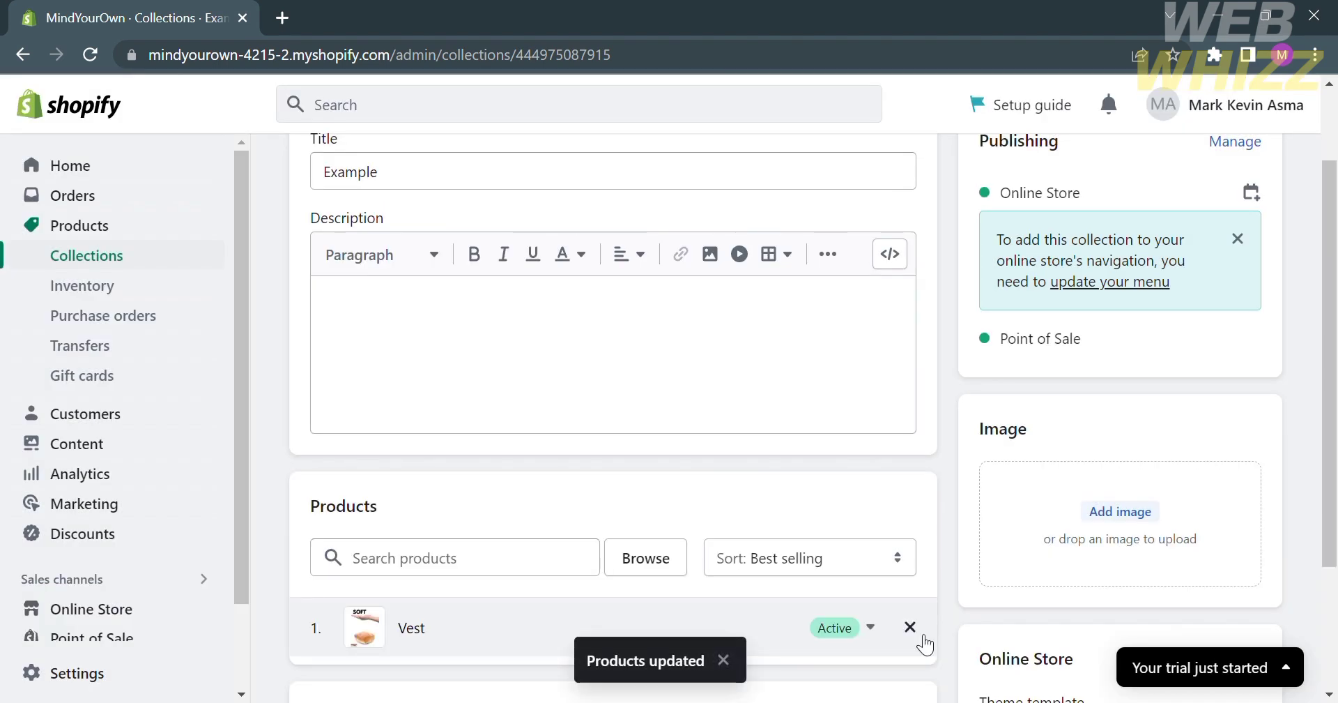
scroll(464, 506, "down", 1)
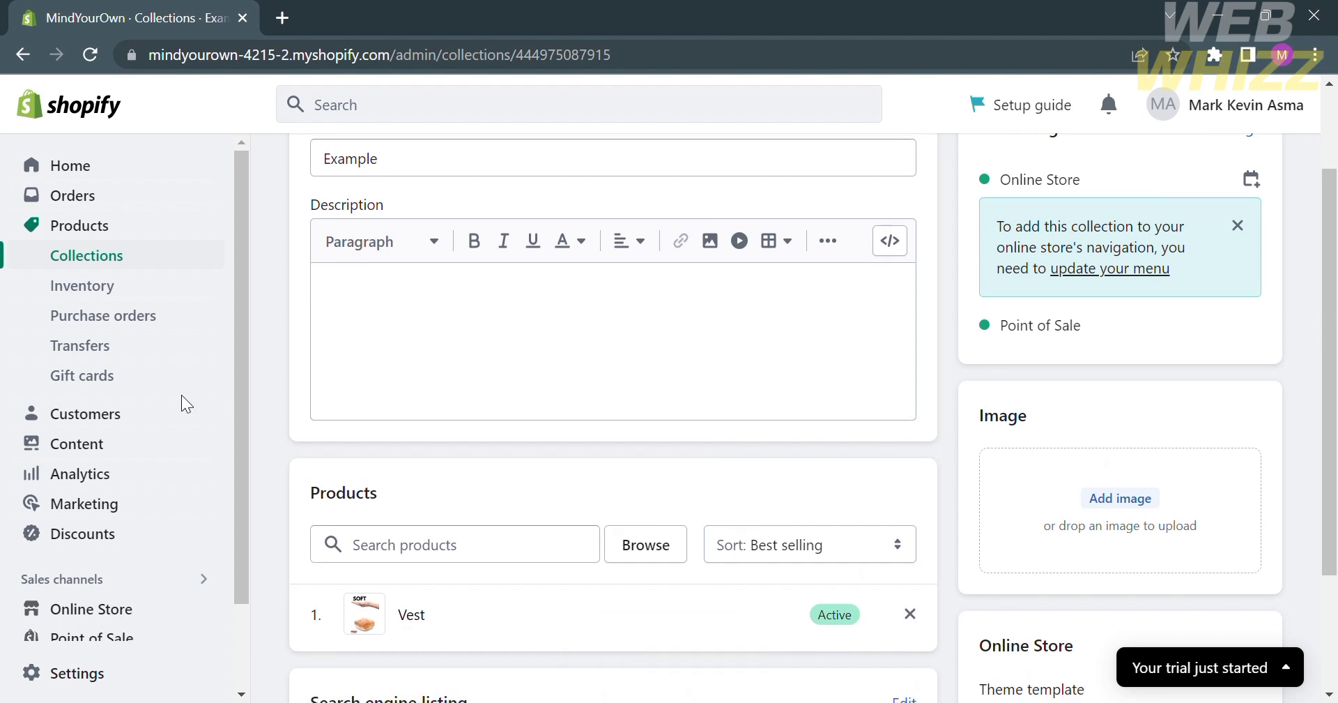
From Online Store themes, launch Customize on the current Dawn theme.
left_click(112, 612)
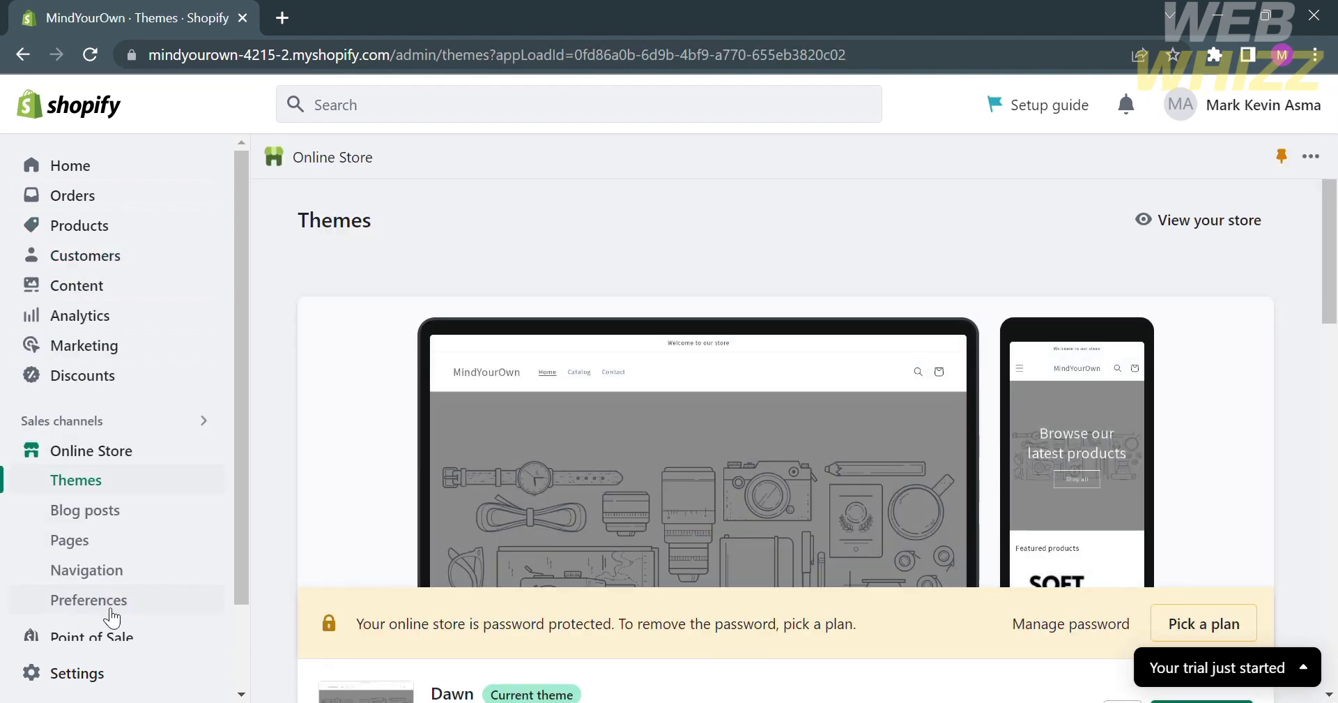
scroll(752, 450, "down", 3)
scroll(751, 450, "down", 1)
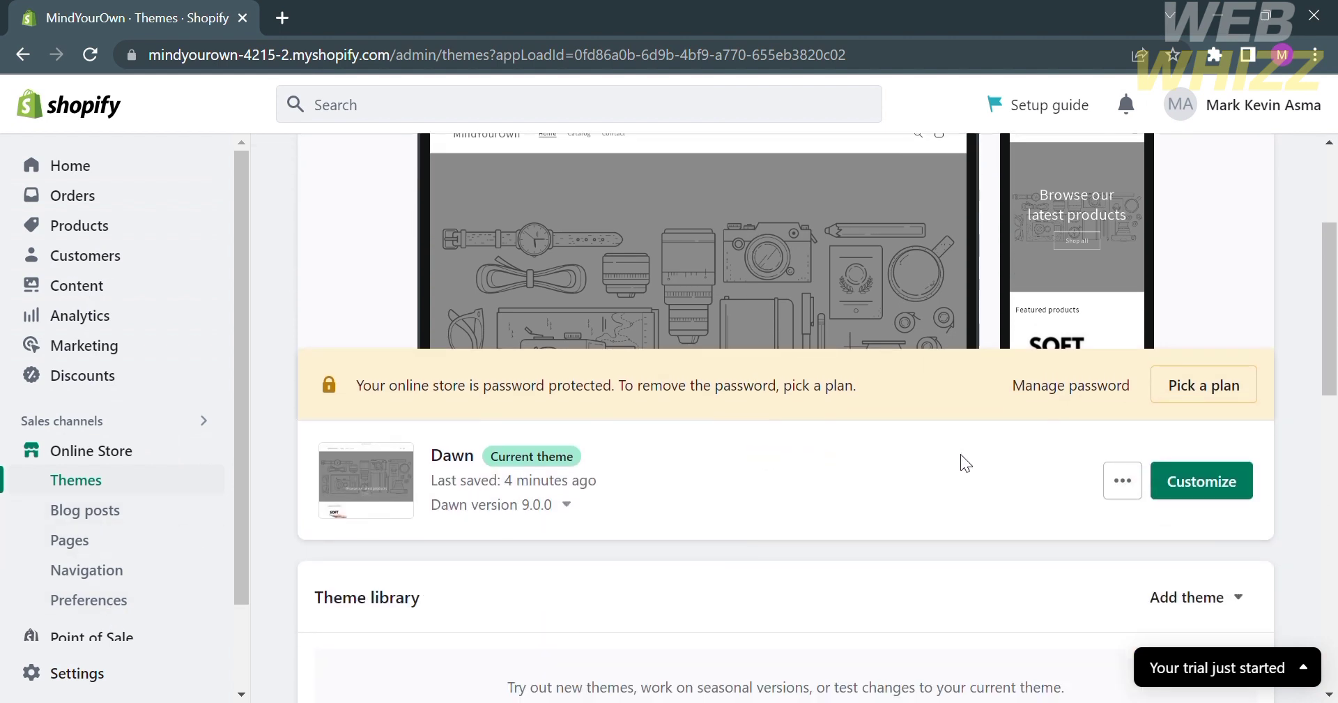
left_click(1214, 492)
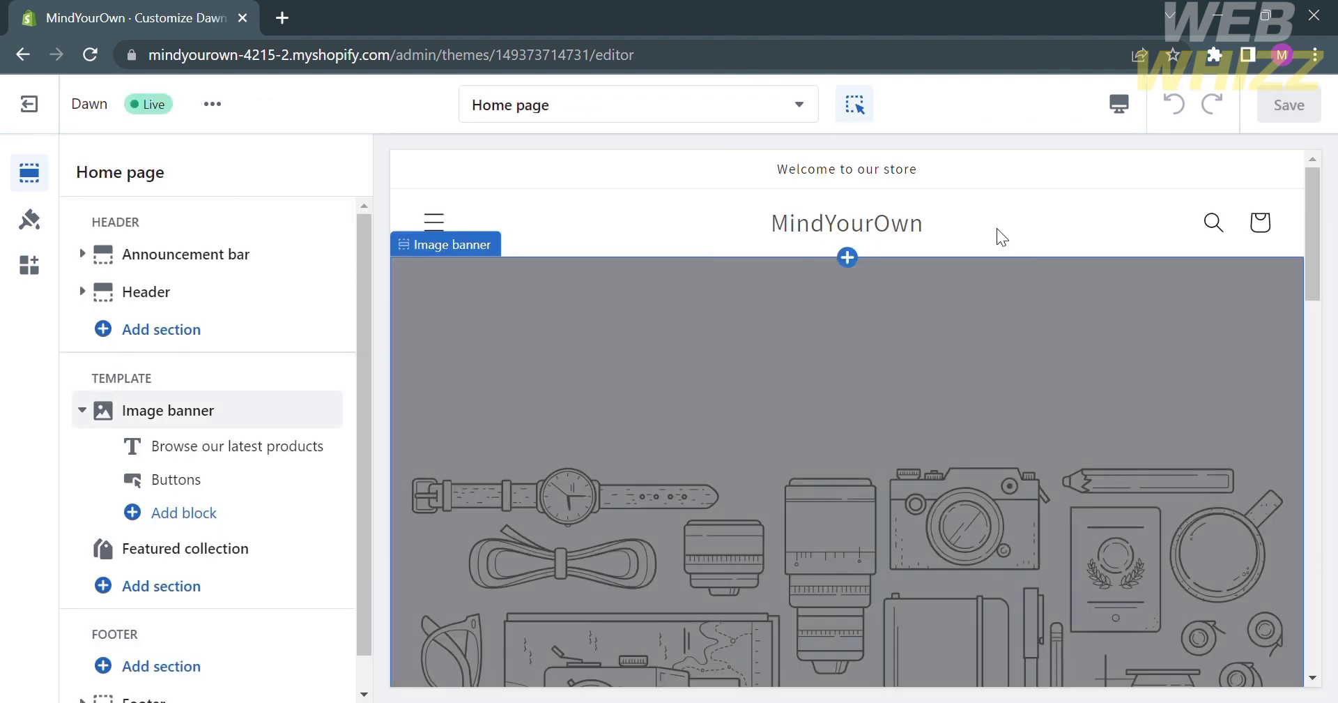
Switch the editor to the Pages > Default page template and browse the sections available to add.
left_click(775, 120)
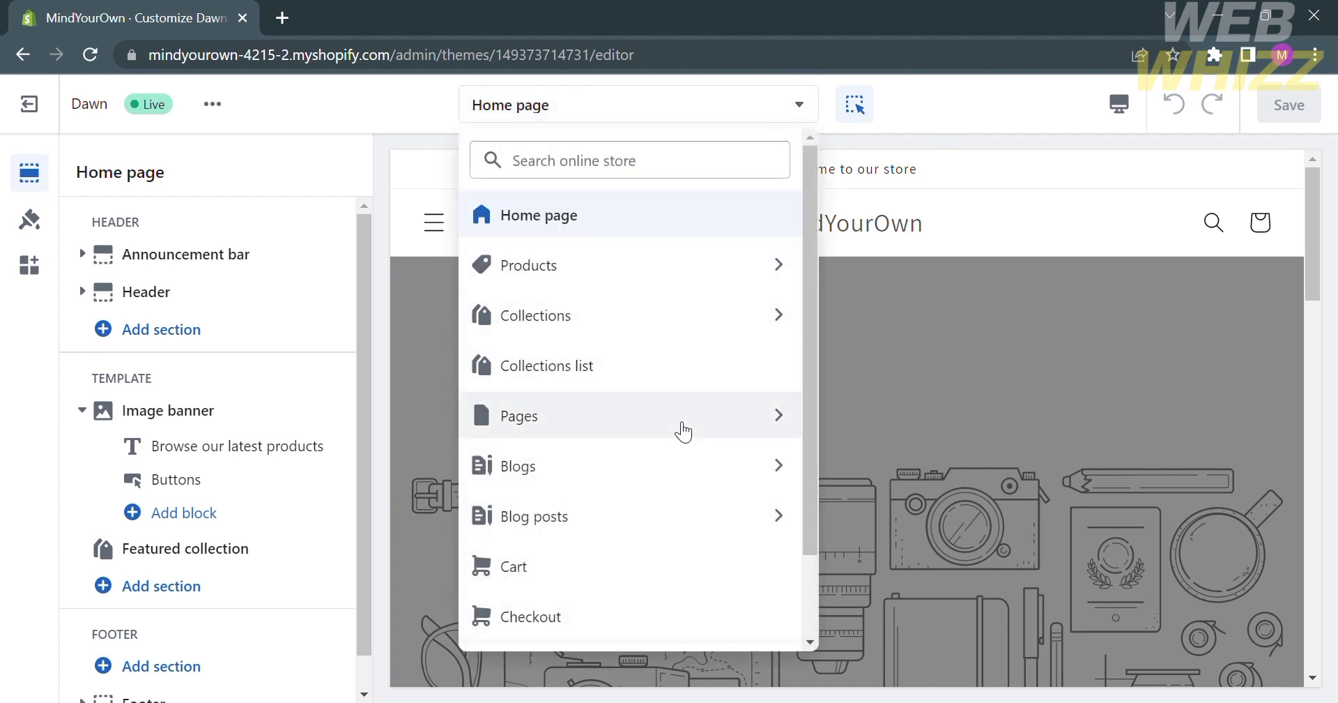
left_click(780, 417)
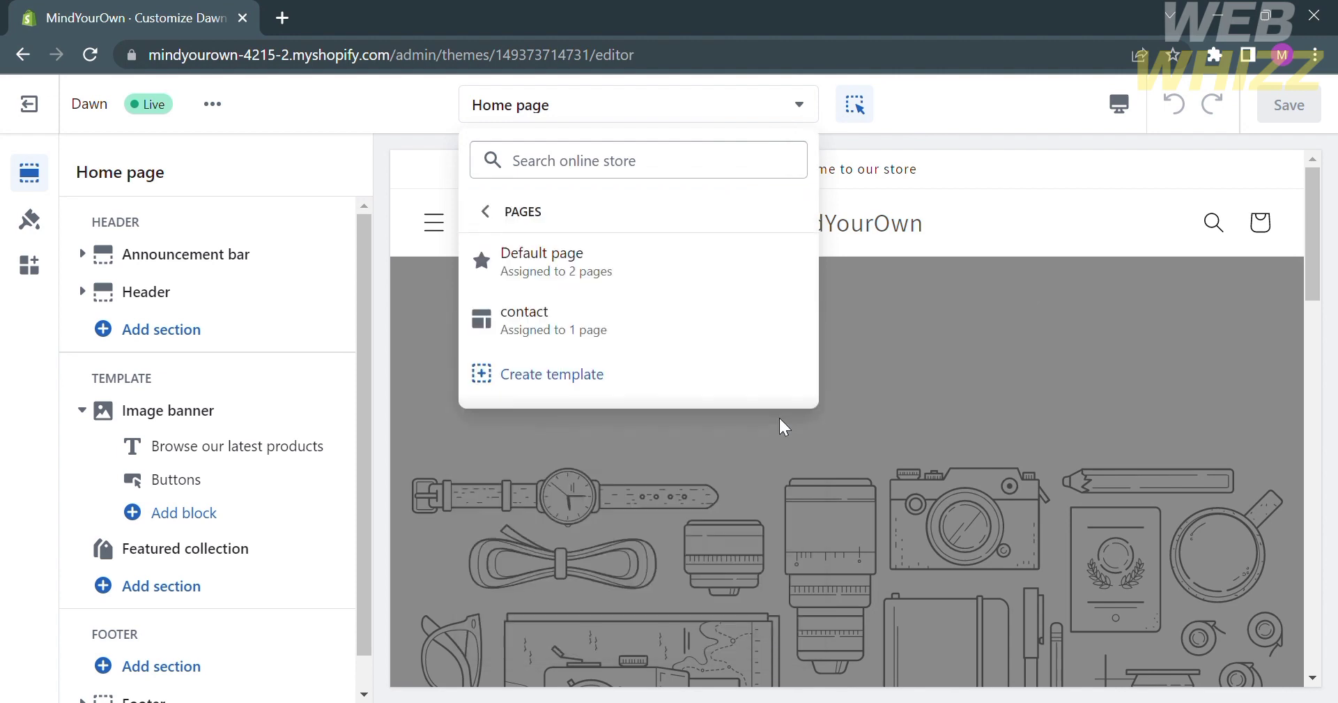
left_click(609, 272)
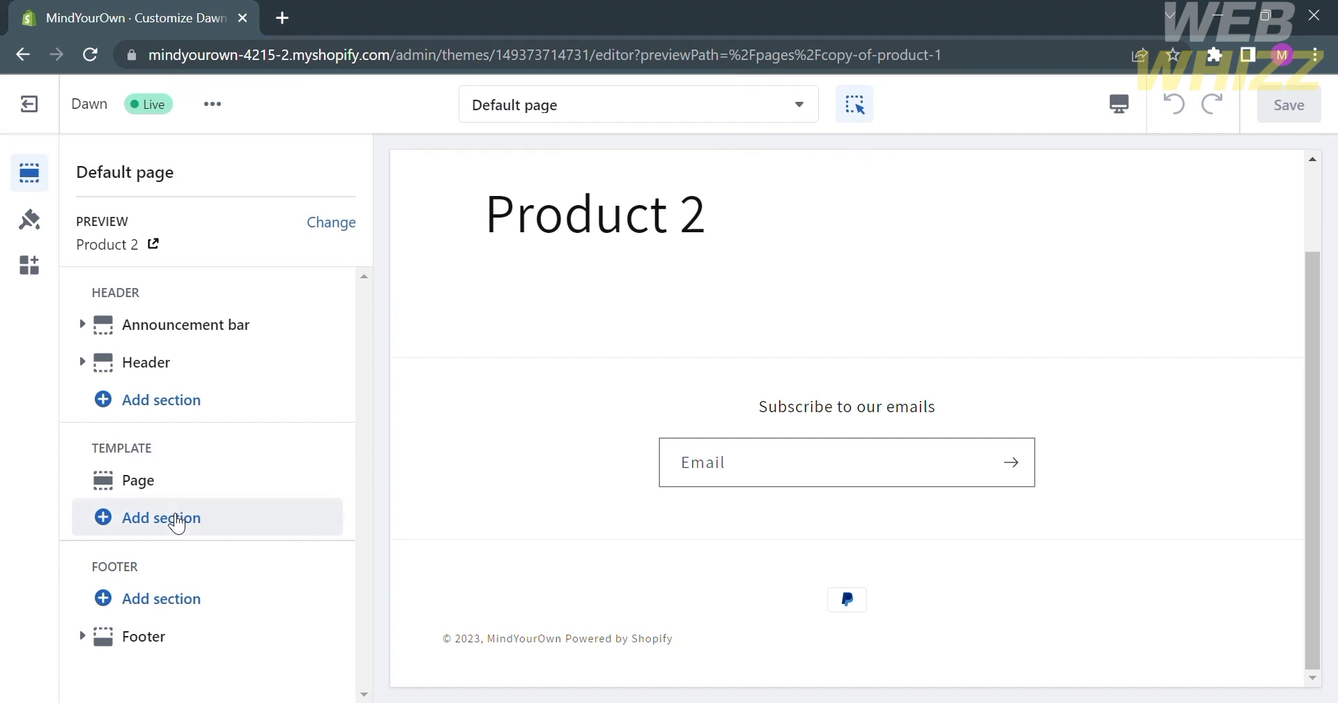
left_click(177, 523)
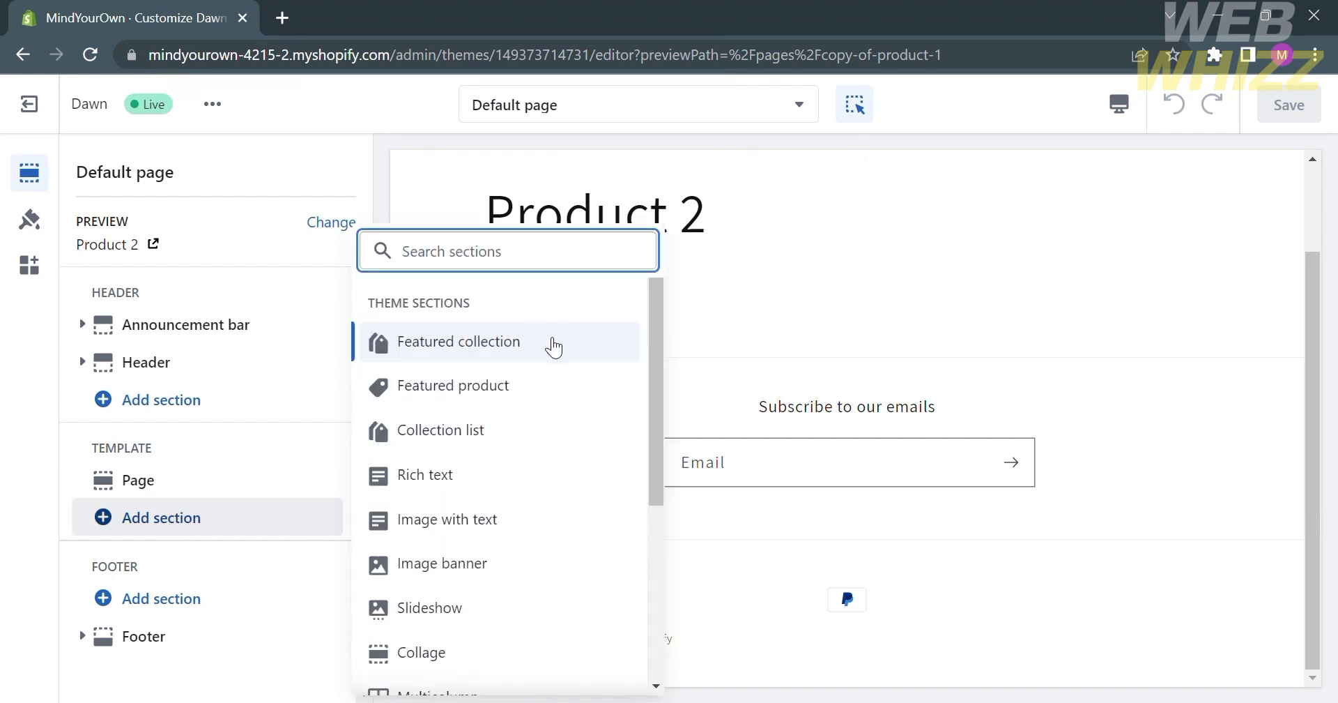
scroll(528, 411, "down", 2)
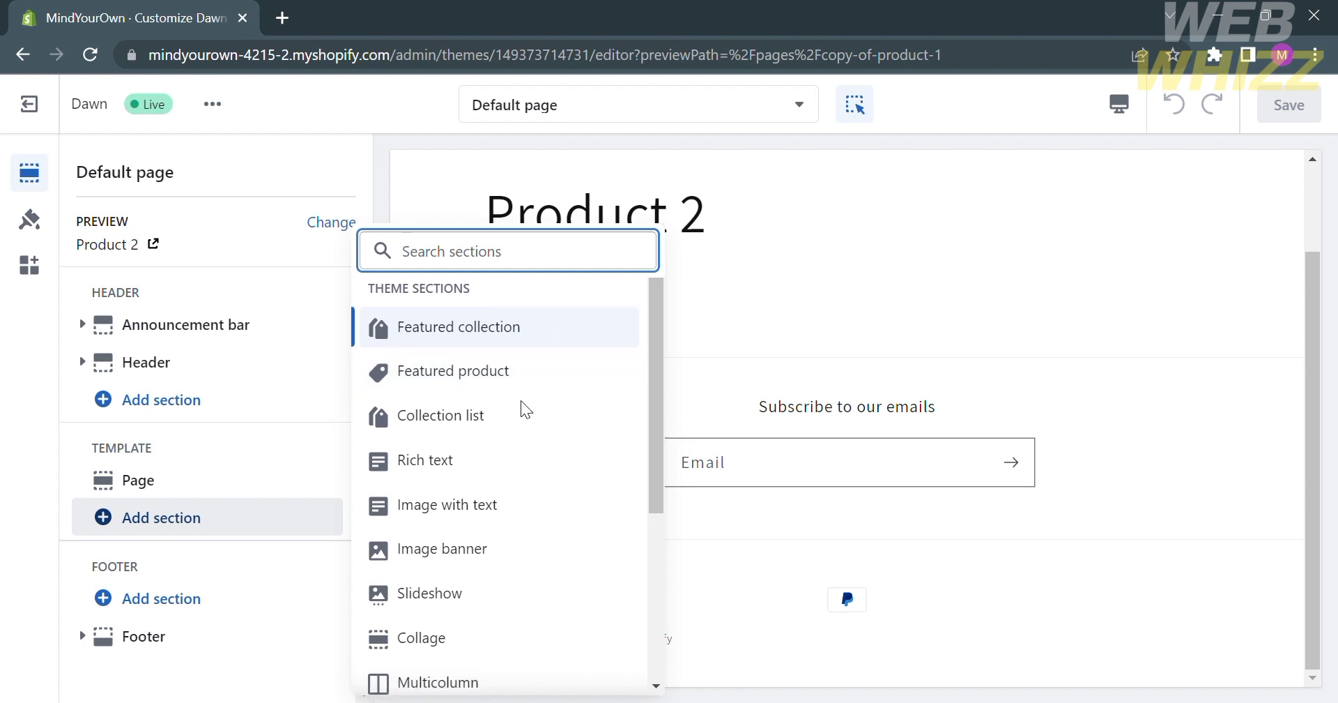
scroll(526, 410, "down", 3)
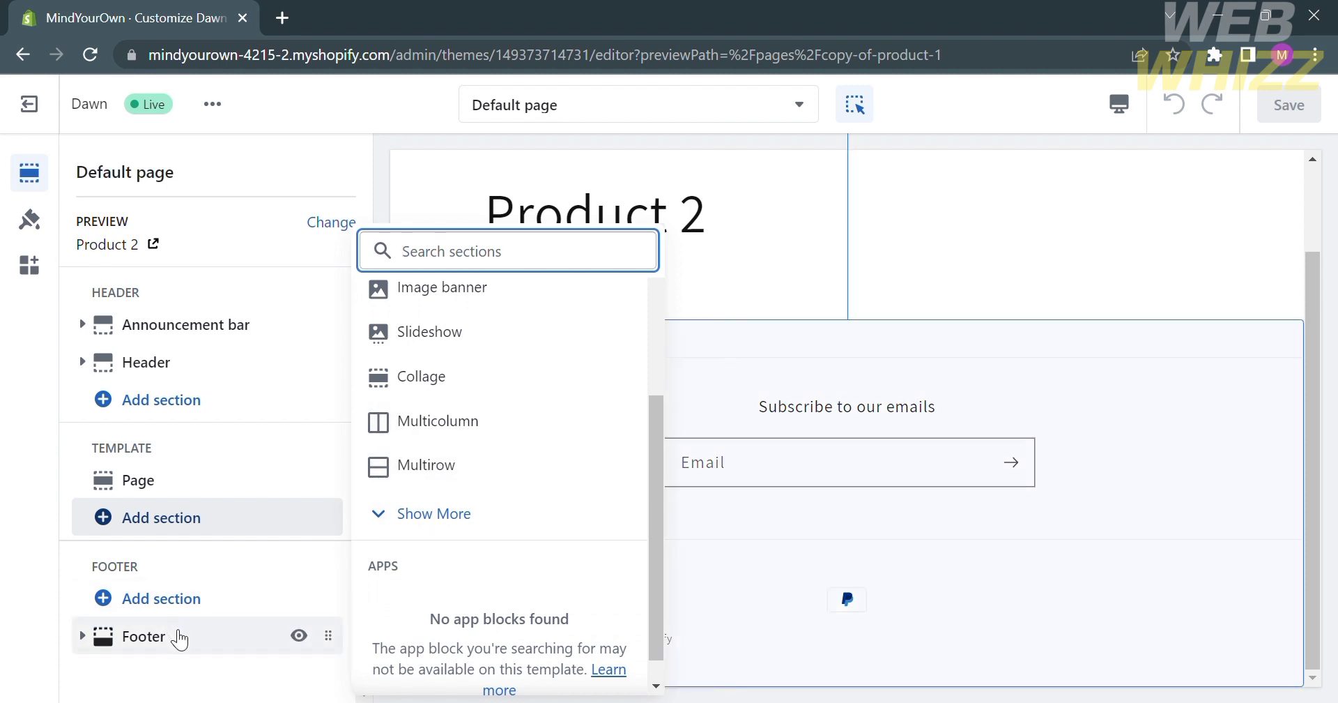
In Footer settings, enable Show policy links, keep social media icons on, and save the theme.
left_click(174, 632)
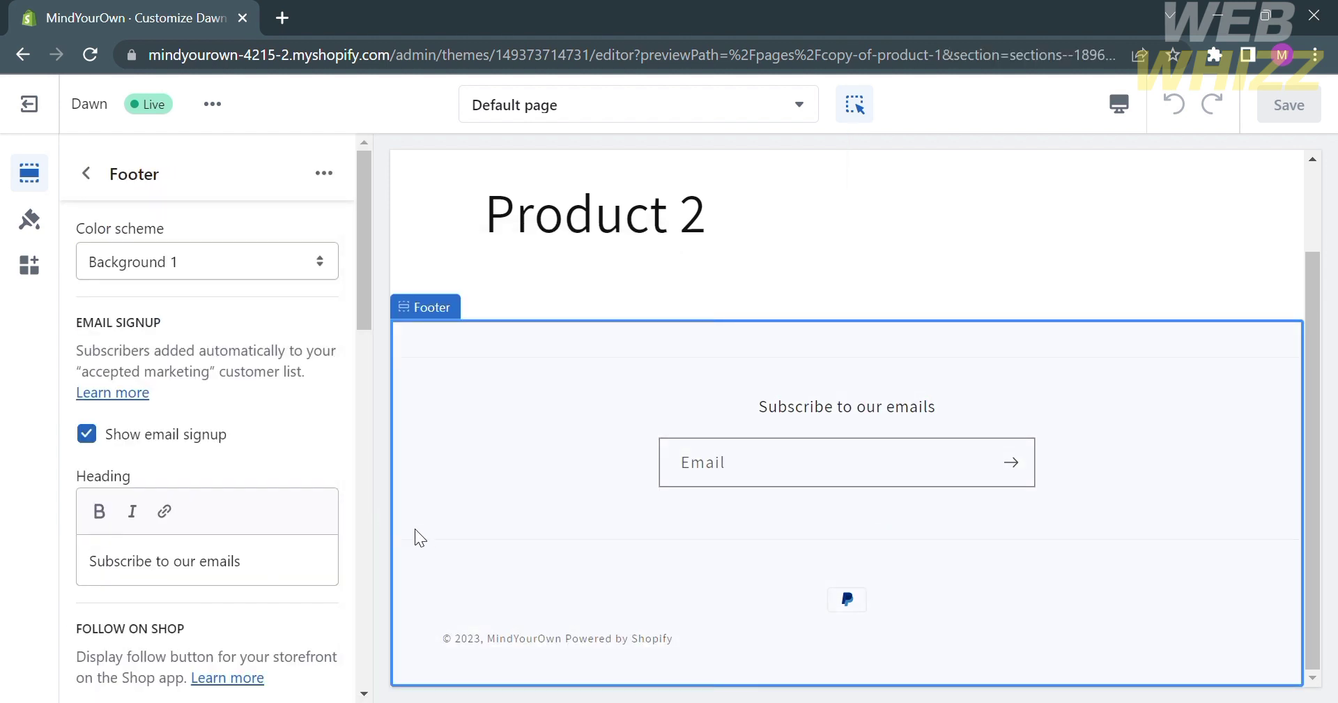
scroll(174, 425, "down", 1)
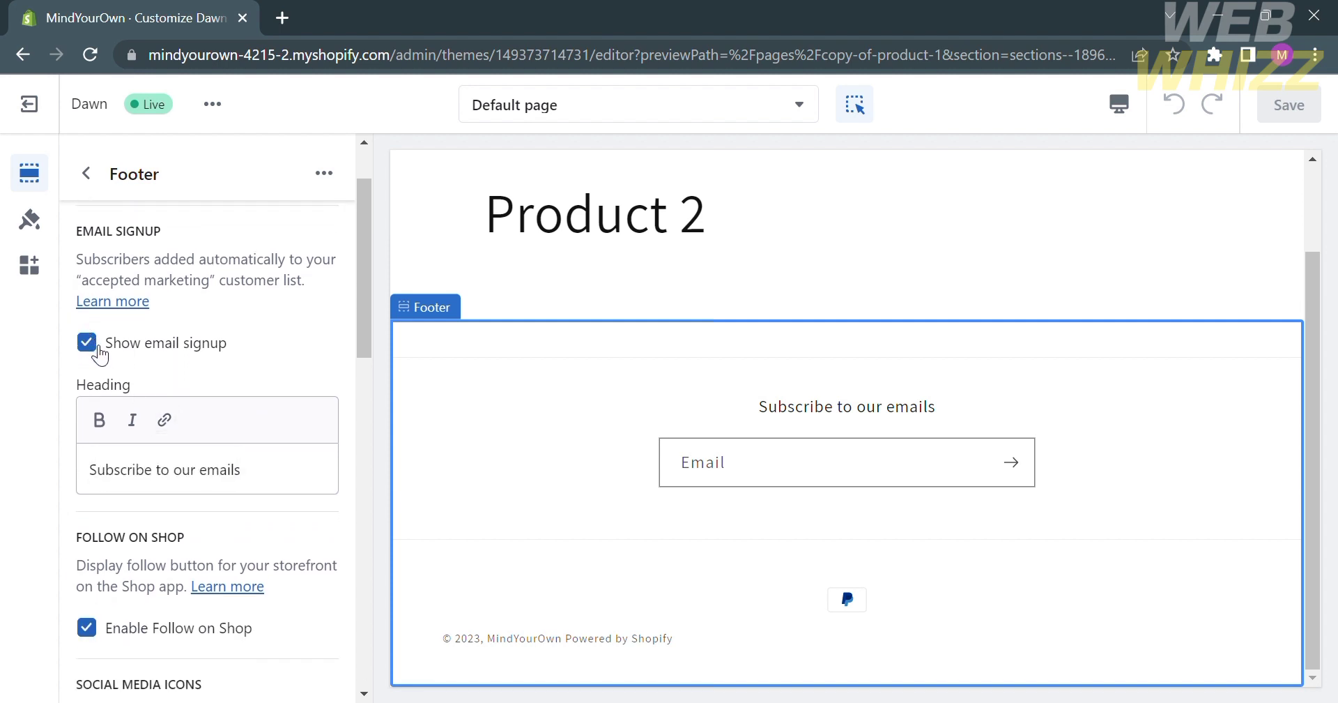
scroll(157, 558, "down", 2)
scroll(157, 558, "down", 3)
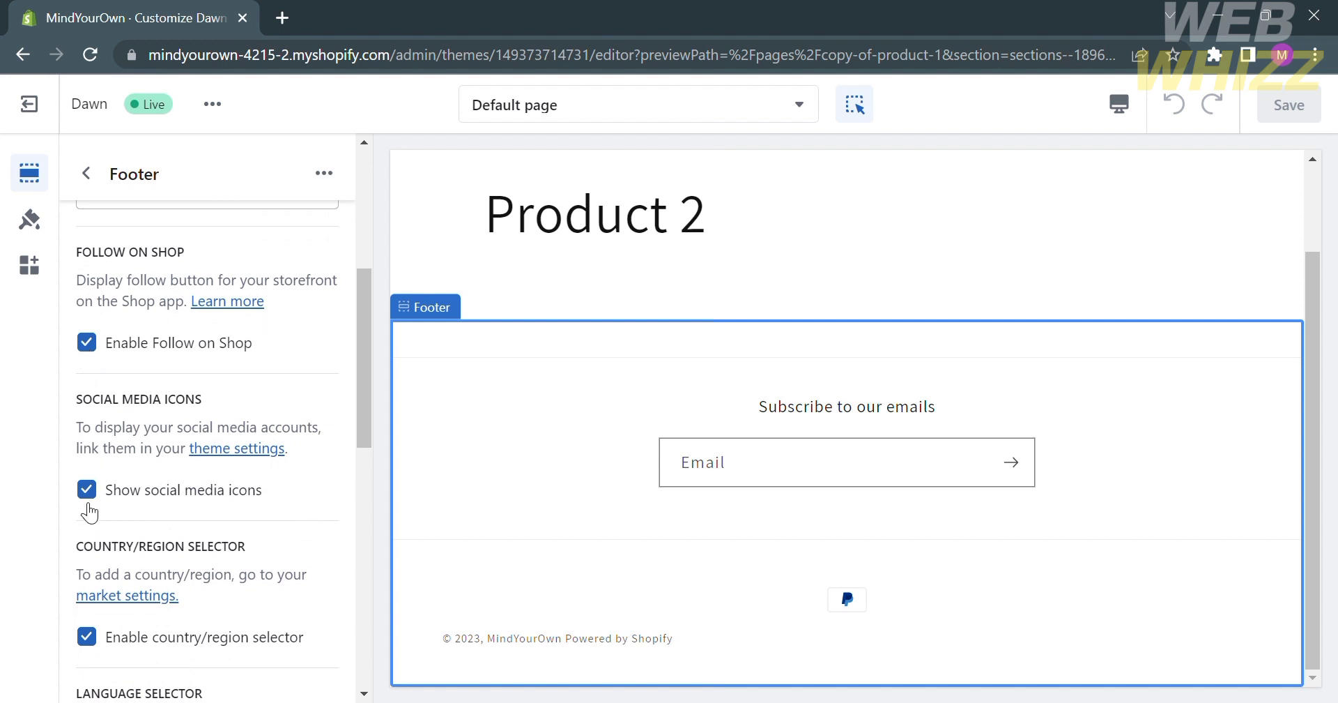
left_click(86, 490)
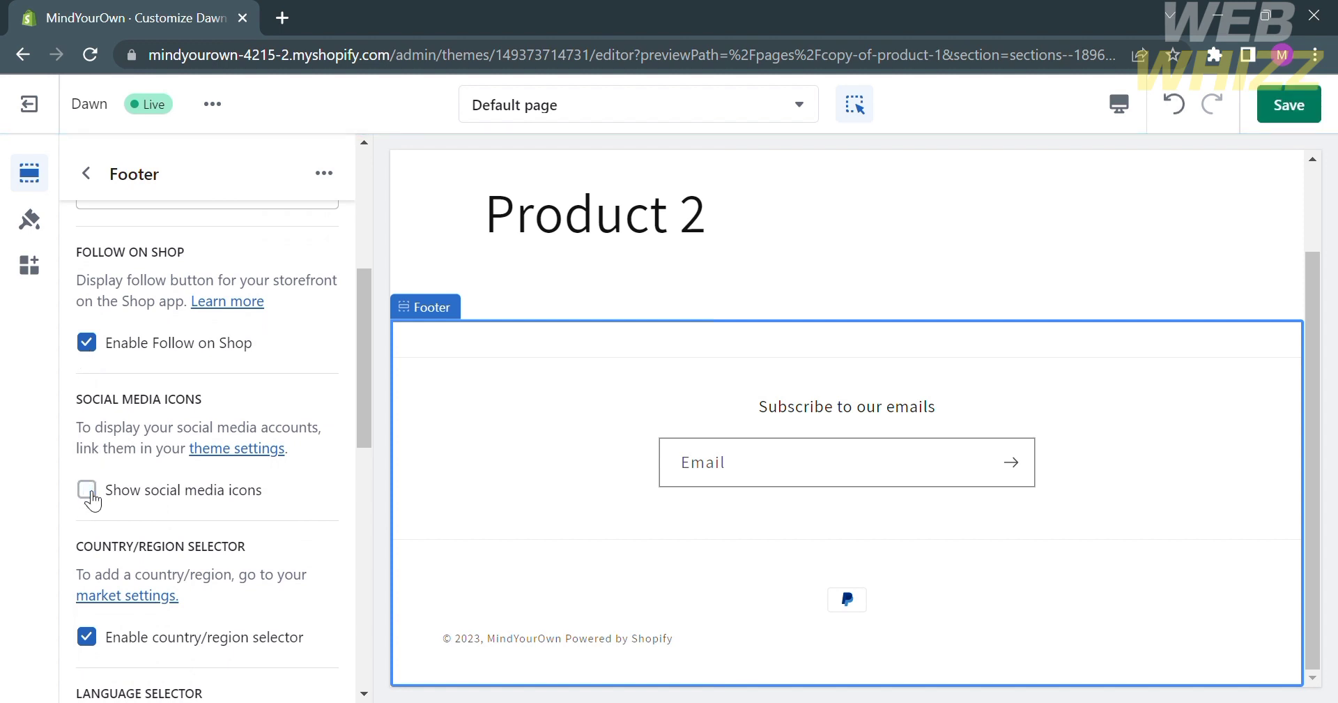
left_click(86, 490)
scroll(218, 640, "down", 3)
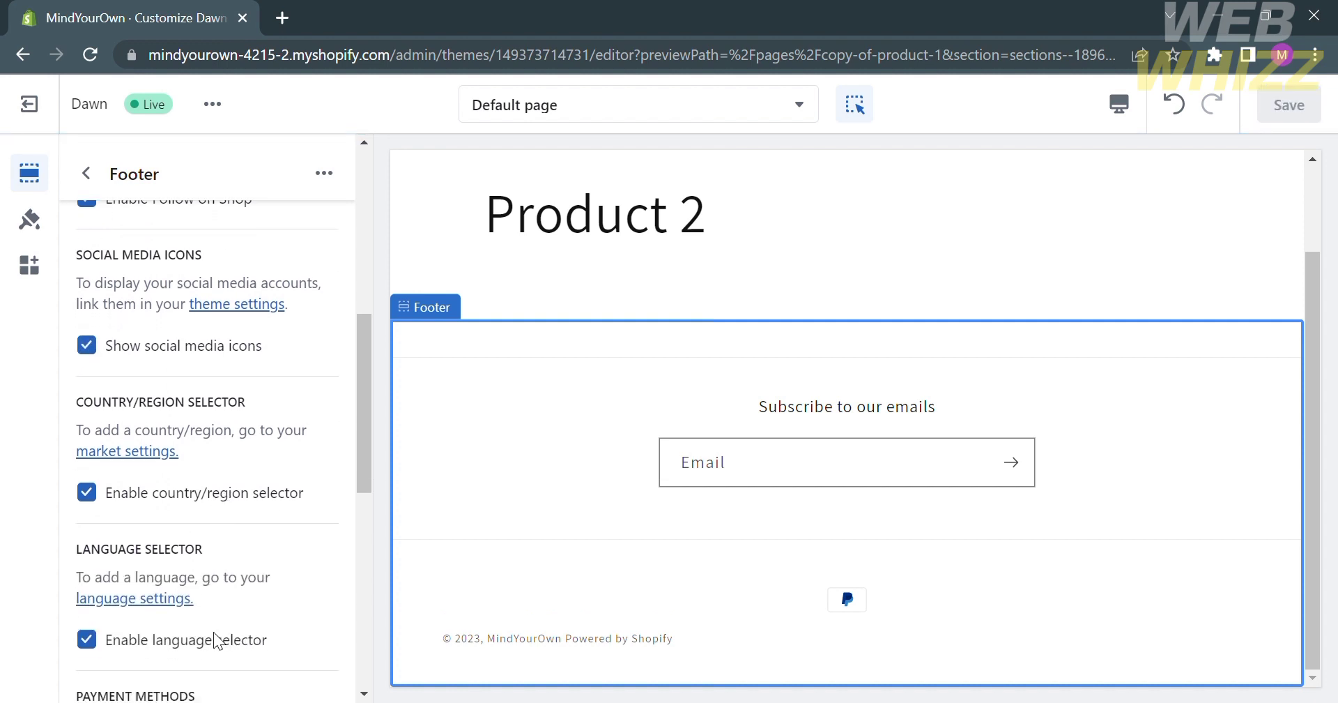
scroll(218, 640, "down", 3)
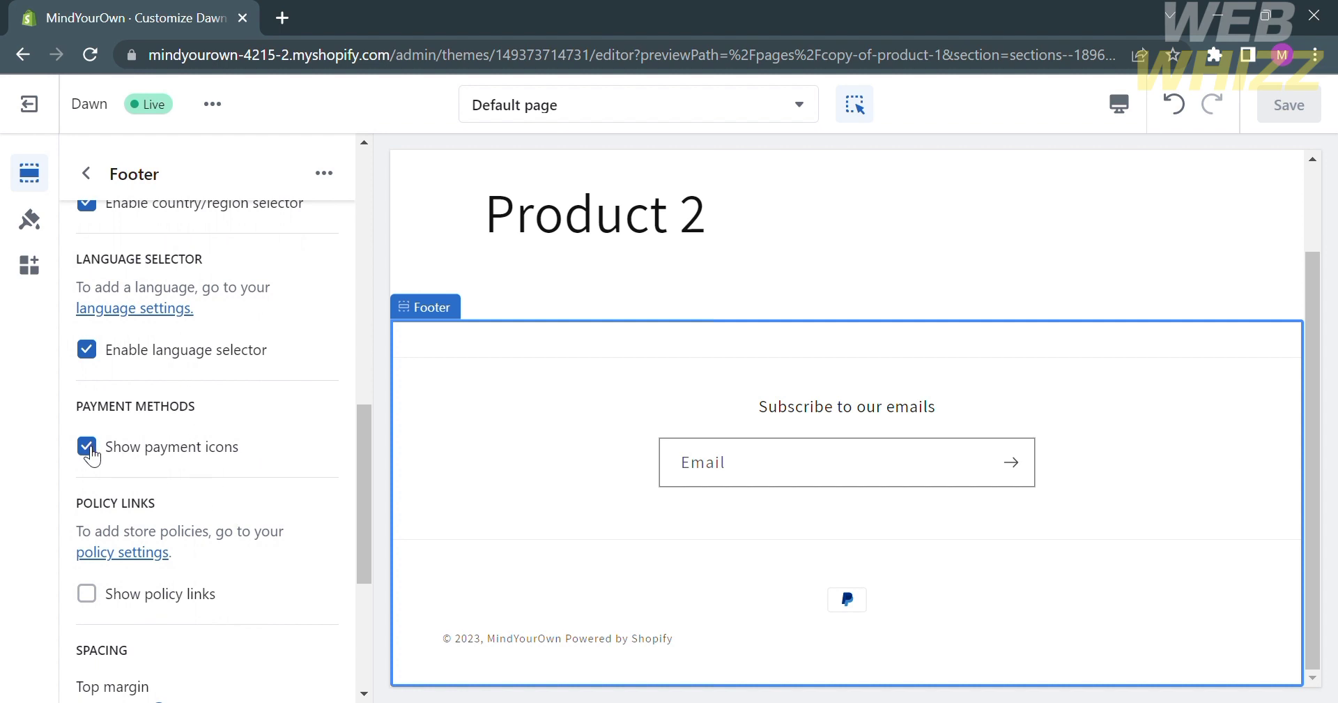
left_click(90, 601)
scroll(90, 606, "down", 5)
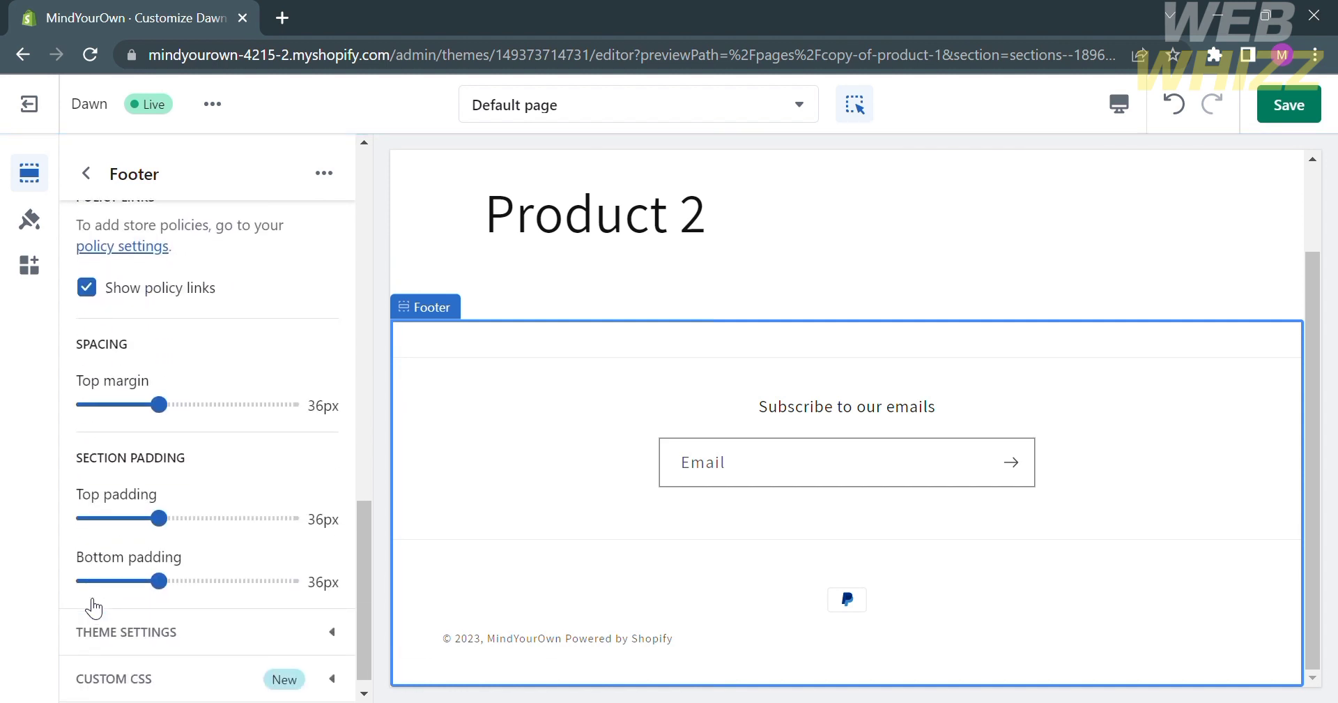
scroll(90, 607, "down", 1)
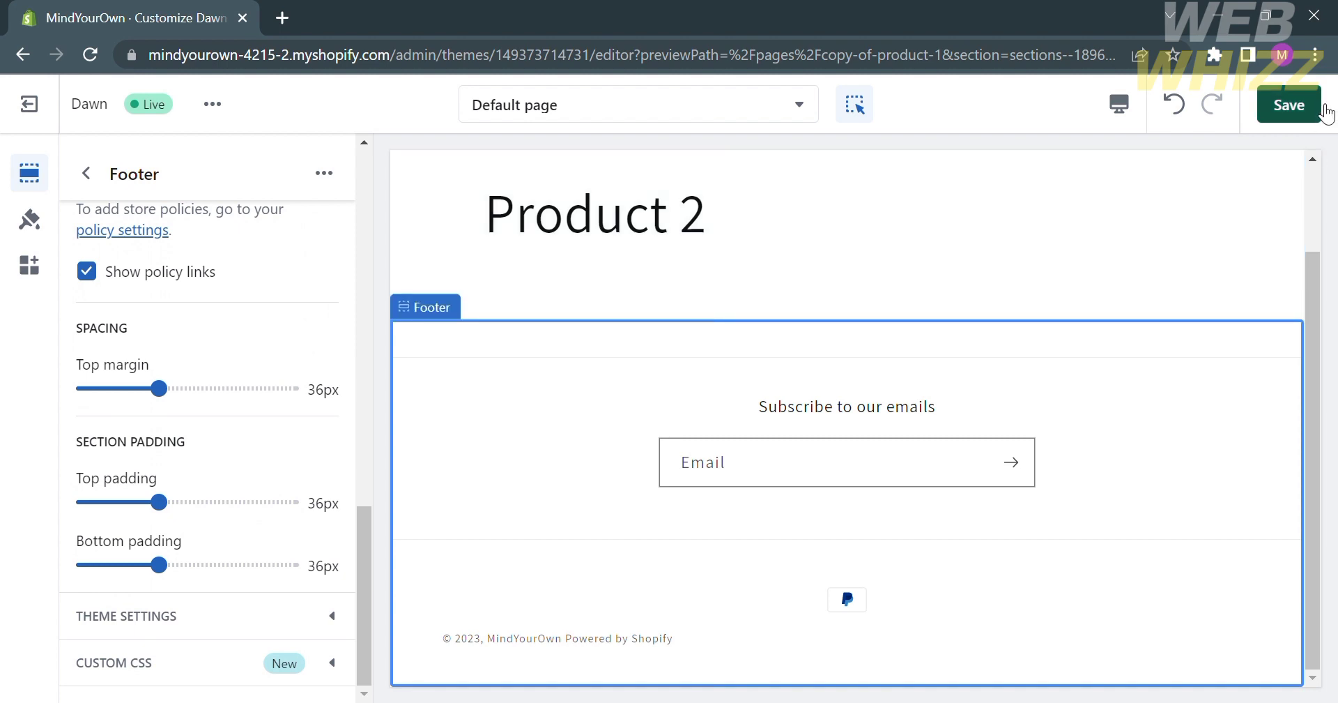
left_click(1288, 105)
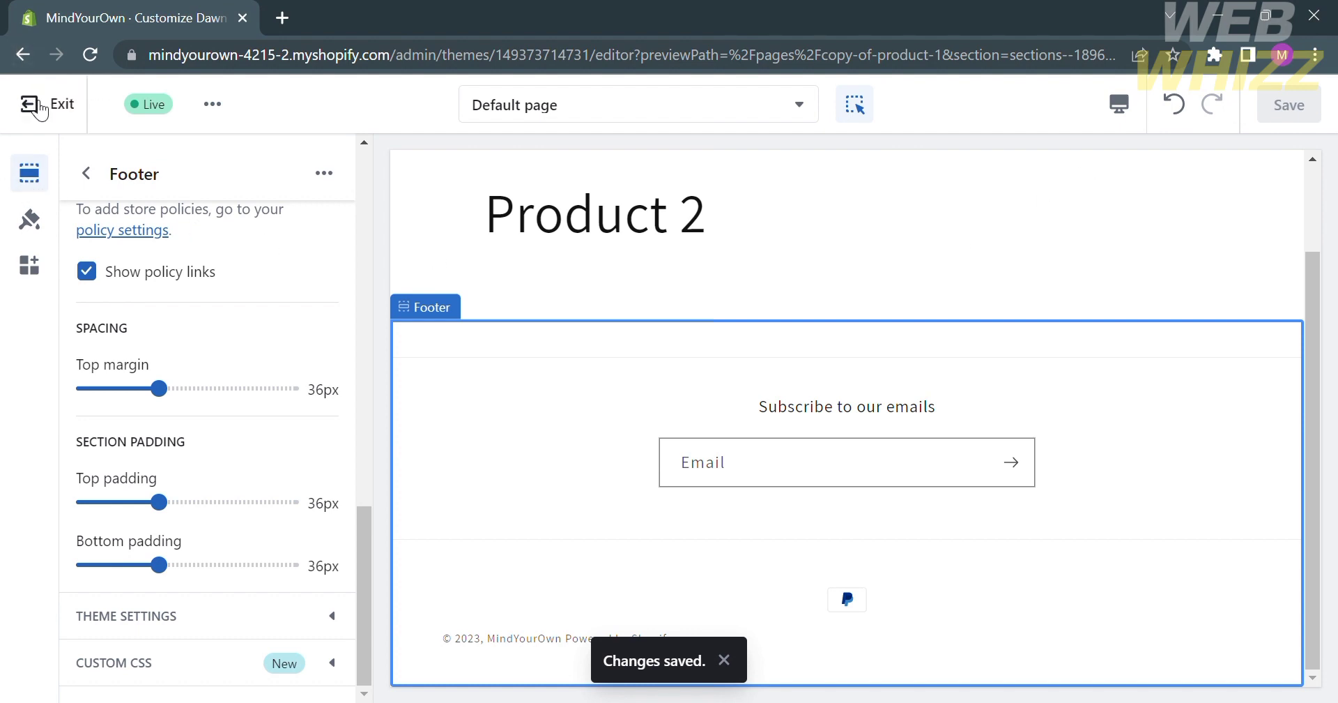
Exit the theme editor and open the Main menu under Online Store Navigation.
left_click(41, 110)
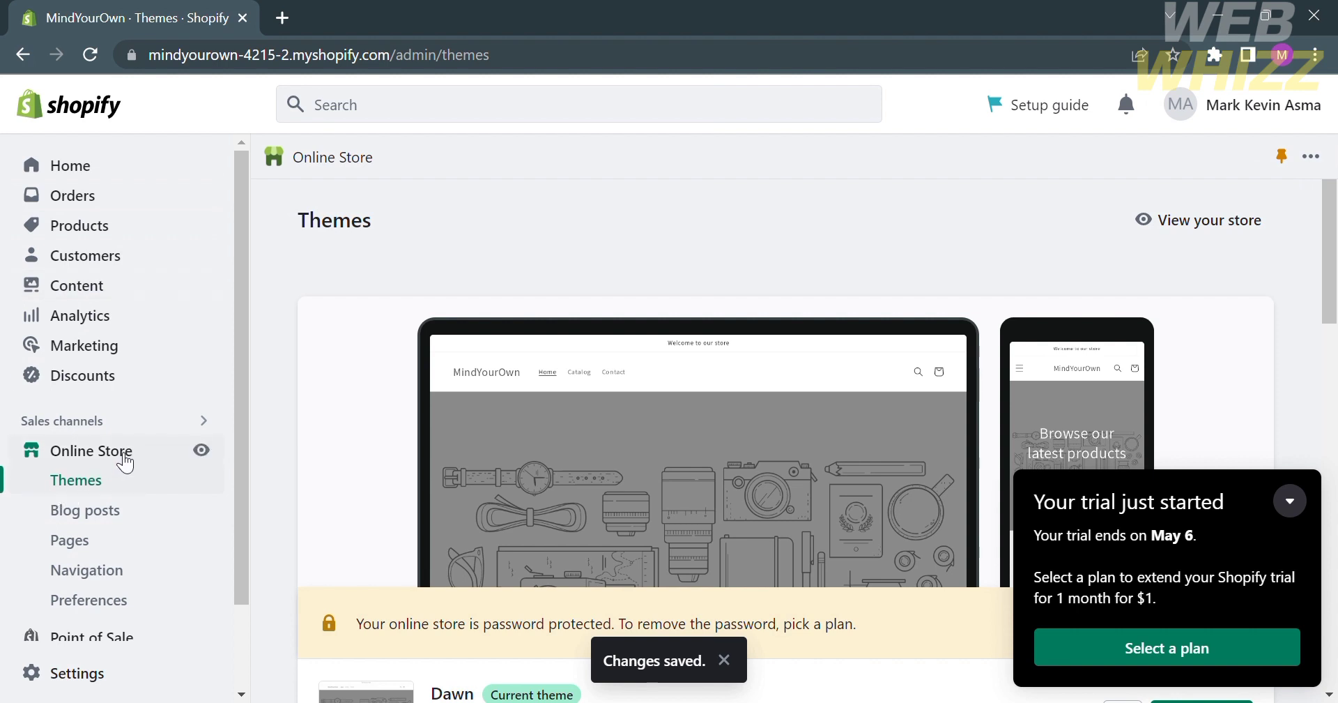
left_click(120, 578)
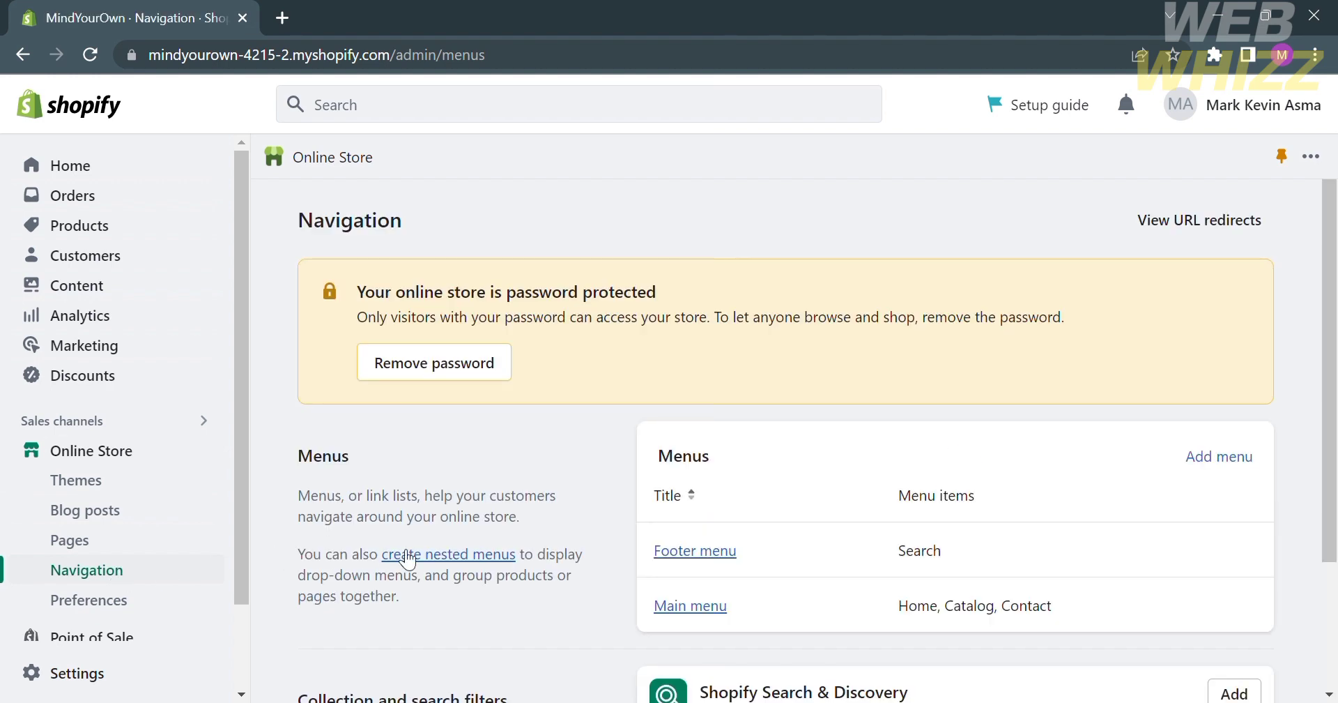
left_click(708, 607)
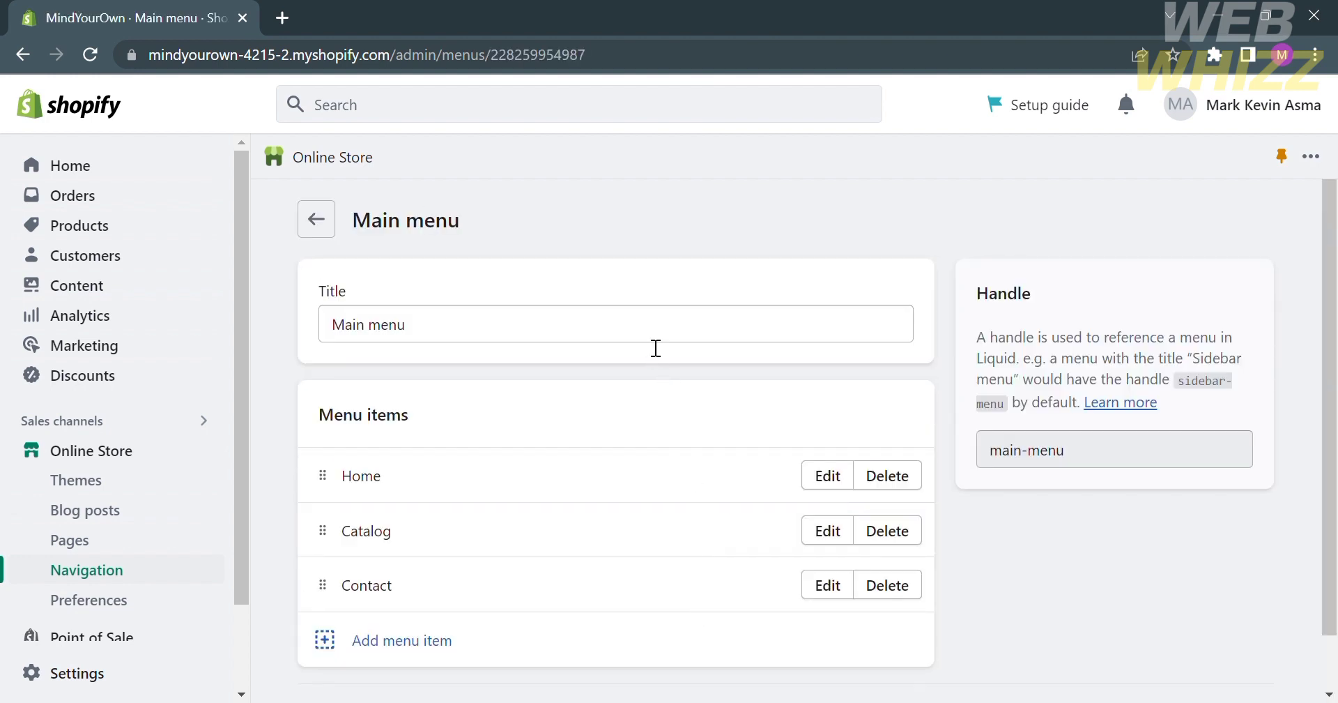
Add a Main menu item named 'product' linked to Pages > Product 1.
left_click(447, 640)
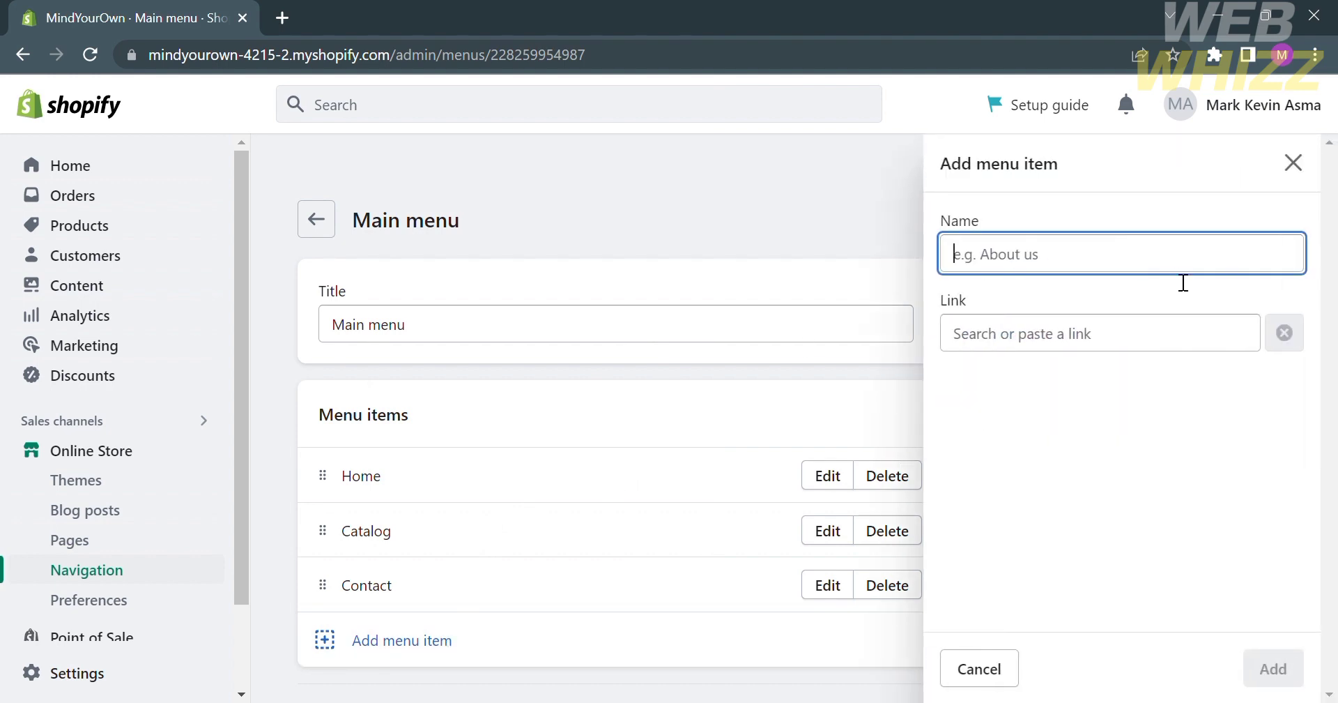
type("pro")
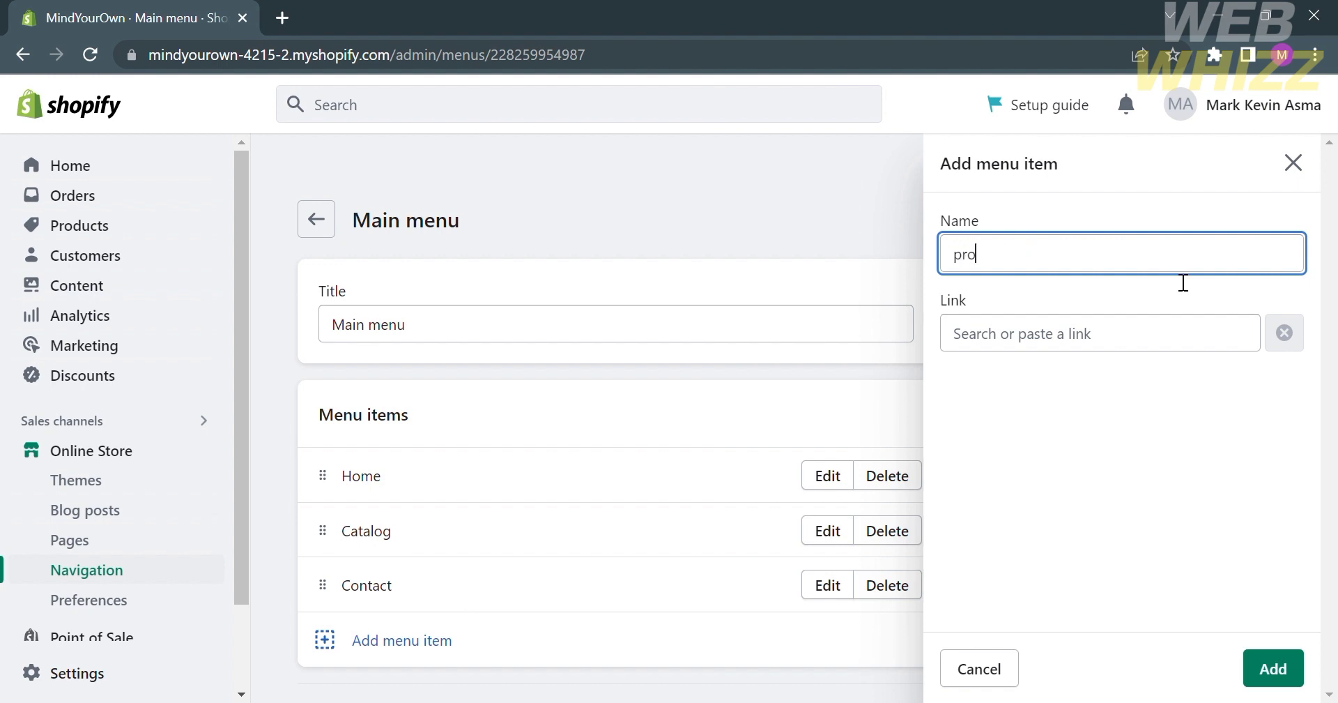
type("duct")
left_click(1198, 335)
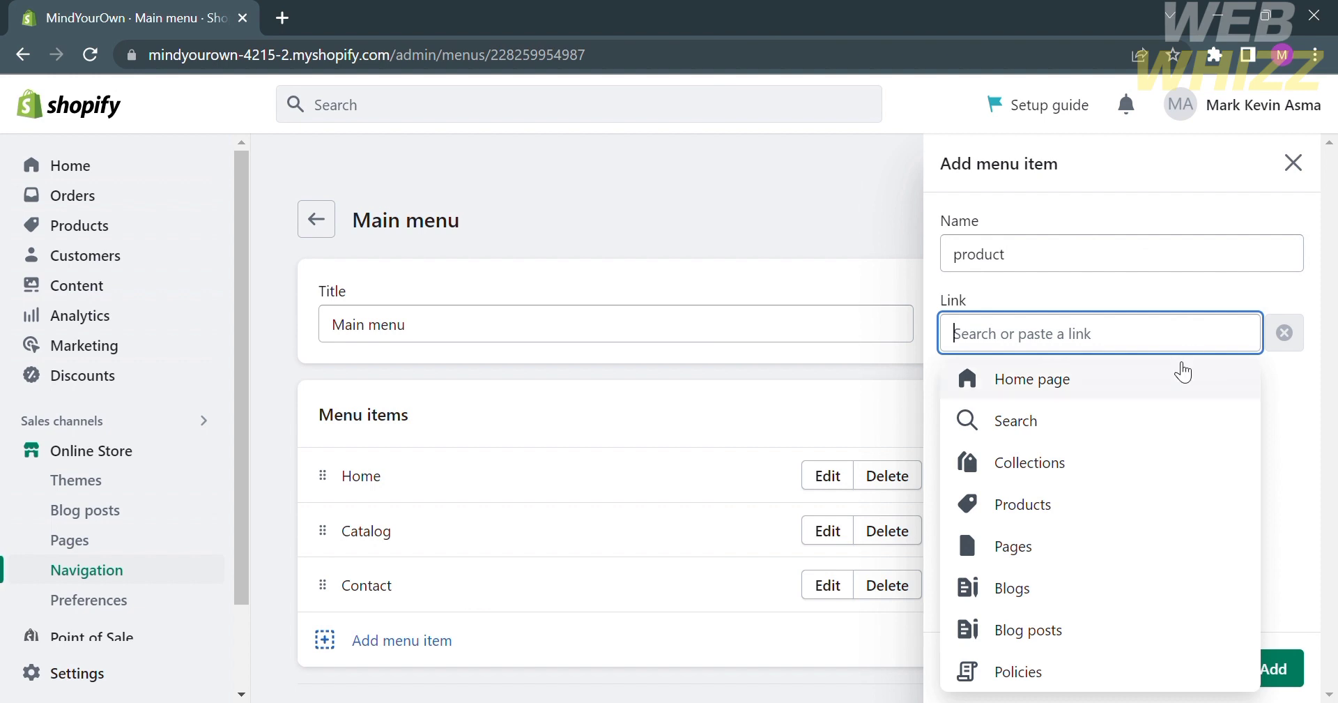
left_click(1108, 548)
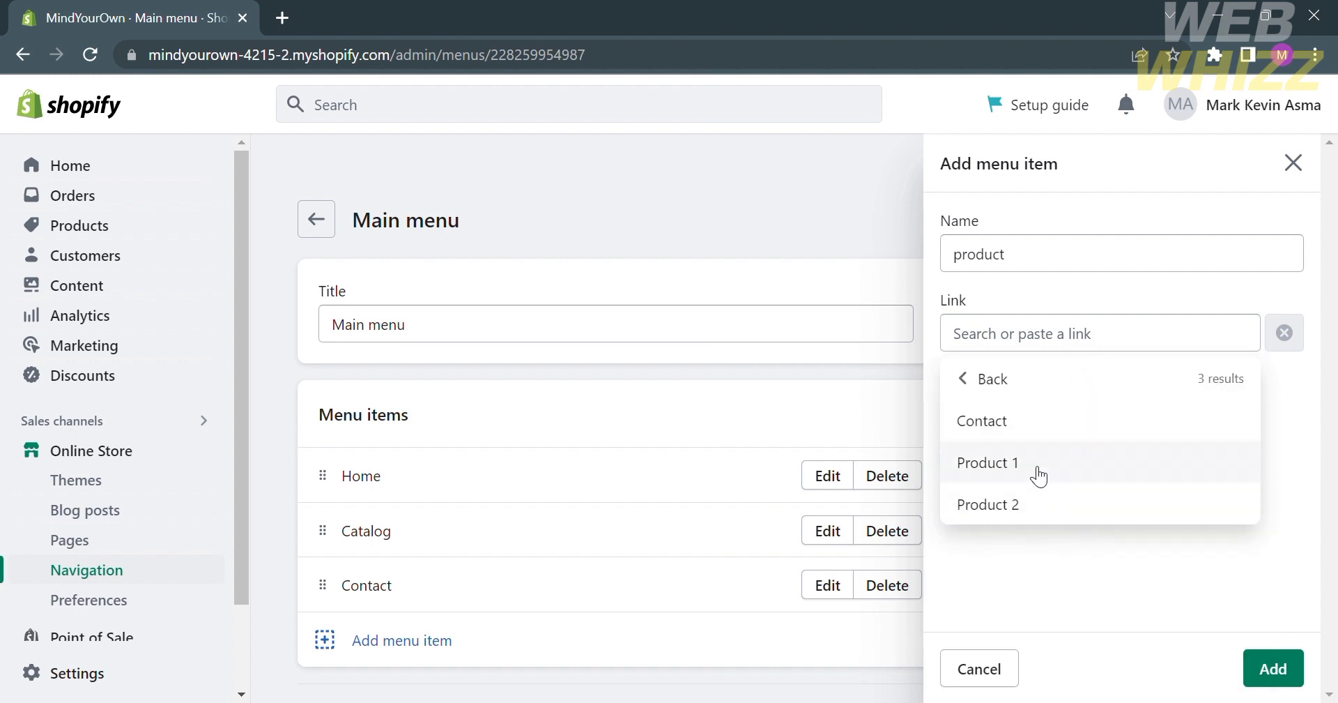
left_click(1038, 473)
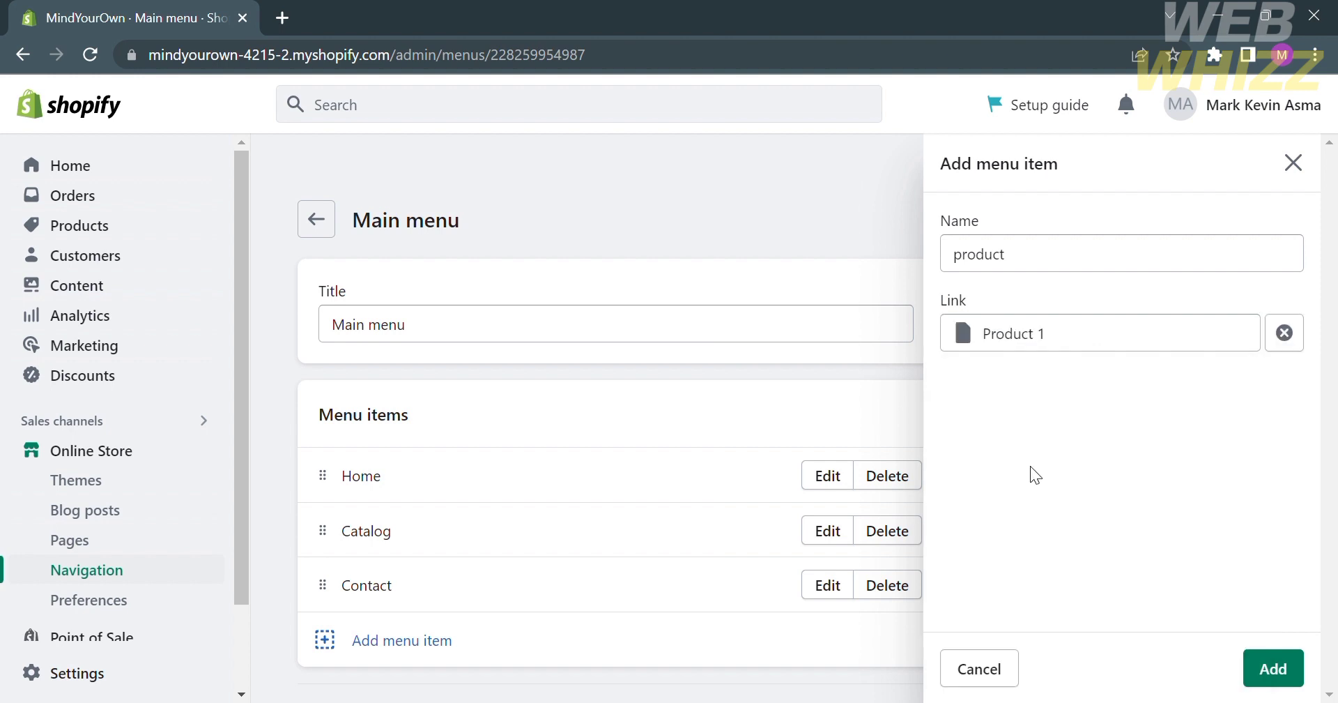
left_click(1273, 670)
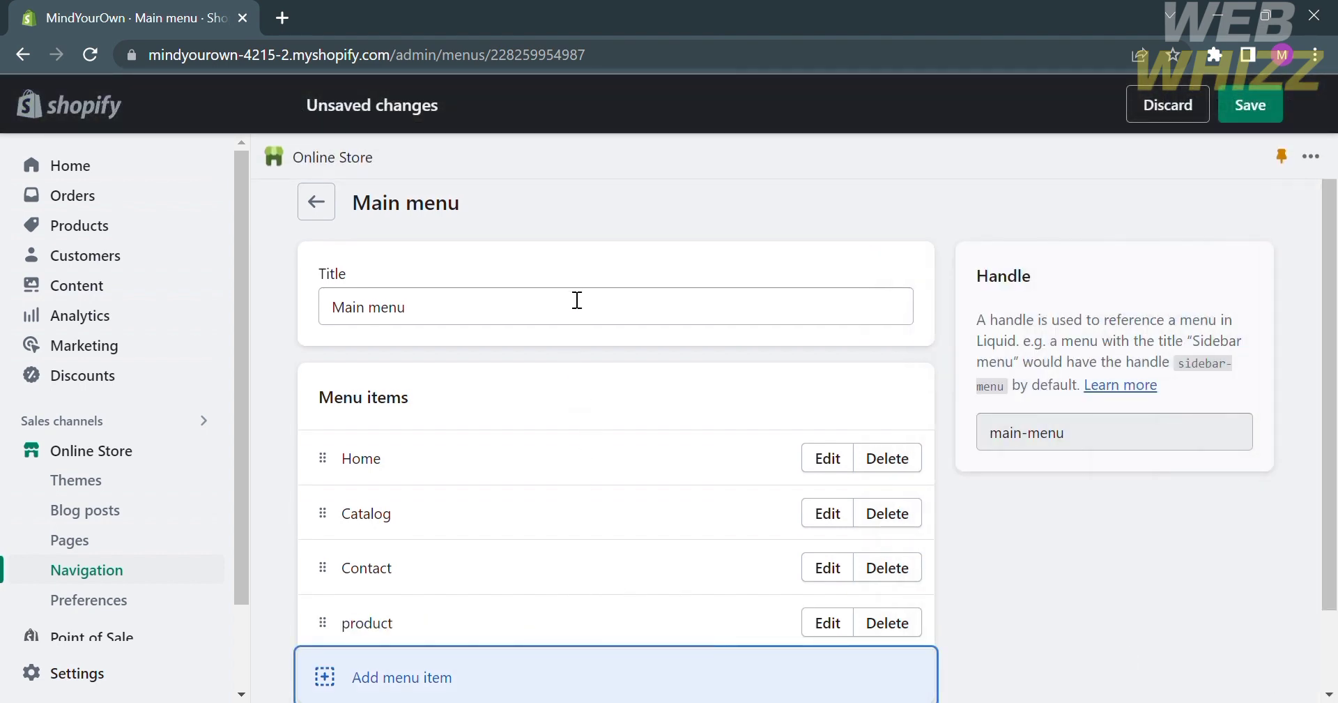
scroll(591, 569, "down", 2)
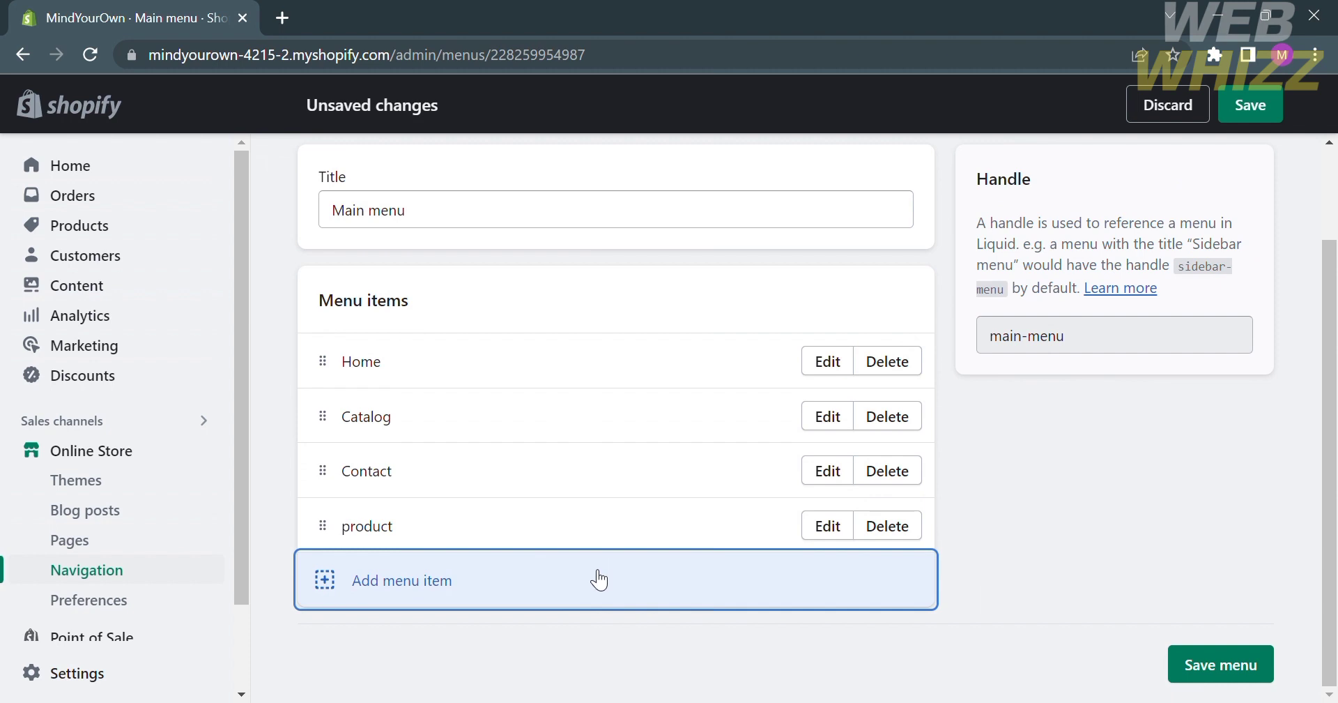
Add another Main menu item named 'product' linked to Pages > Product 2.
left_click(339, 580)
left_click(1093, 251)
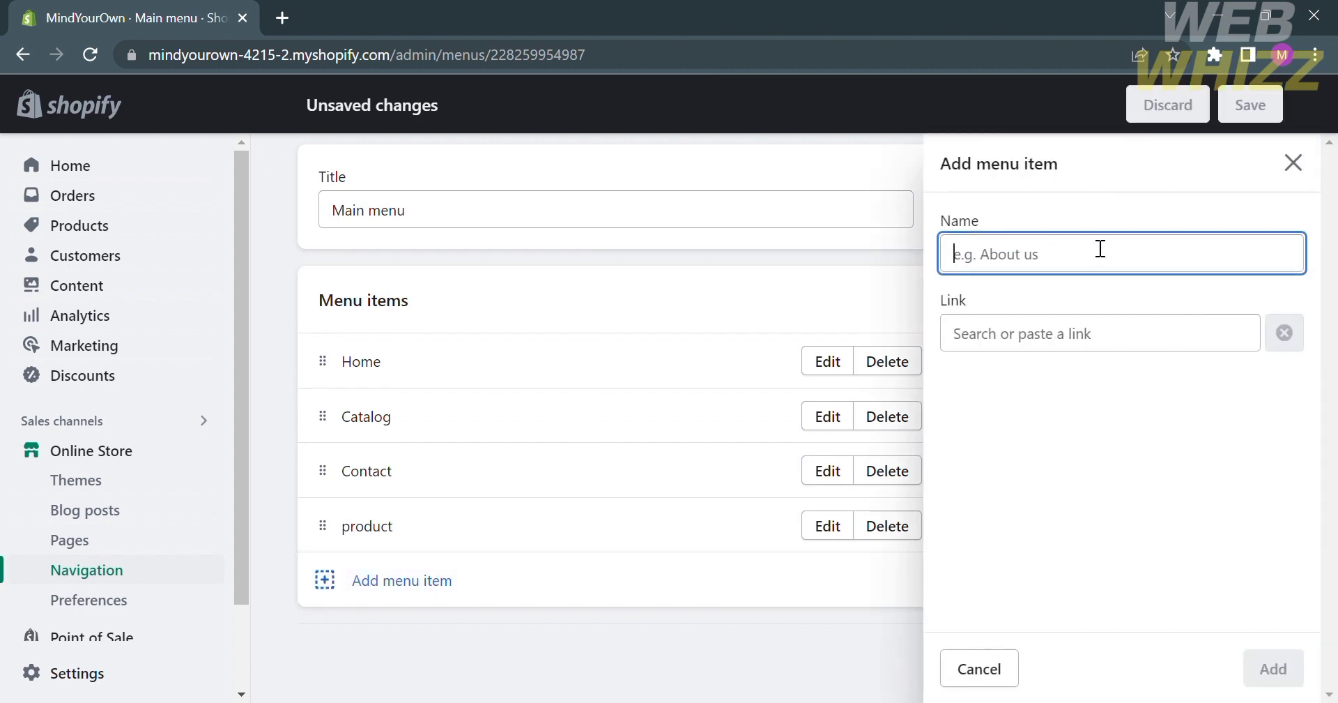
type("prod")
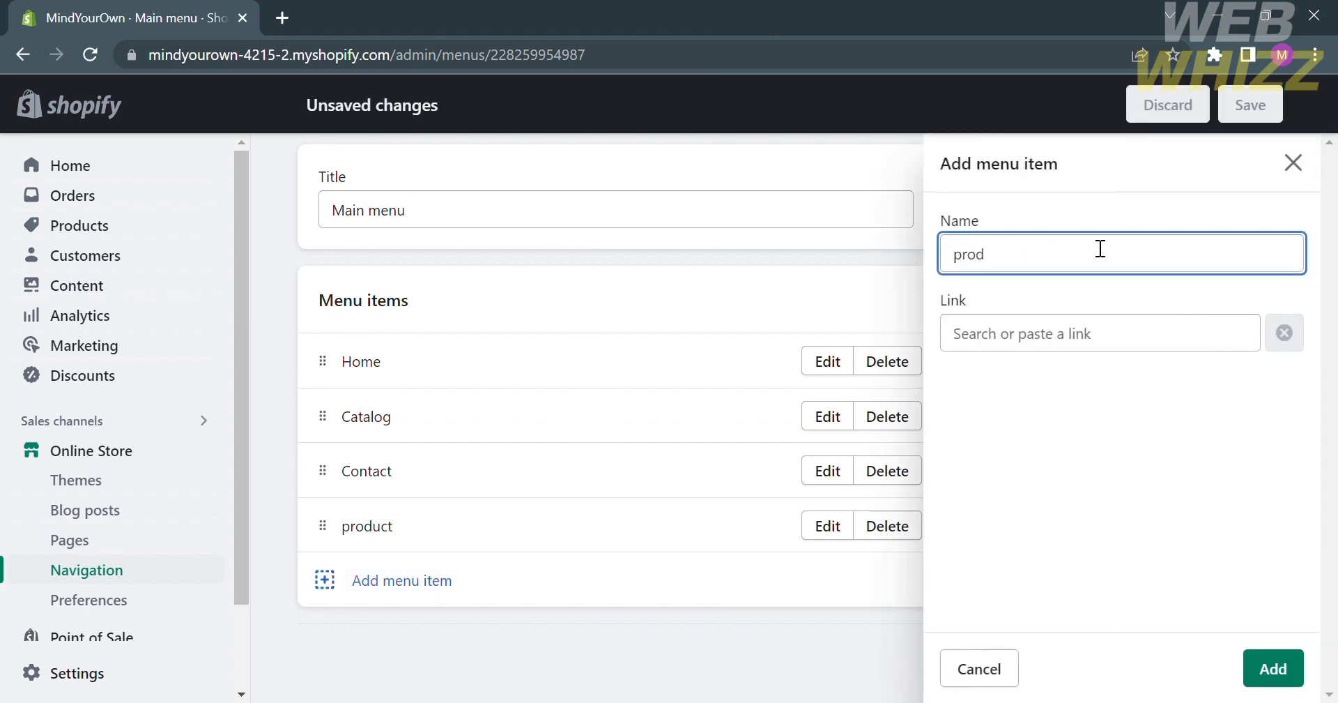
type("uct")
left_click(1155, 344)
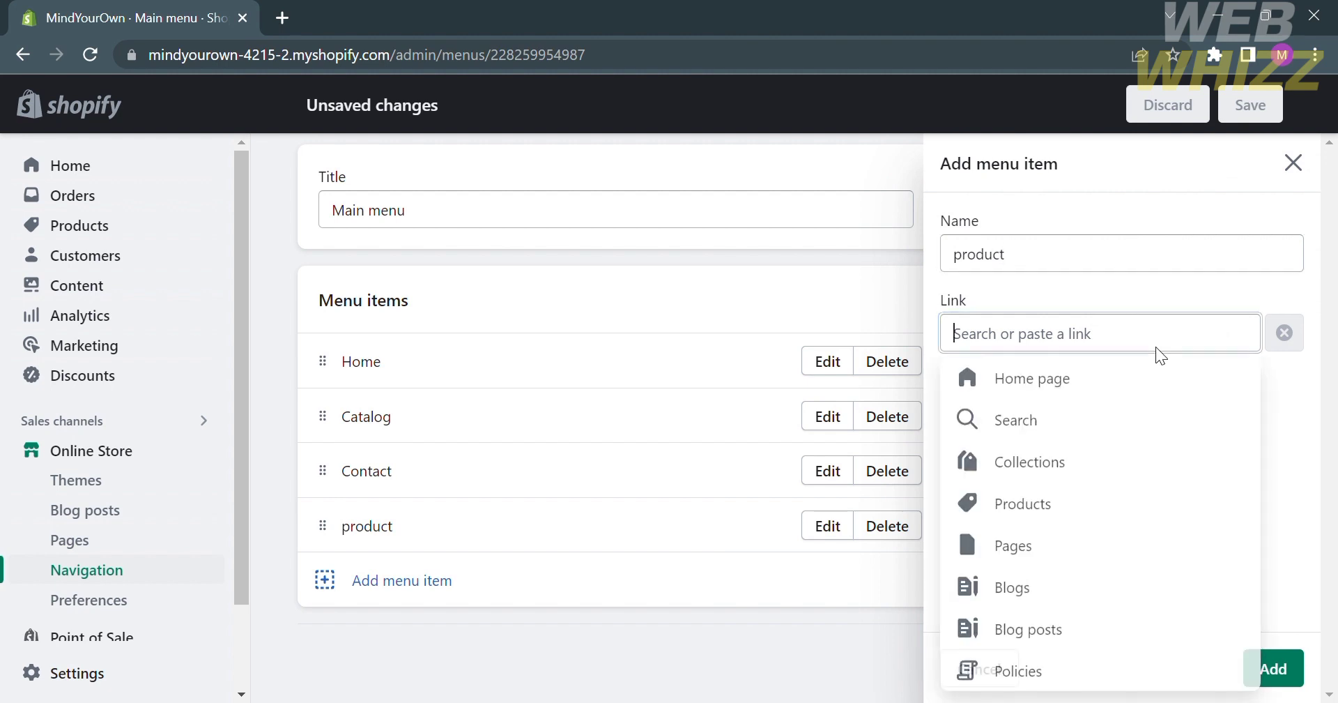
left_click(1107, 545)
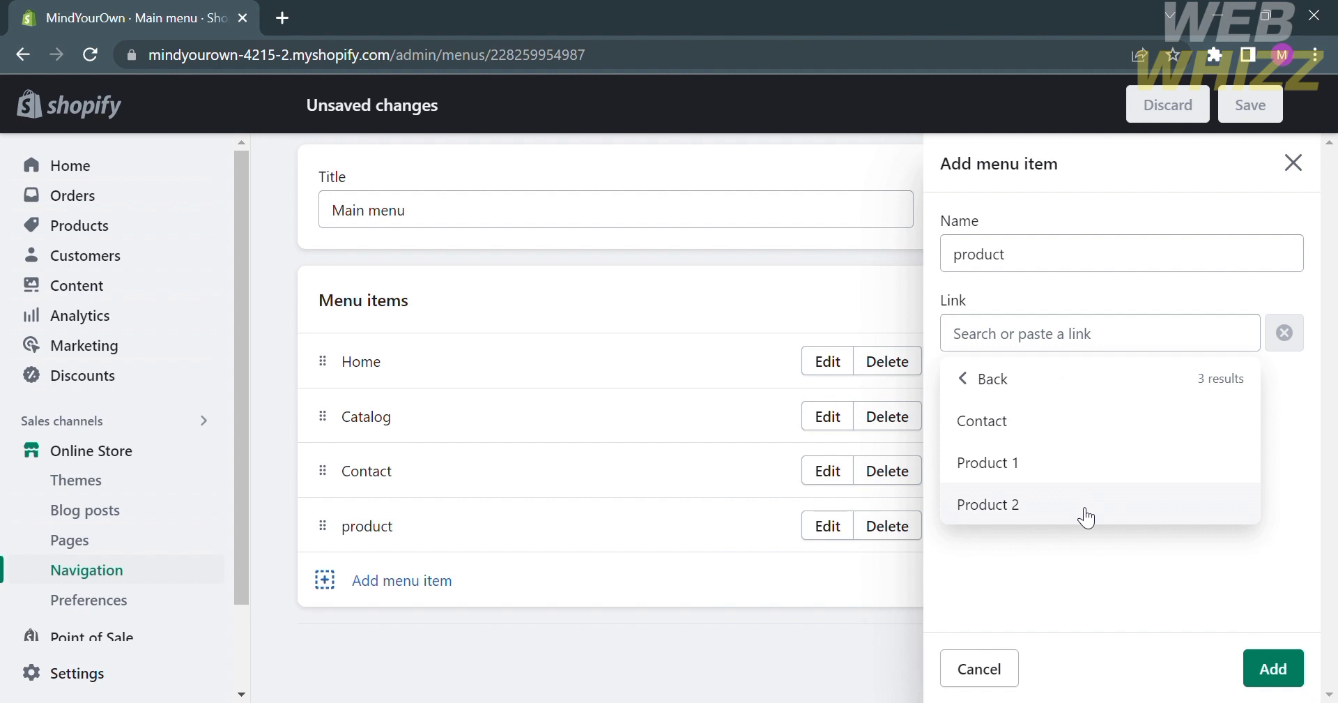
left_click(1085, 517)
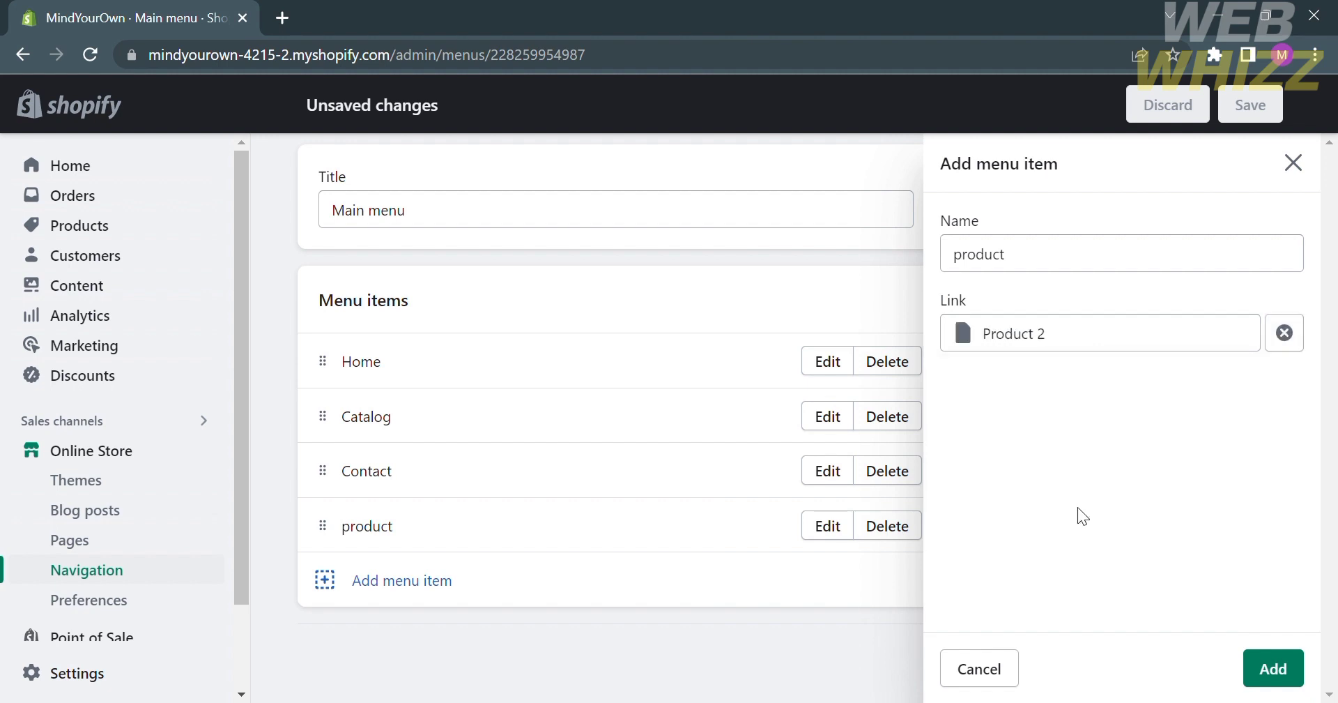
left_click(1263, 661)
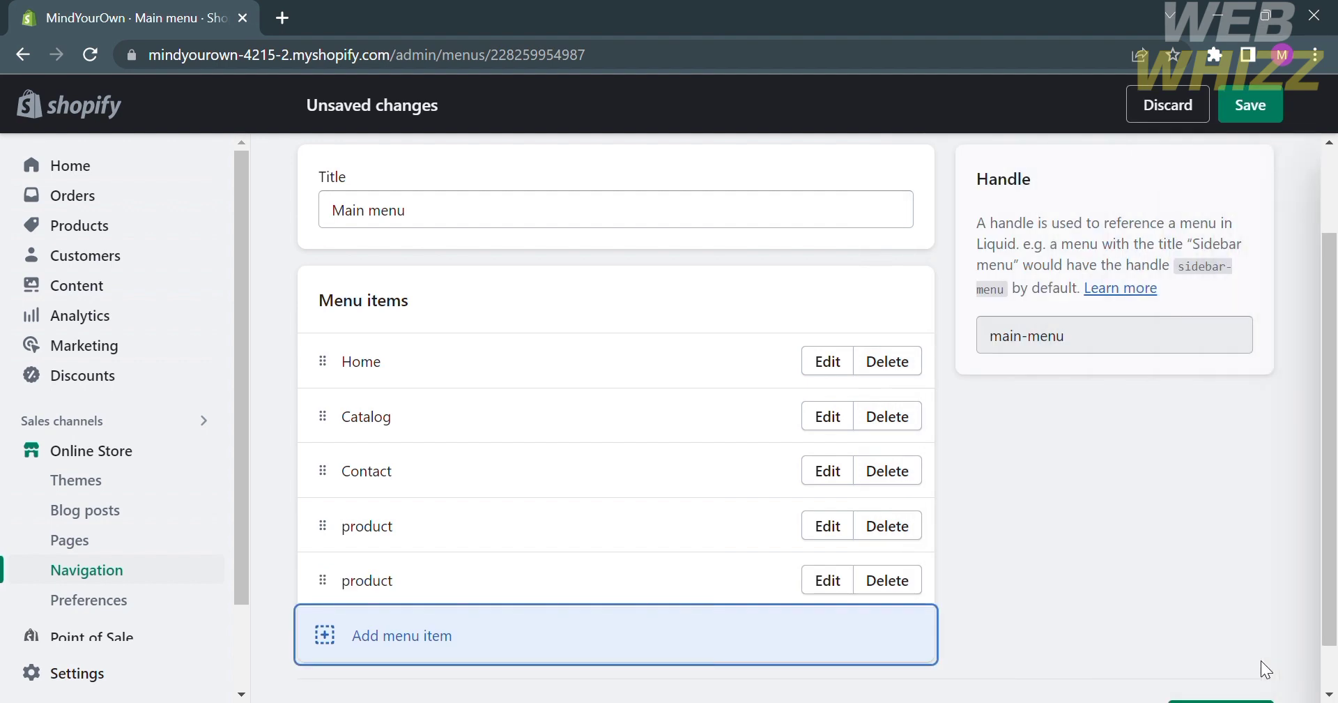
Drag the Product 1 and Product 2 'product' items onto Home as its sub-items.
left_click(1105, 538)
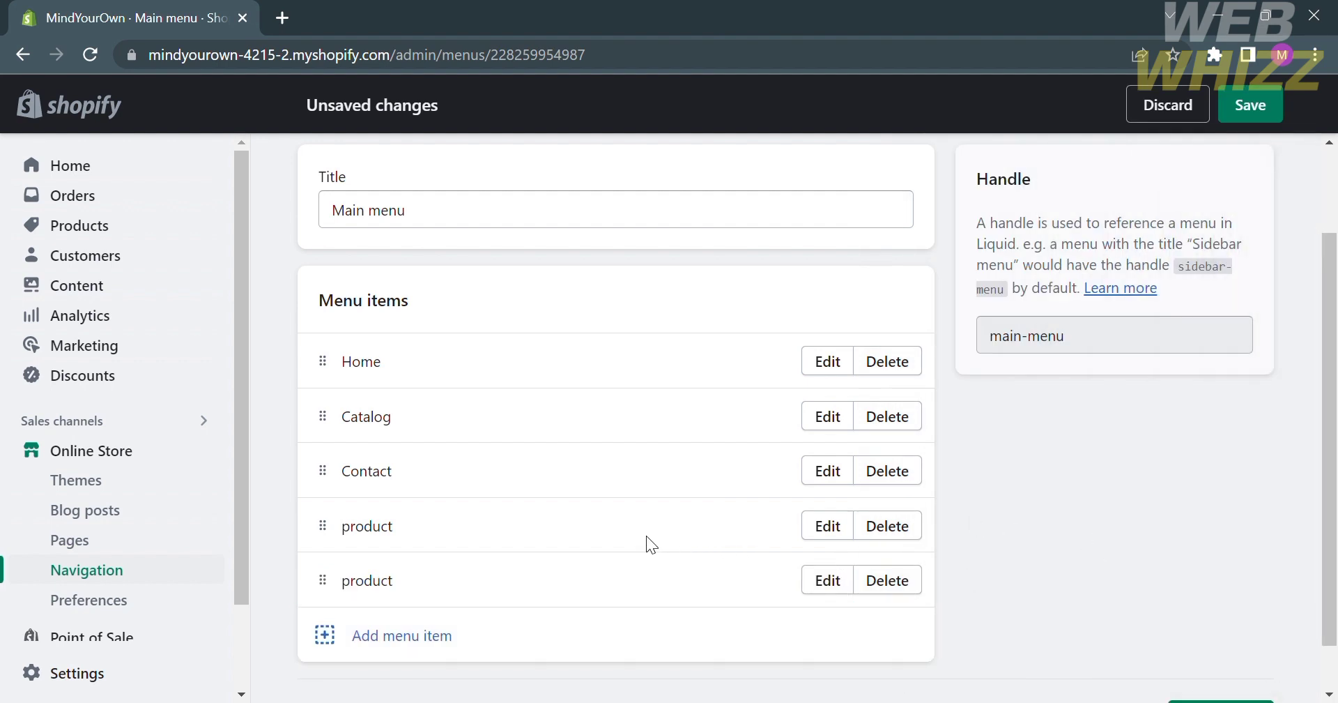
left_click_drag(464, 534, 322, 547)
left_click(422, 548)
left_click_drag(334, 538, 362, 436)
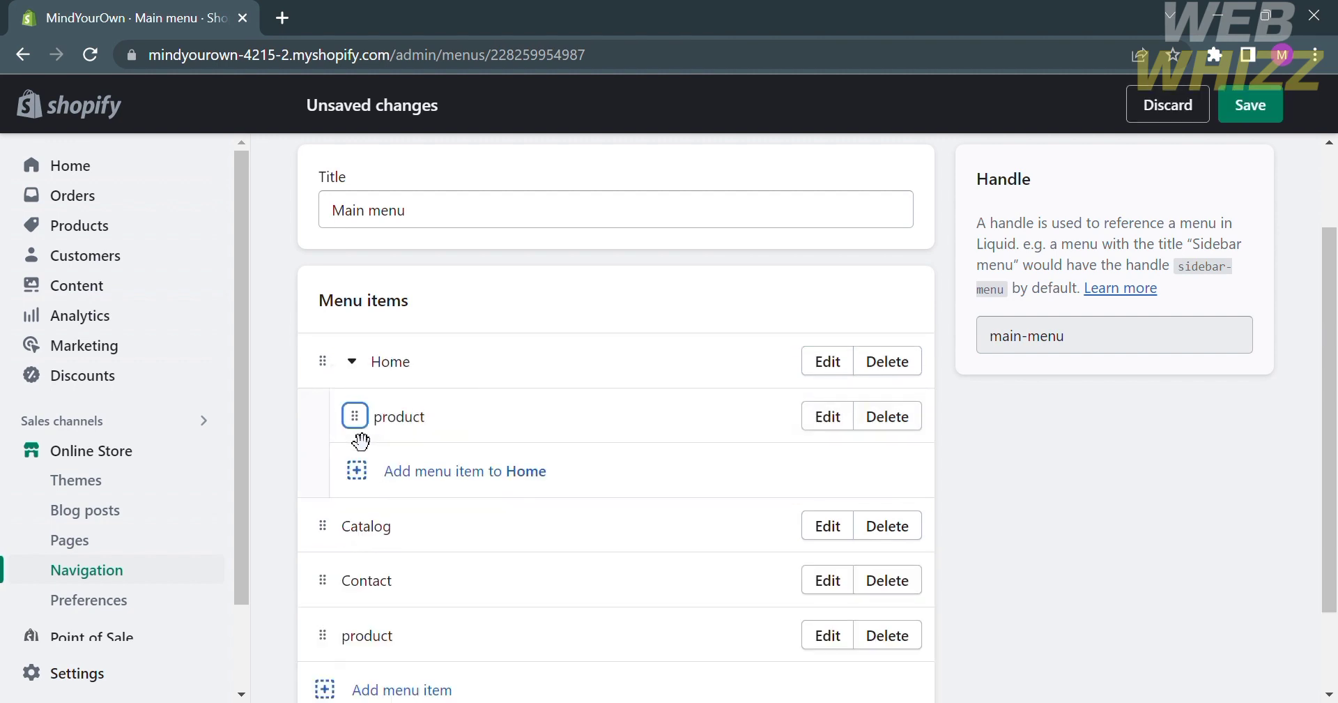
left_click_drag(327, 647, 351, 519)
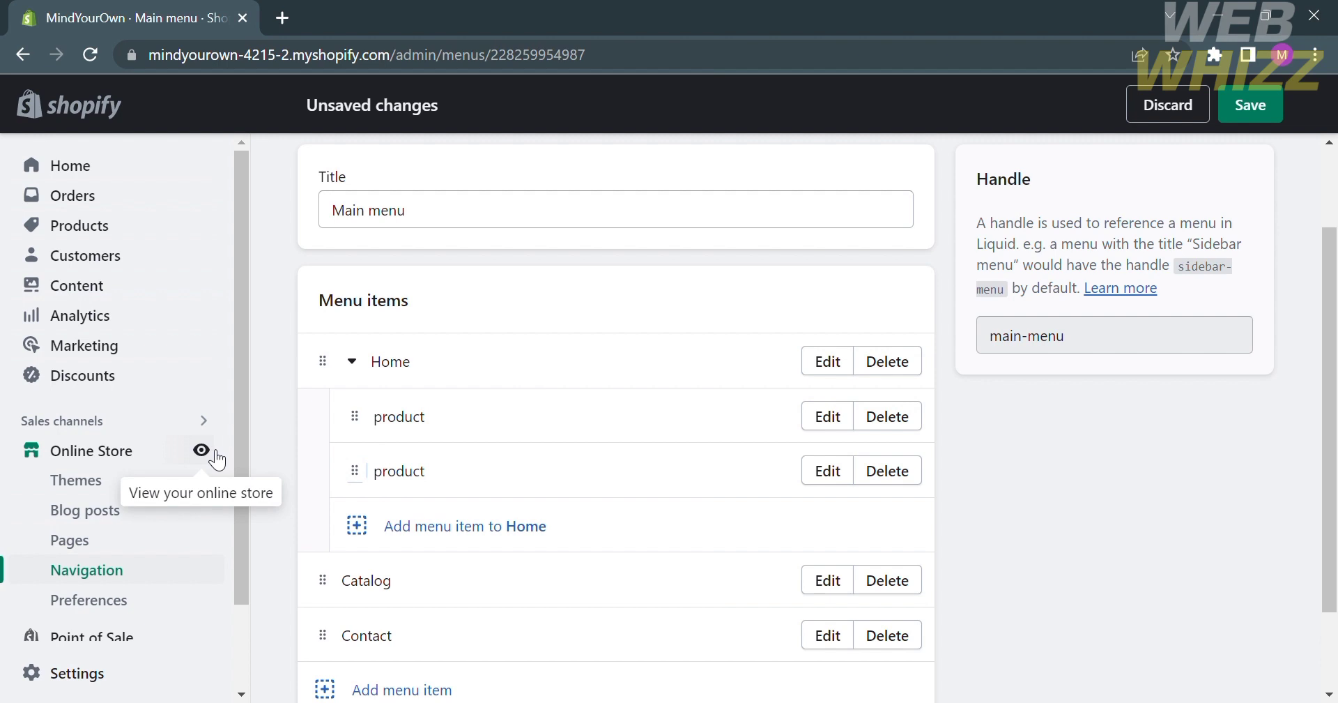
View the MindYourOwn storefront in a new tab and scroll through its home page.
left_click(201, 450)
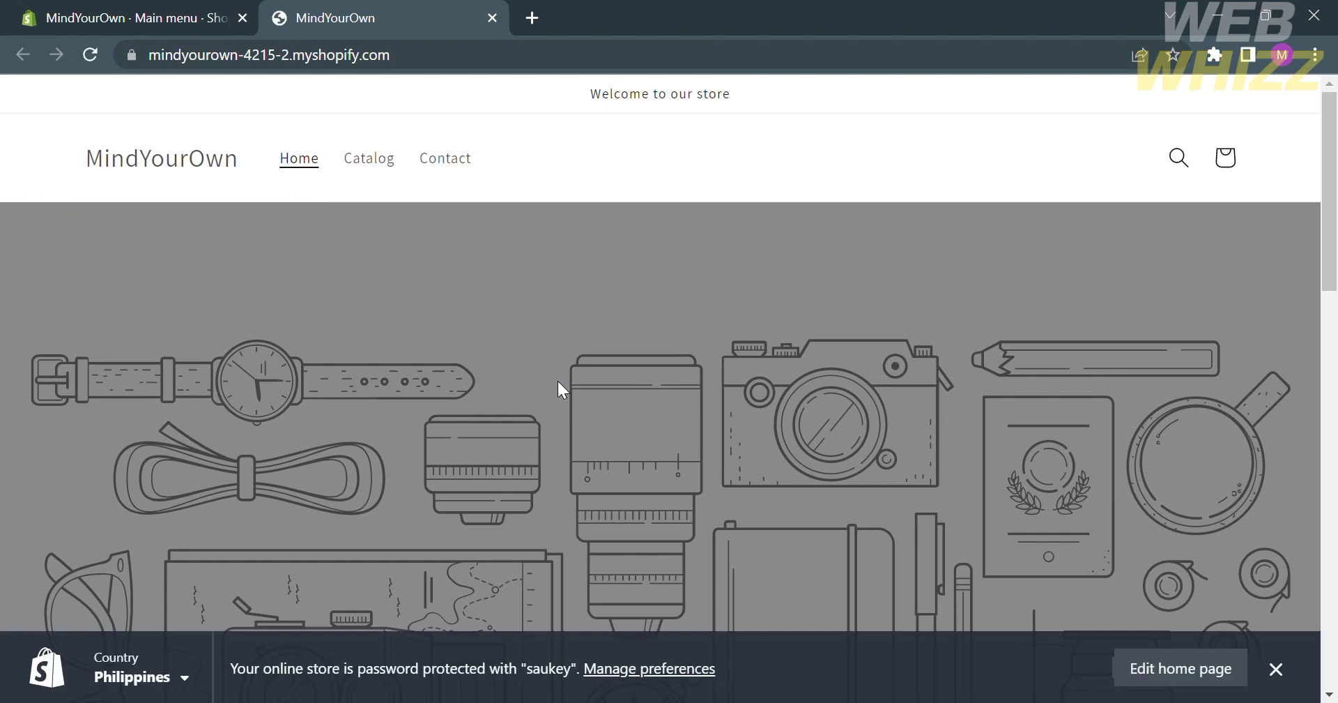
scroll(558, 380, "down", 3)
scroll(558, 382, "down", 8)
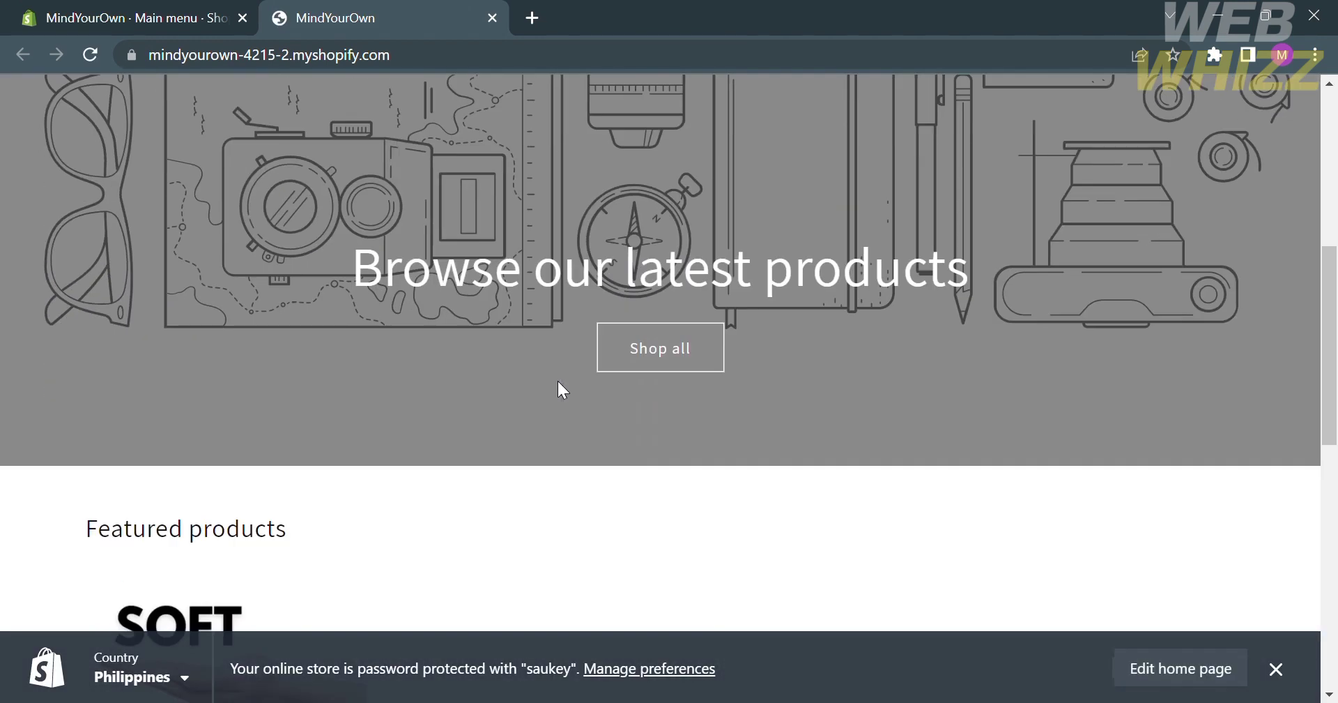
scroll(558, 382, "up", 5)
scroll(558, 381, "up", 5)
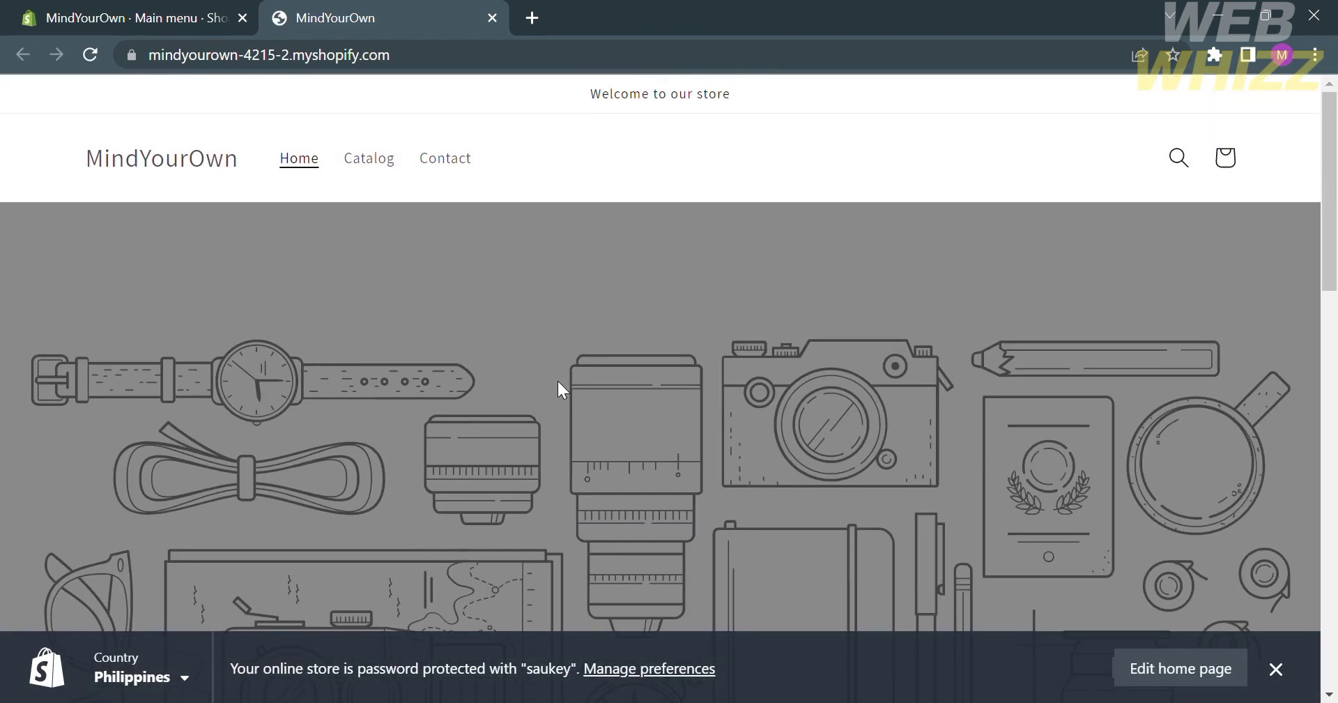